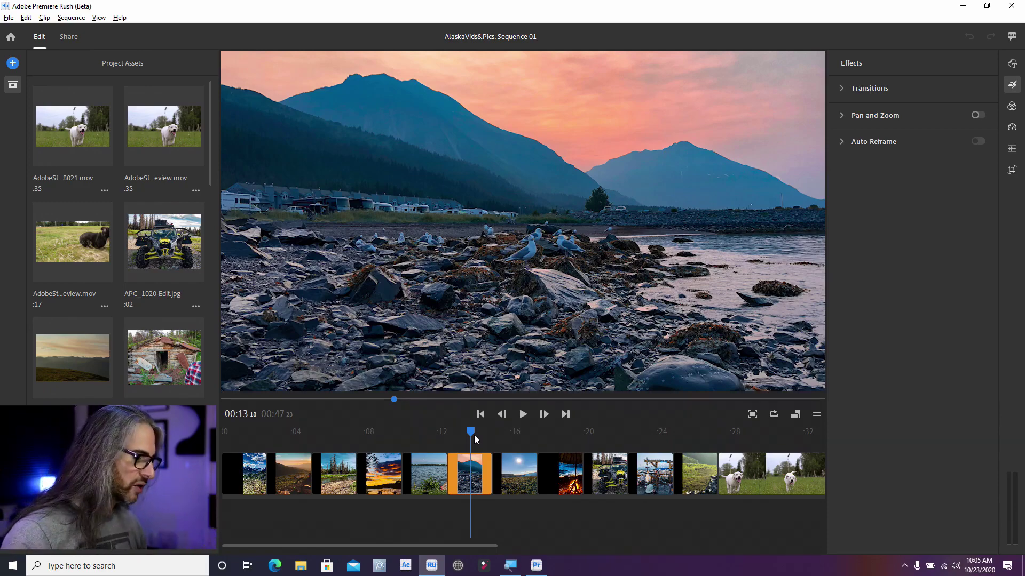
- Try to select the row of still-image clips together on the timeline, from the first mountain photo to the rocky hillside
left_click_drag(472, 436, 692, 448)
left_click(698, 481)
left_click_drag(706, 523, 227, 466)
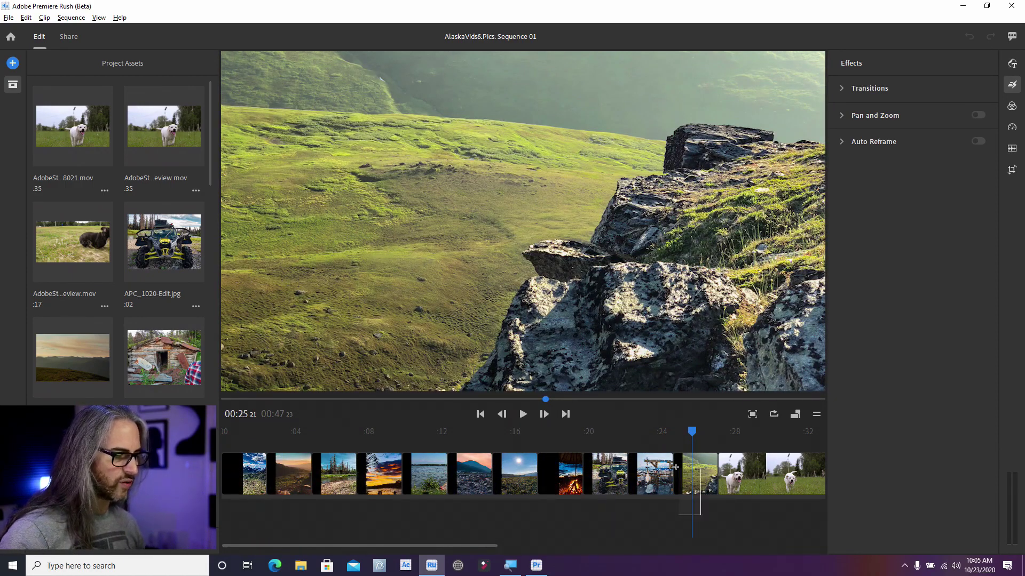
left_click(709, 469)
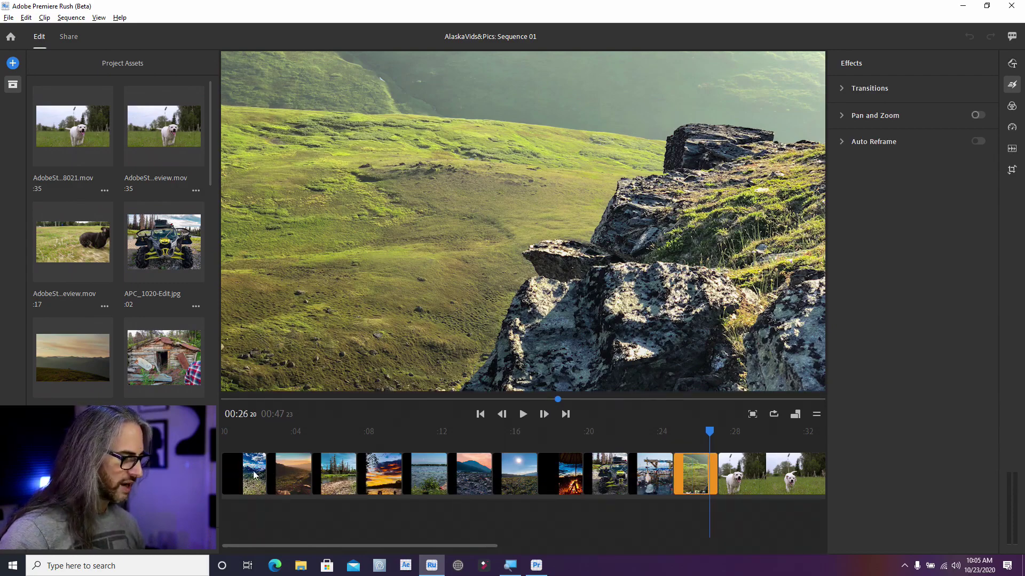
left_click(253, 475)
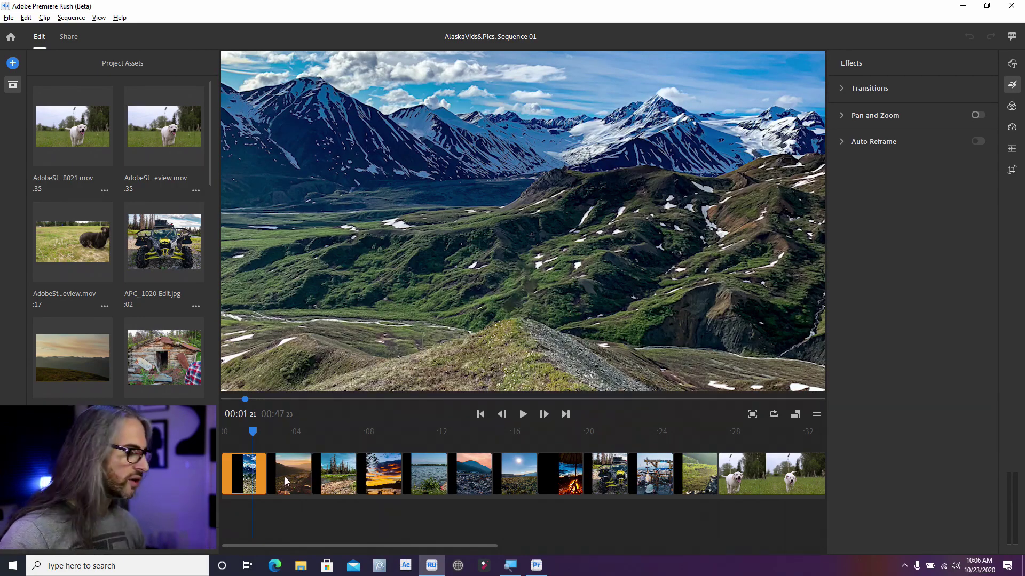
left_click_drag(243, 515, 655, 475)
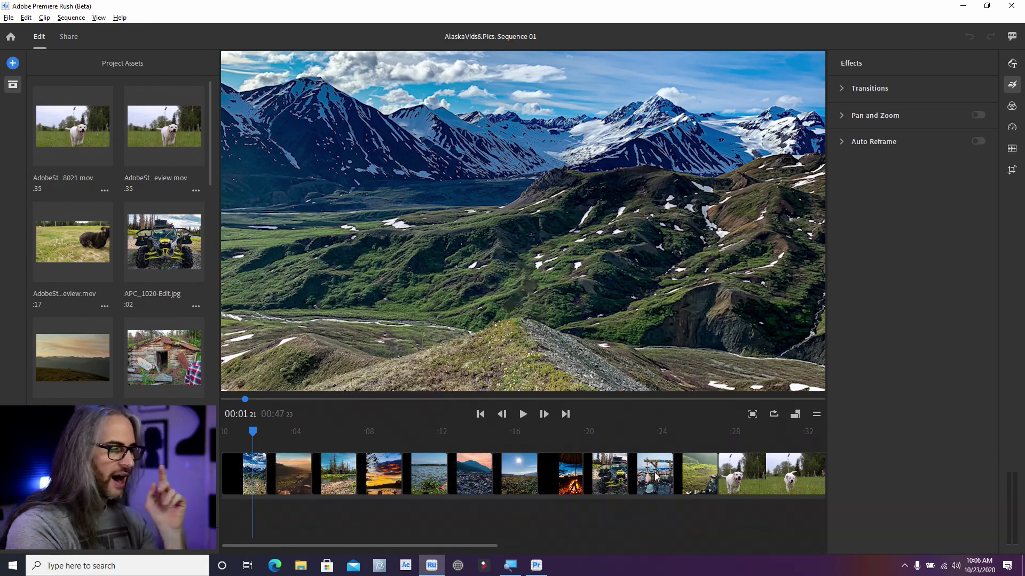
- Try Pan and Zoom on the first mountain photo clip, preview the motion, and switch the effect off again
left_click(241, 485)
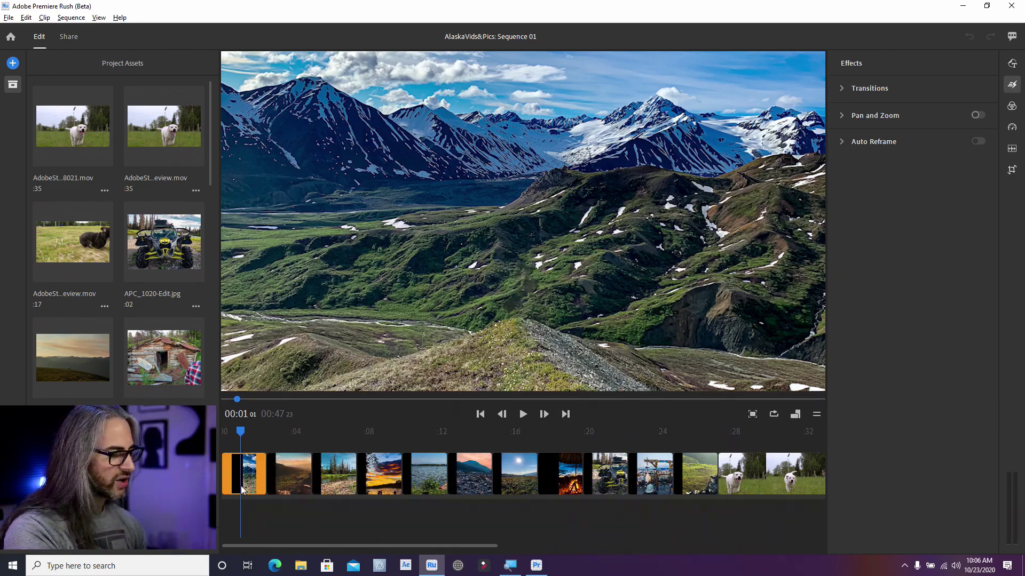
left_click(978, 115)
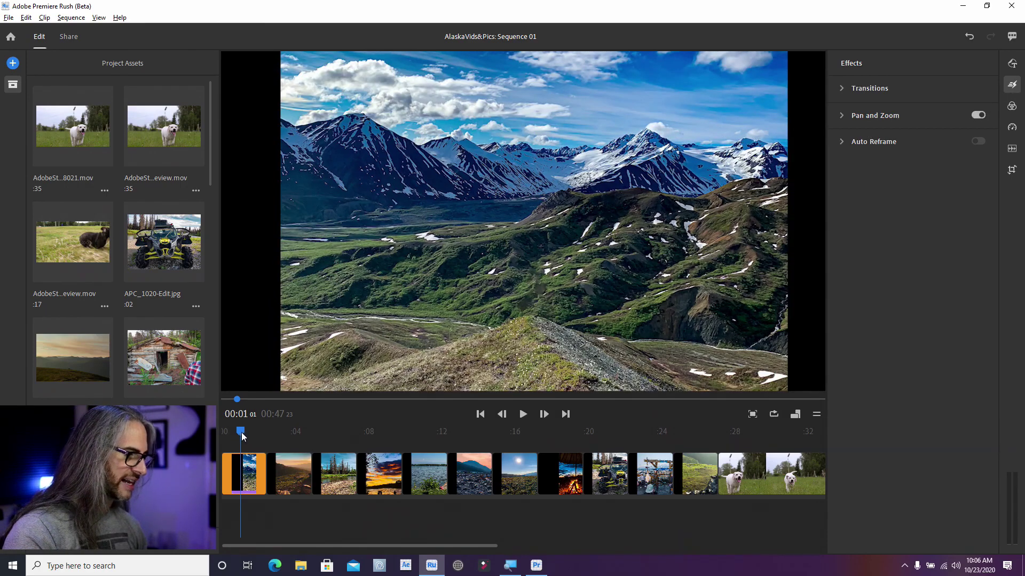
mouse_move(241, 434)
left_mouse_down()
mouse_move(265, 439)
mouse_move(235, 438)
mouse_move(248, 439)
left_mouse_up()
left_click(978, 115)
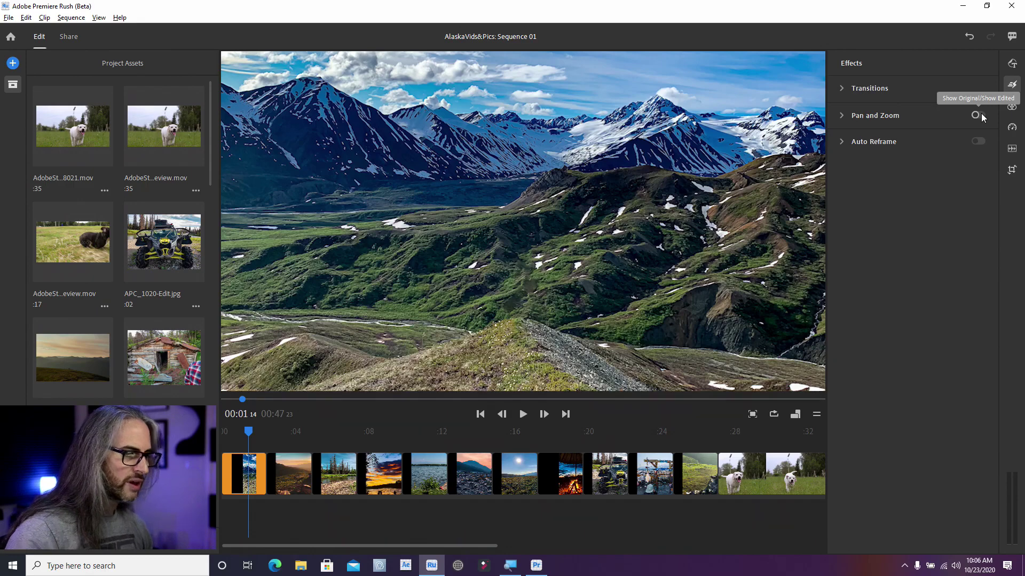
- Apply a Wipe Left transition to the first mountain clip and a Wipe Right transition between the second and third clips
mouse_move(841, 85)
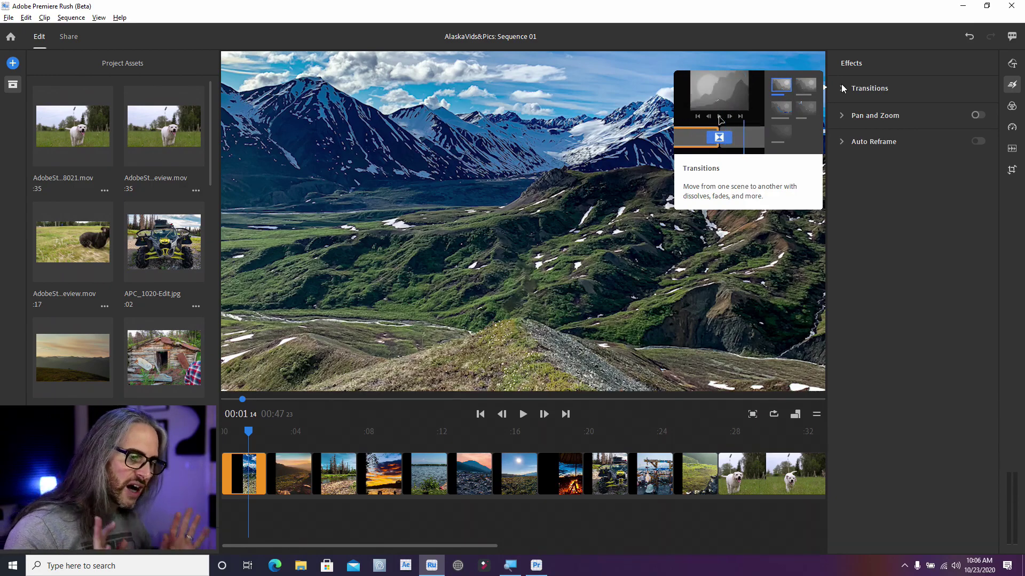
left_click(849, 90)
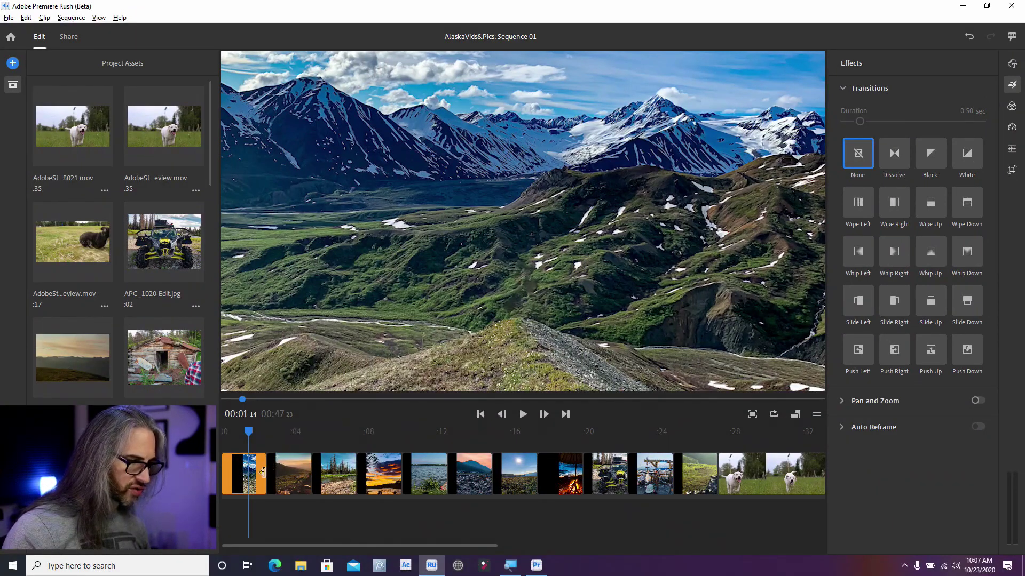
left_click(856, 206)
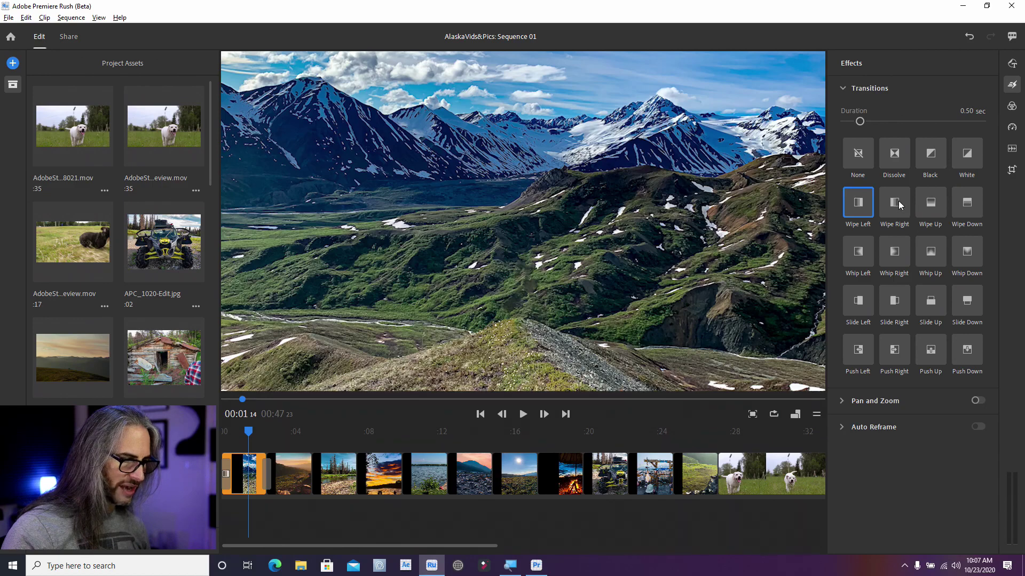
mouse_move(899, 205)
left_mouse_down()
mouse_move(371, 447)
mouse_move(335, 482)
mouse_move(315, 477)
left_mouse_up()
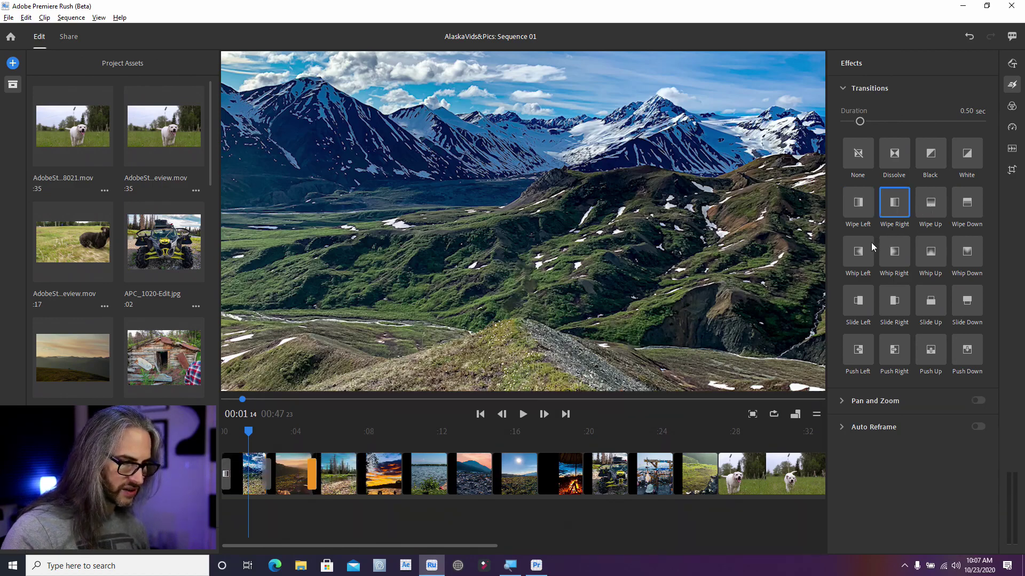
- Trim the sunset clip and the end of the river clip, and apply a Whip Left transition to the river clip
left_click(359, 477)
left_click_drag(359, 476, 372, 478)
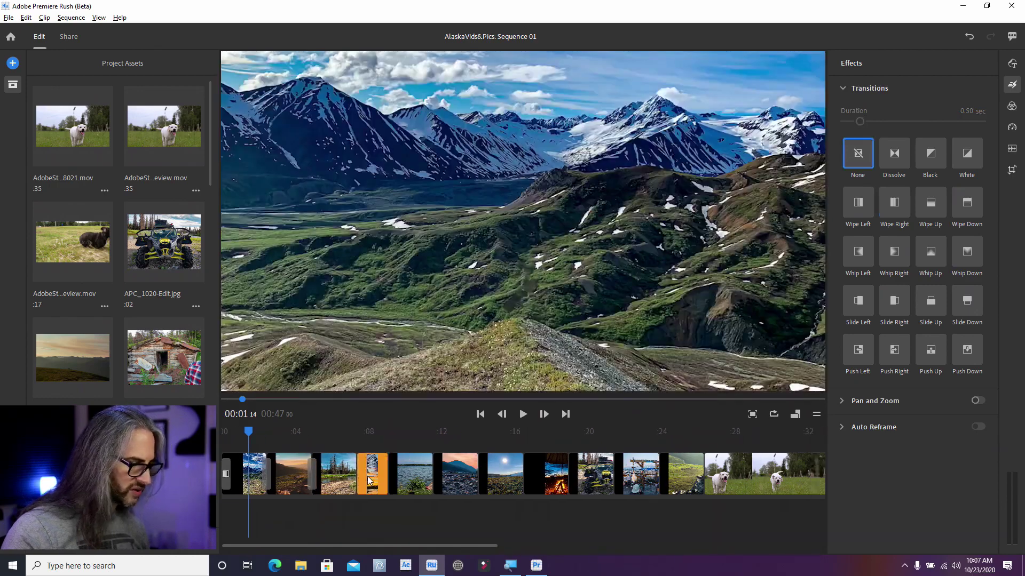
left_click(353, 475)
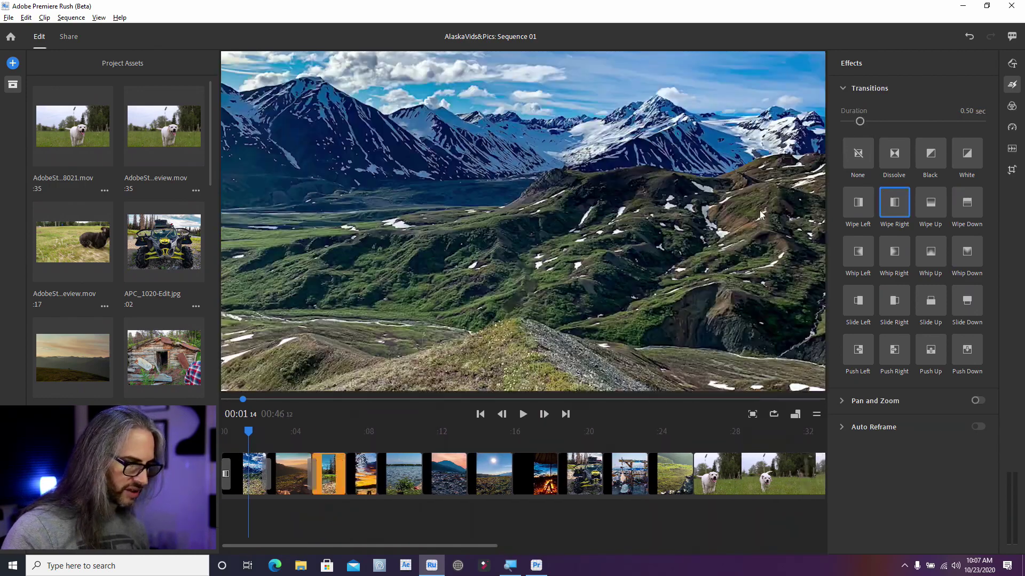
left_click(857, 250)
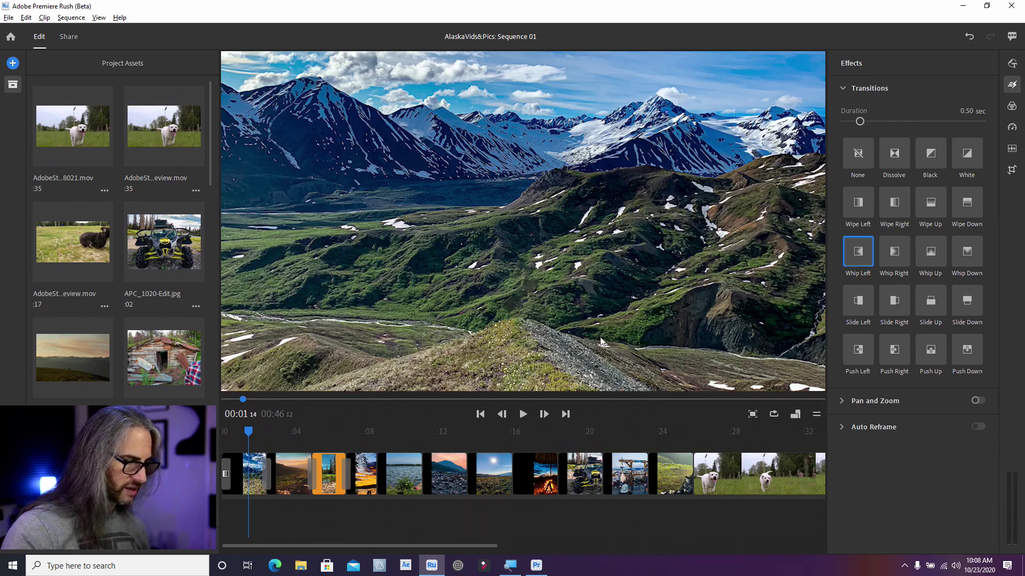
- Preview the transitions across the first four clips, viewing them both close up and across the whole timeline
left_click(374, 473)
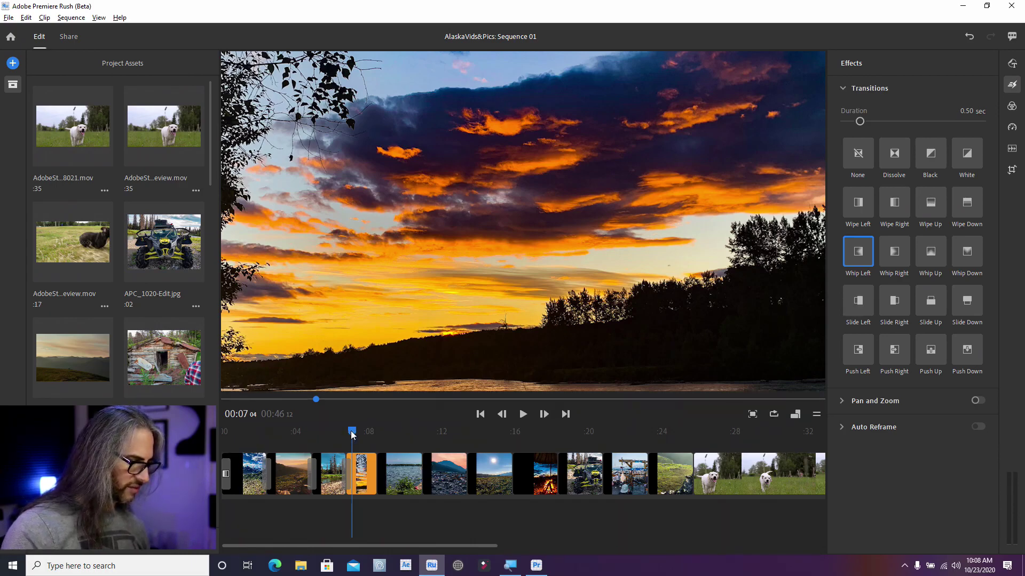
left_click_drag(350, 435, 309, 436)
key("equal")
key("equal")
key("equal")
key("equal")
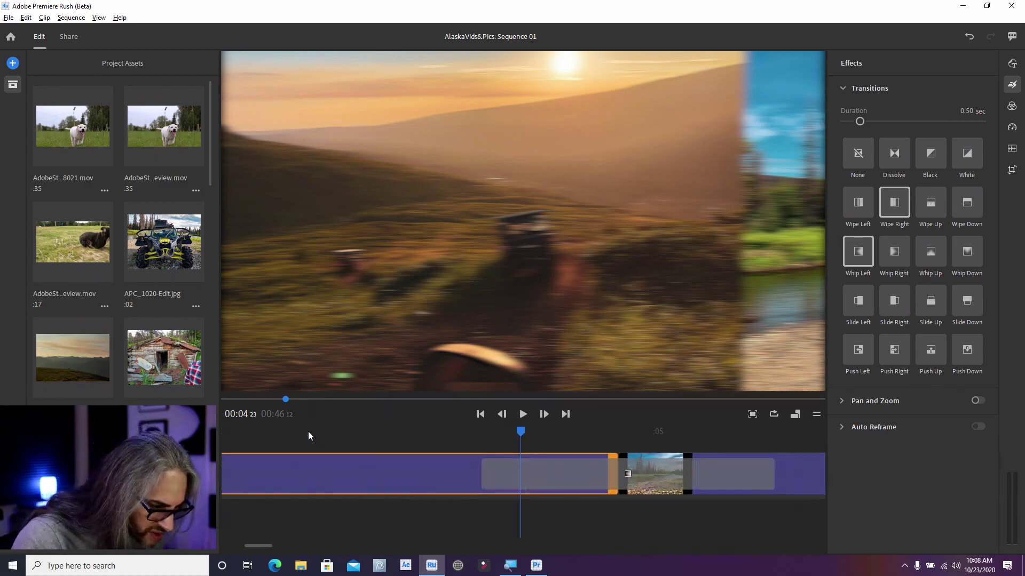
key("minus")
key("minus")
key("minus")
key("minus")
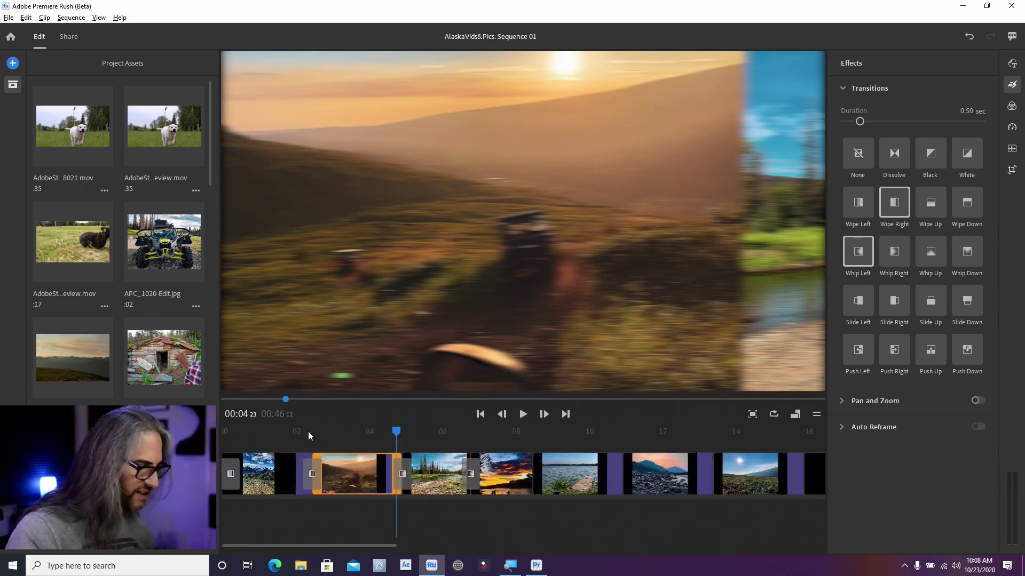
left_click_drag(307, 436, 224, 432)
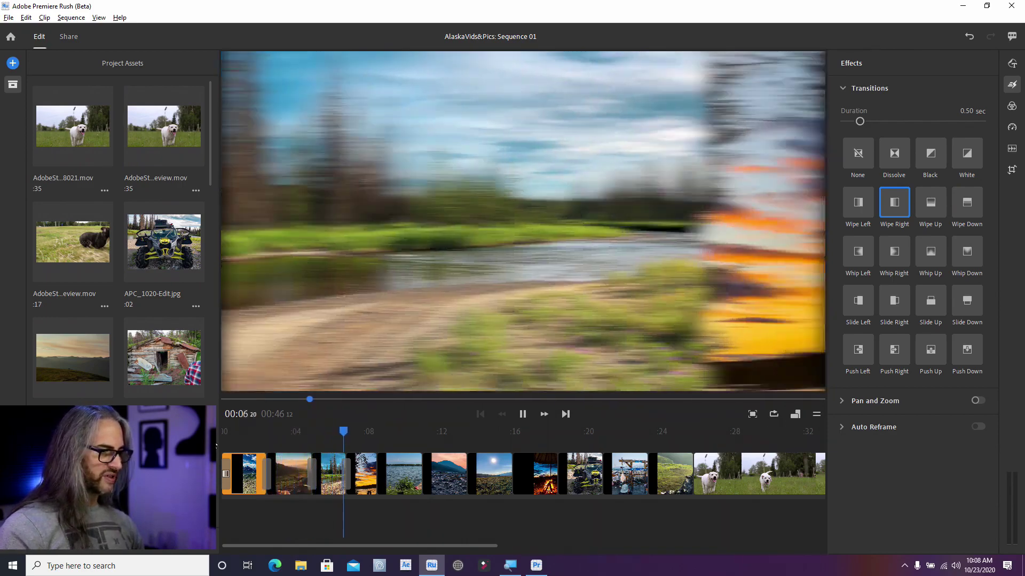
key("j")
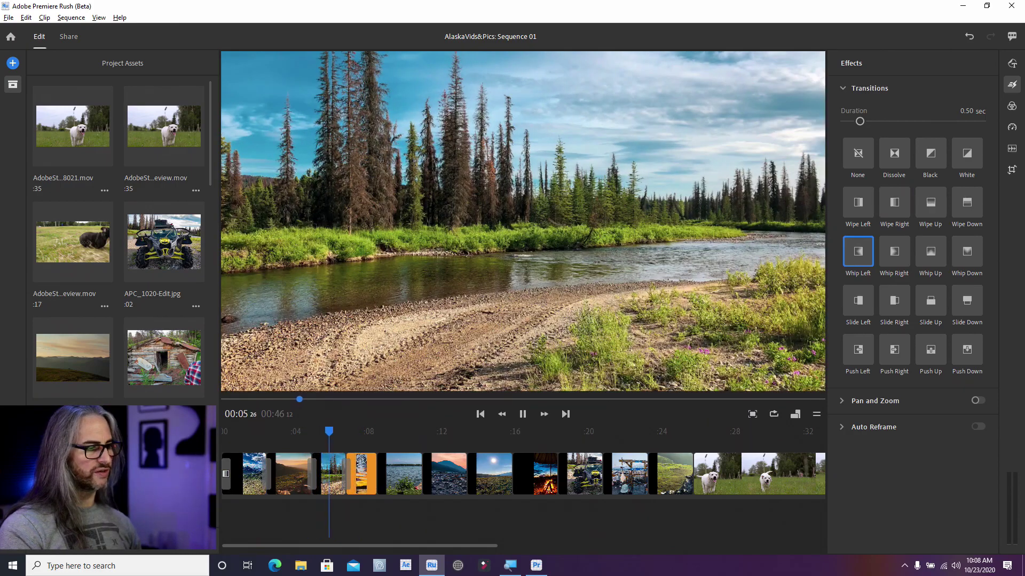
key("space")
- Shorten the Whip Left transition between the river and sunset clips to 0.20 sec, and extend it to 0.97 sec
key("=")
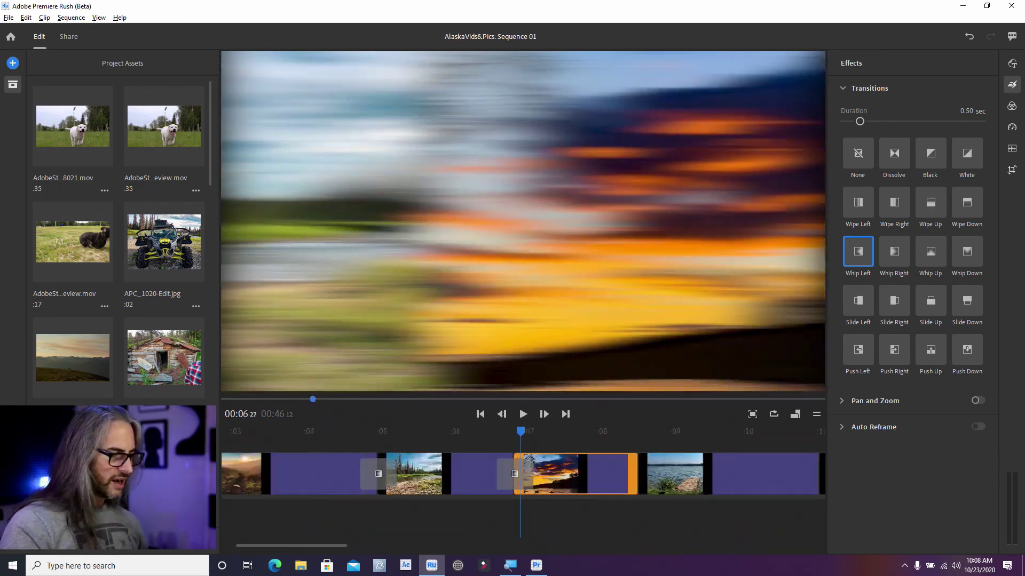
left_click(440, 466)
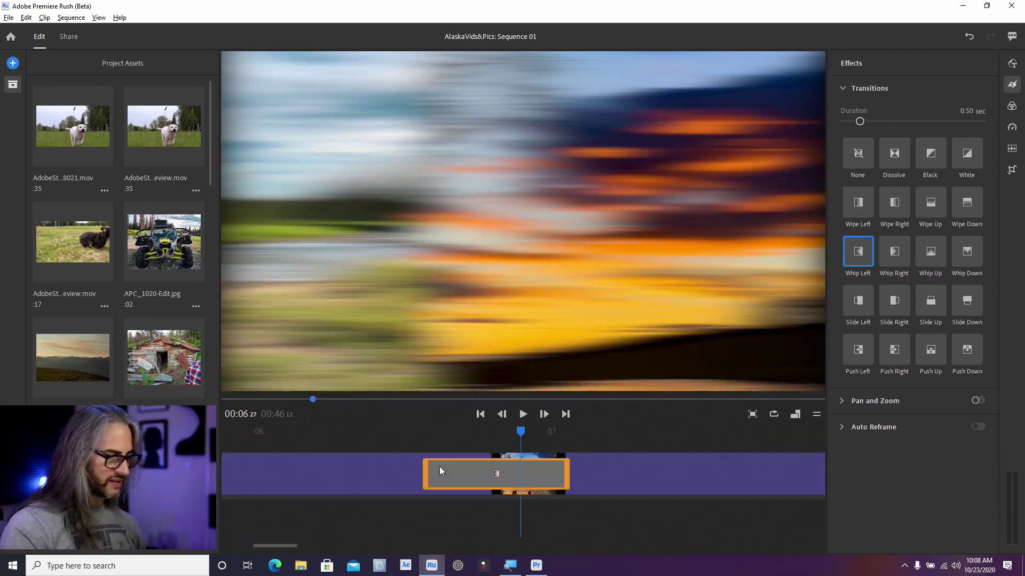
left_click(424, 473)
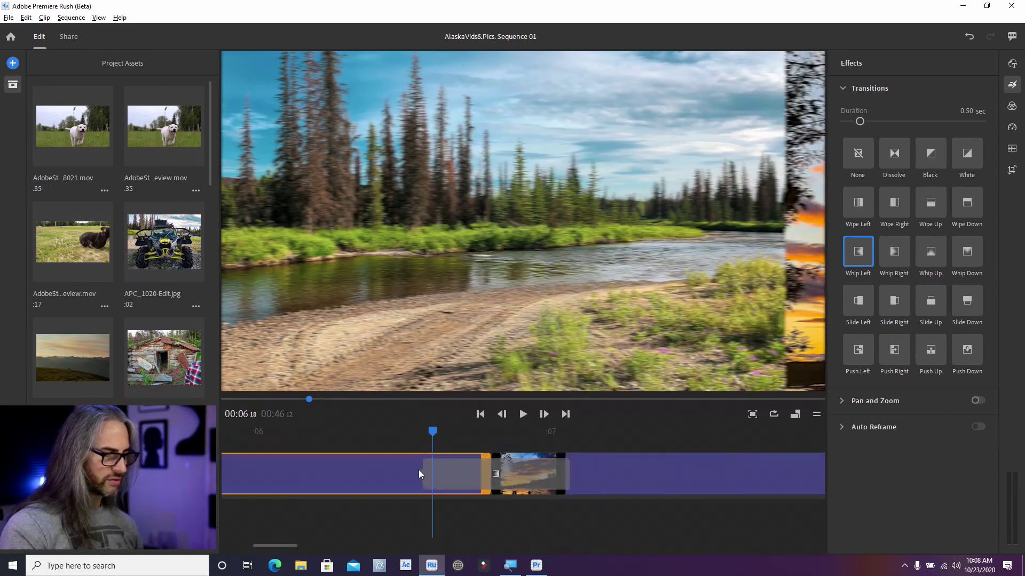
left_click(427, 470)
left_click_drag(471, 472, 470, 479)
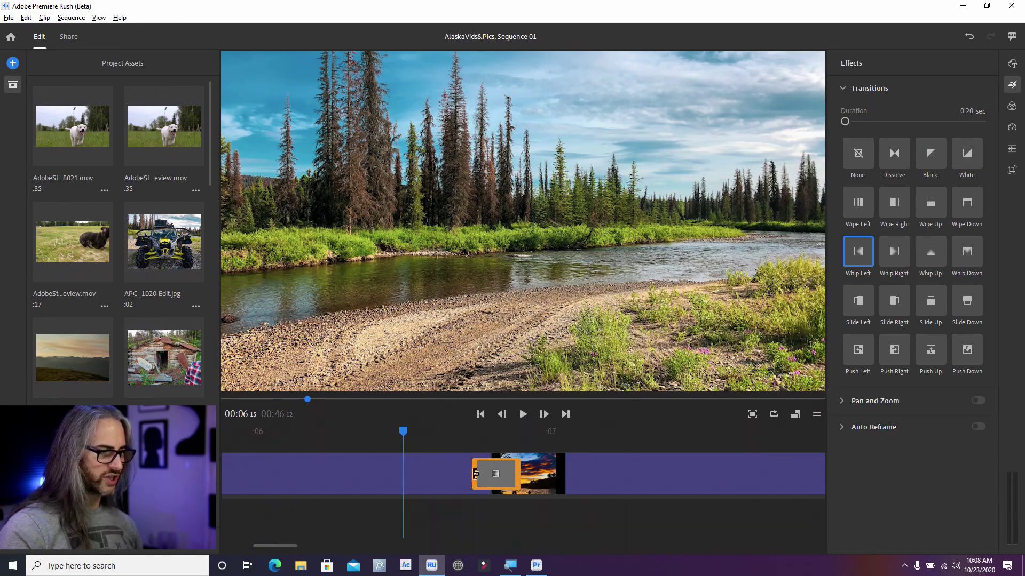
left_click_drag(473, 478, 360, 483)
- Play back the lengthened Whip Left transition between the river and sunset clips several times
key("space")
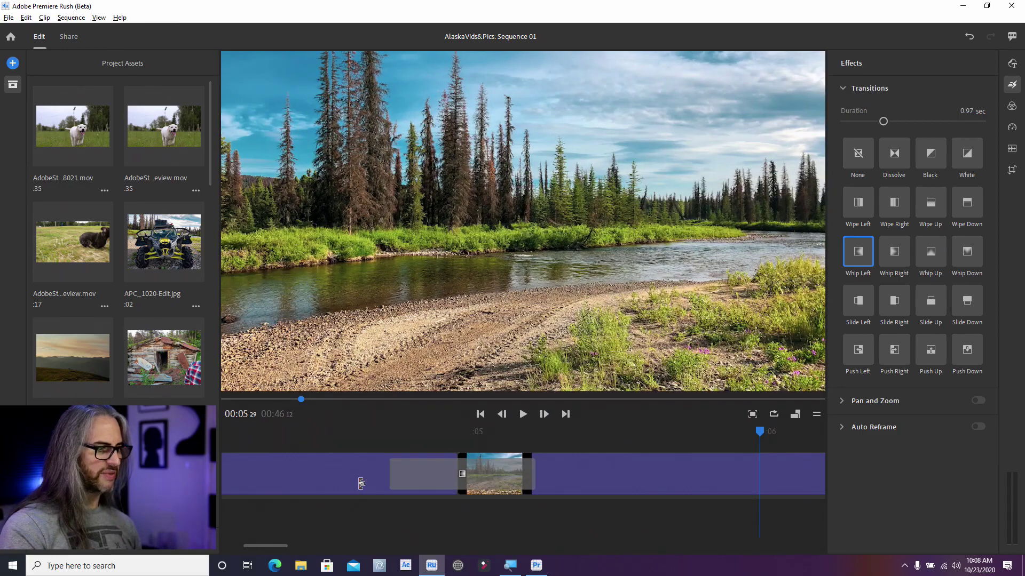
left_click(360, 484)
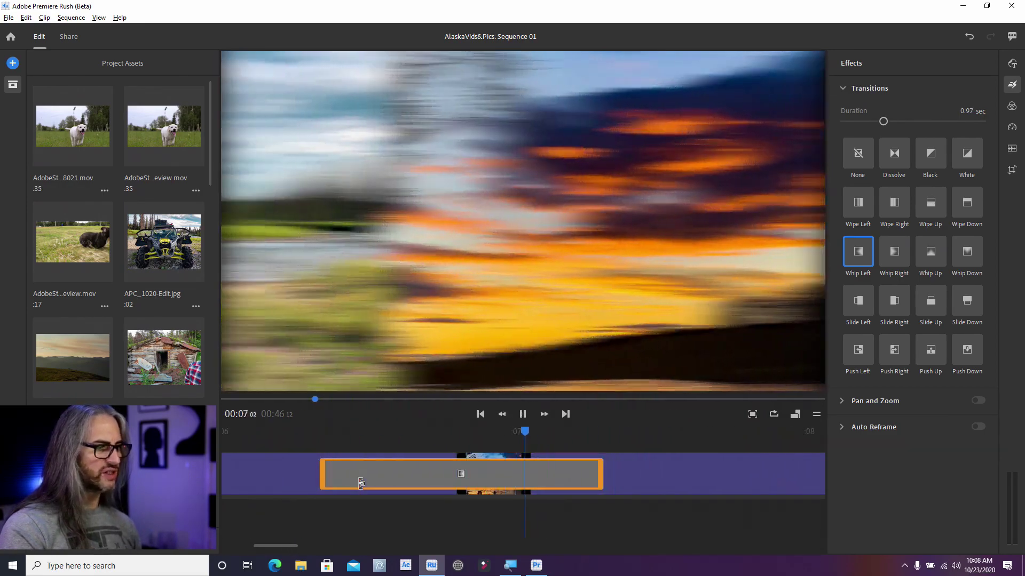
key("space")
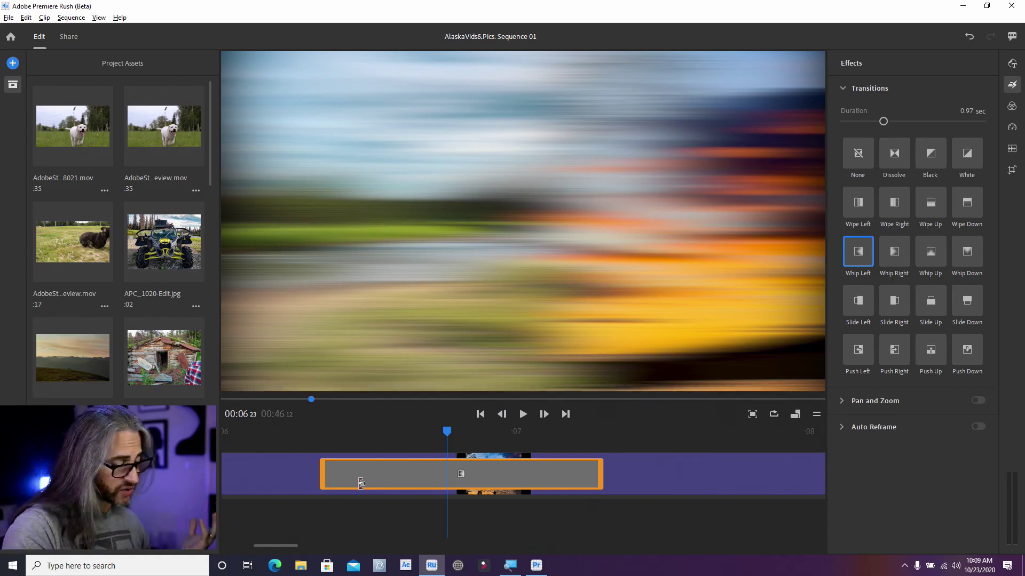
key("space")
key("j")
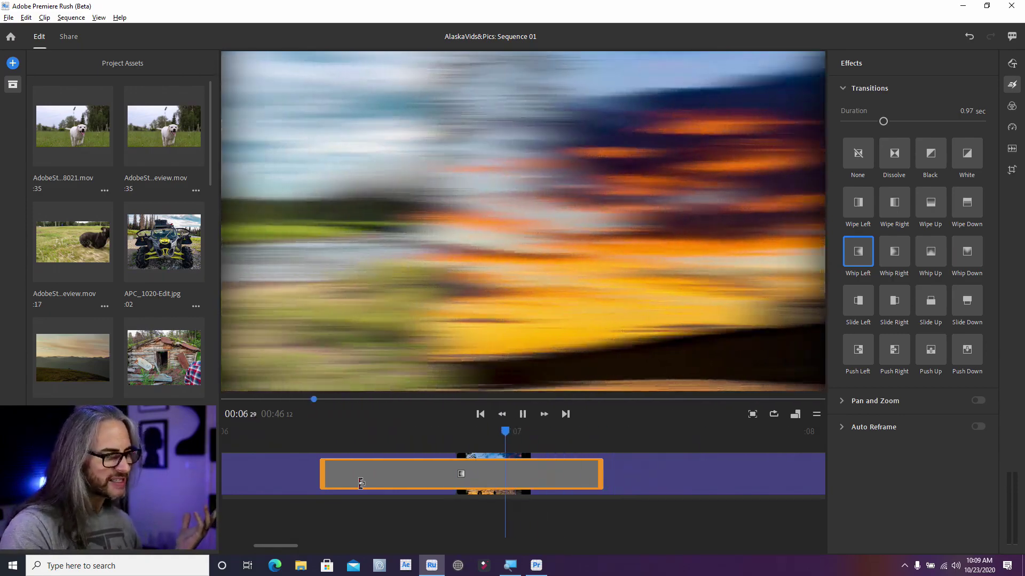
key("space")
key("space")
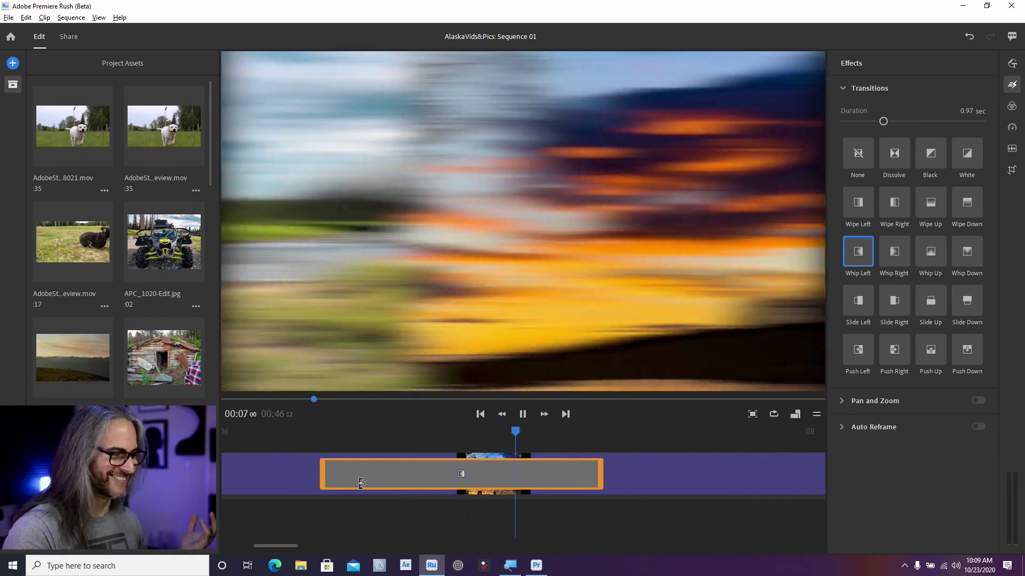
key("space")
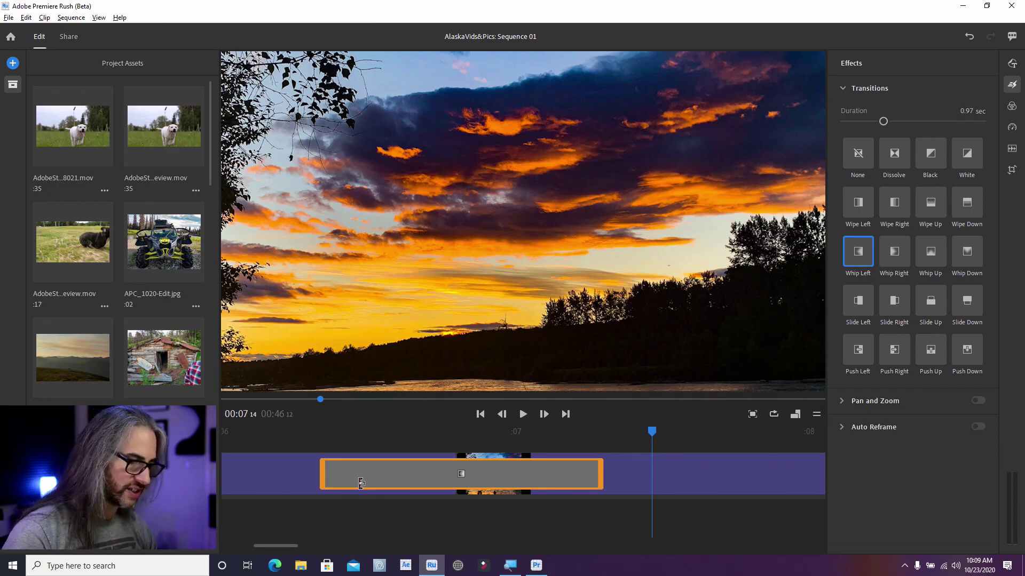
- Collapse the transition settings, open the graphics template library and review its template categories
left_click(843, 88)
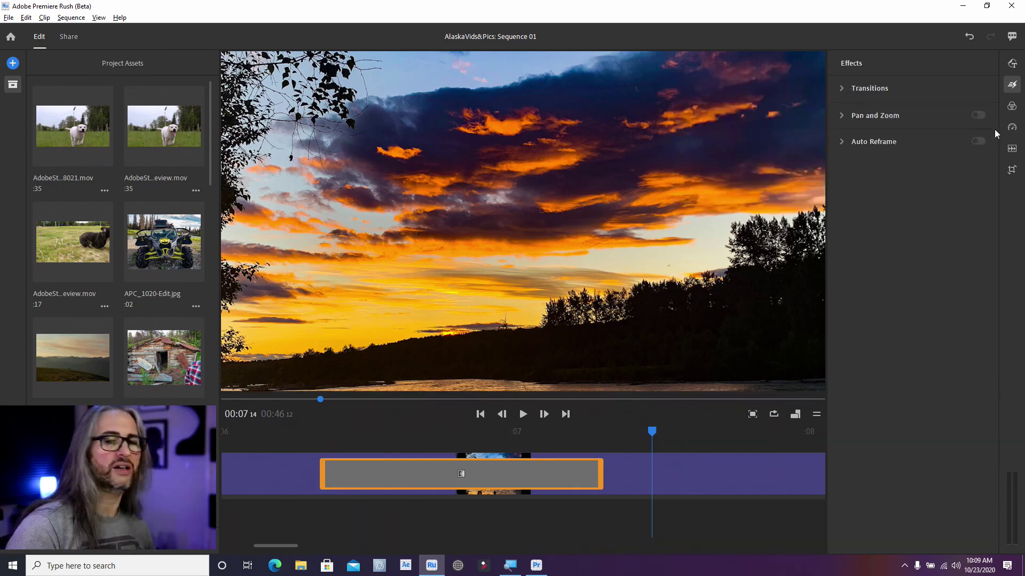
mouse_move(994, 130)
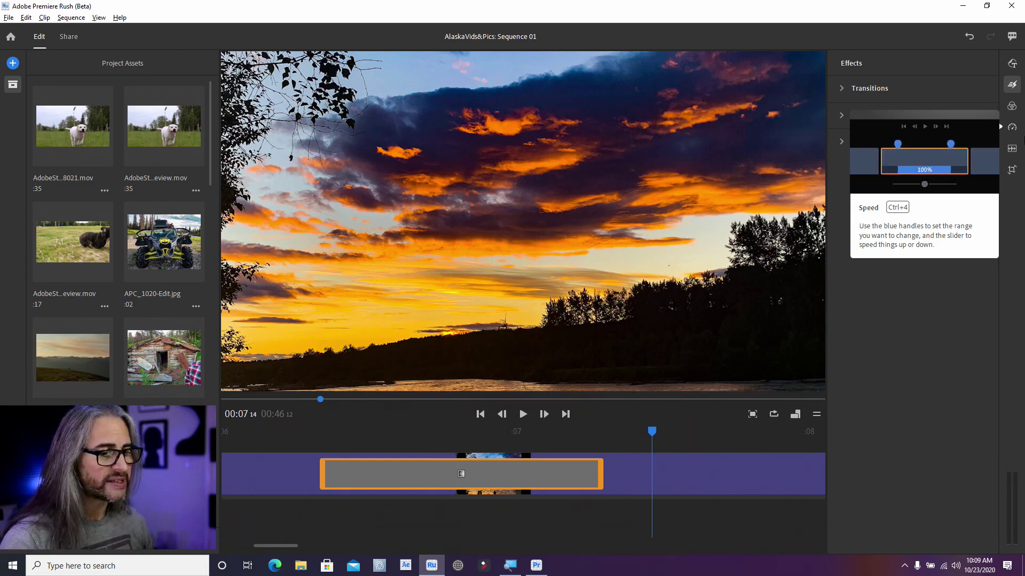
left_click(1012, 64)
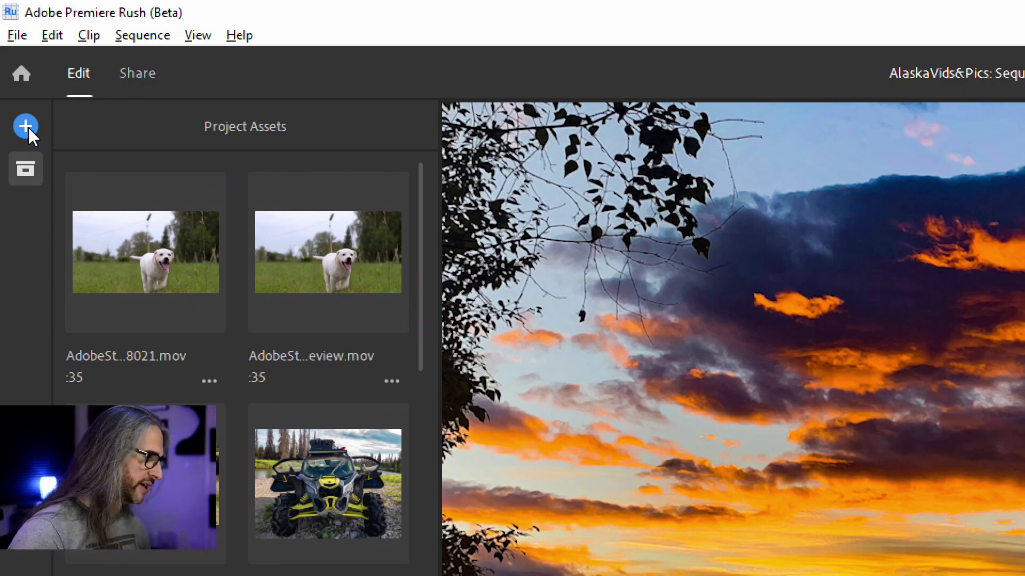
left_click(28, 127)
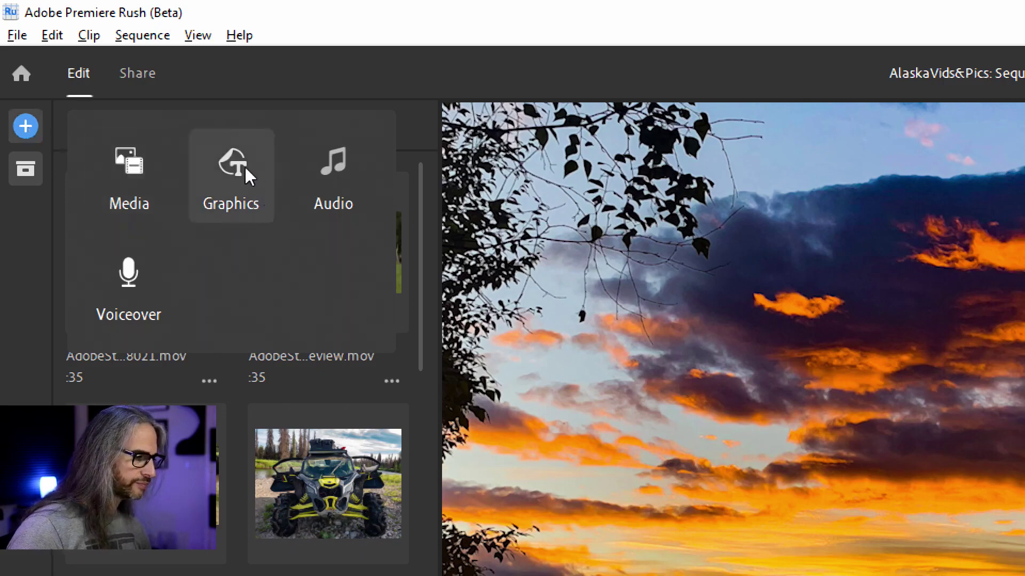
left_click(231, 203)
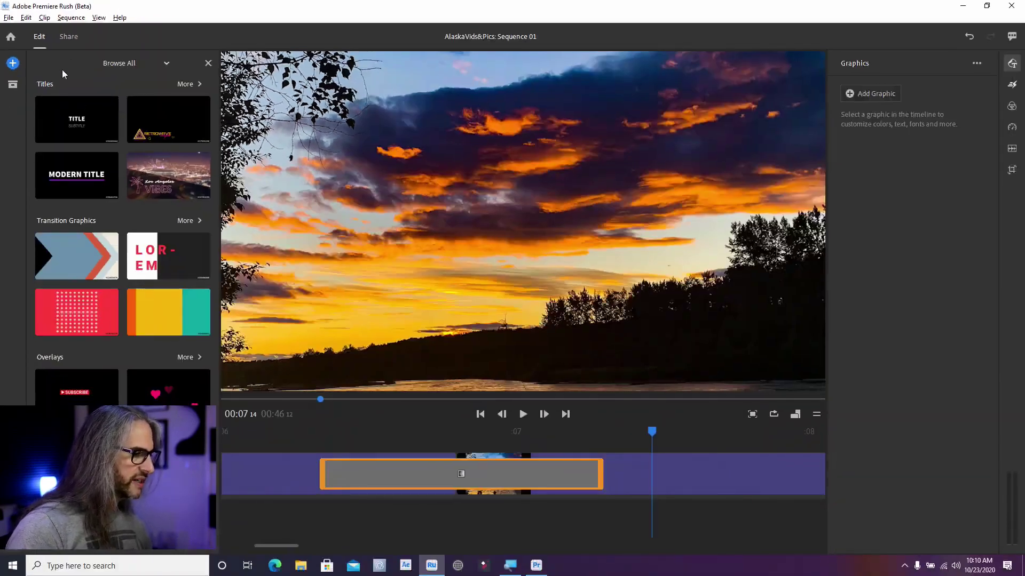
left_click(96, 63)
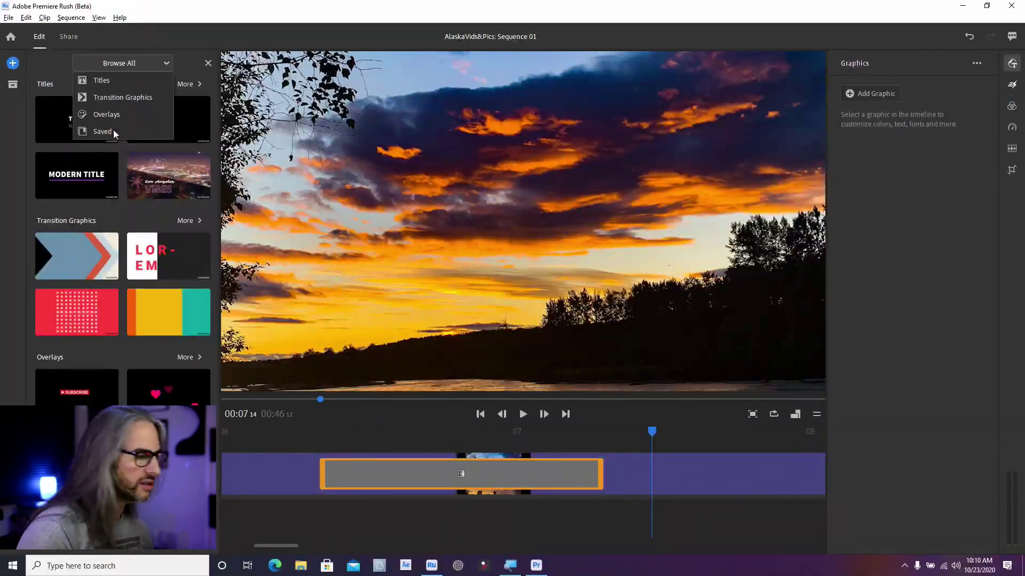
left_click(117, 40)
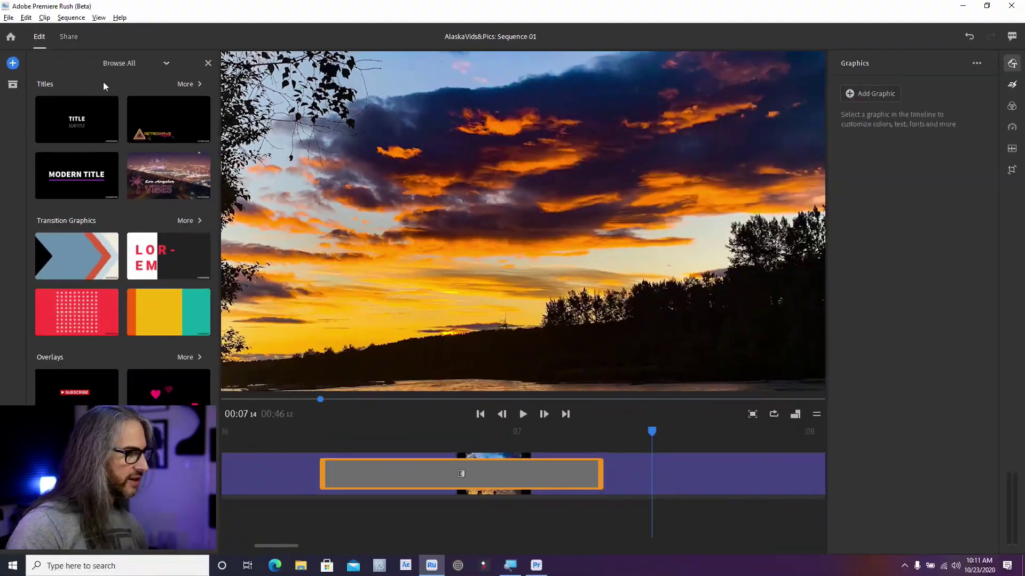
- Add the Slash Title template from the Titles category above the transition between the river and sunset clips
left_click(373, 83)
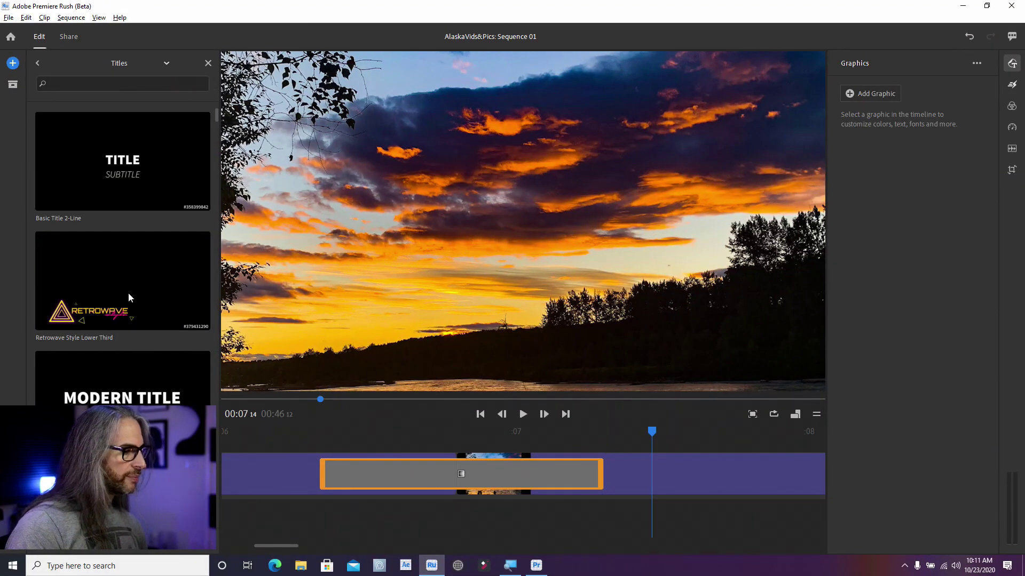
scroll(170, 274, "down", 5)
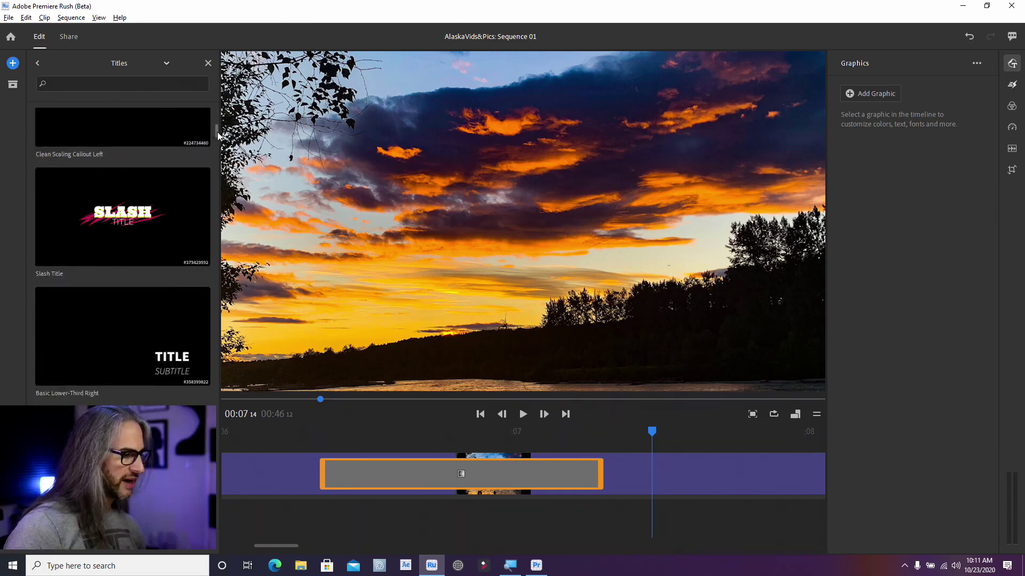
mouse_move(217, 132)
left_mouse_down()
mouse_move(217, 116)
mouse_move(216, 125)
left_mouse_up()
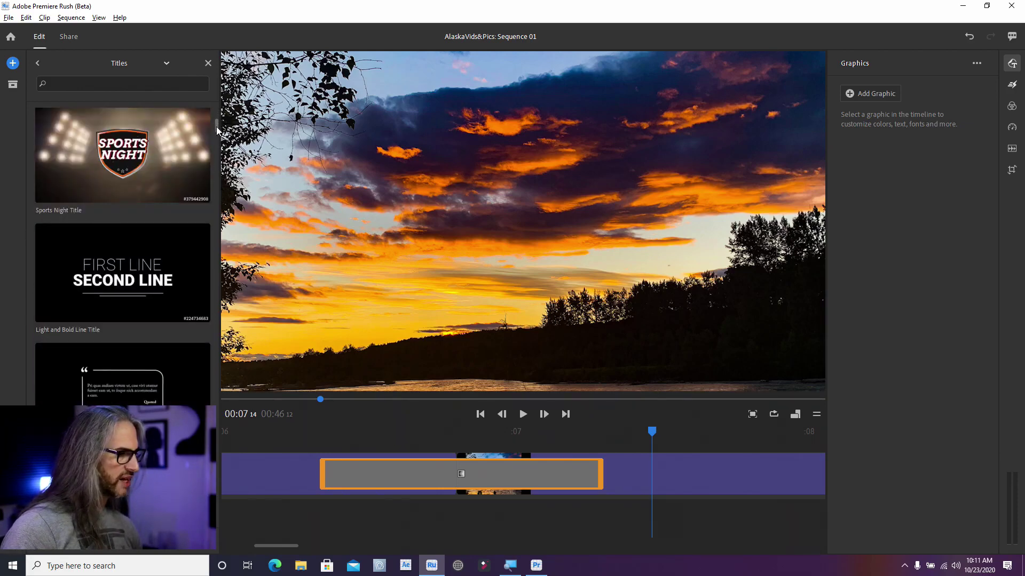
left_click_drag(217, 126, 216, 133)
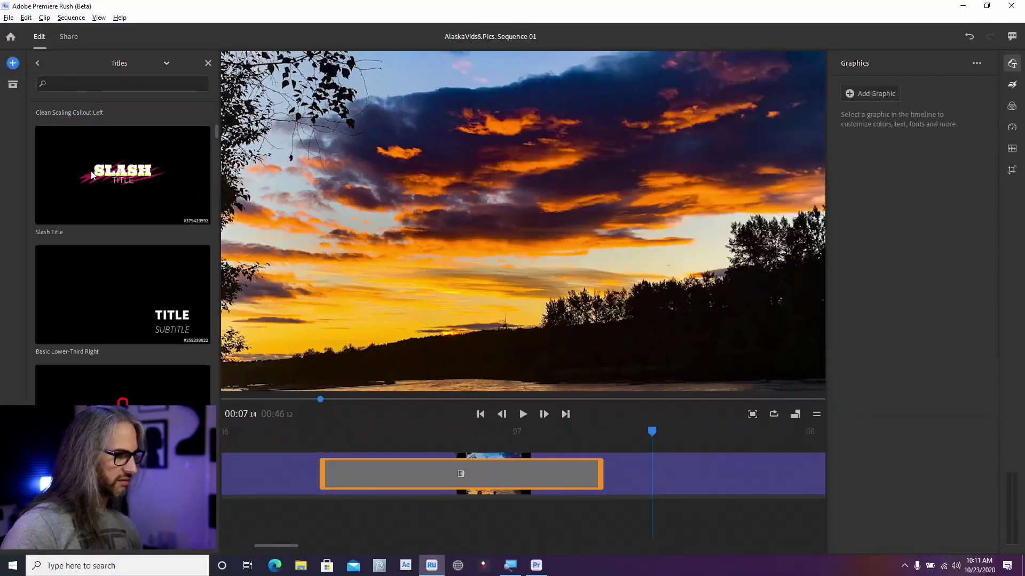
left_click_drag(92, 175, 309, 439)
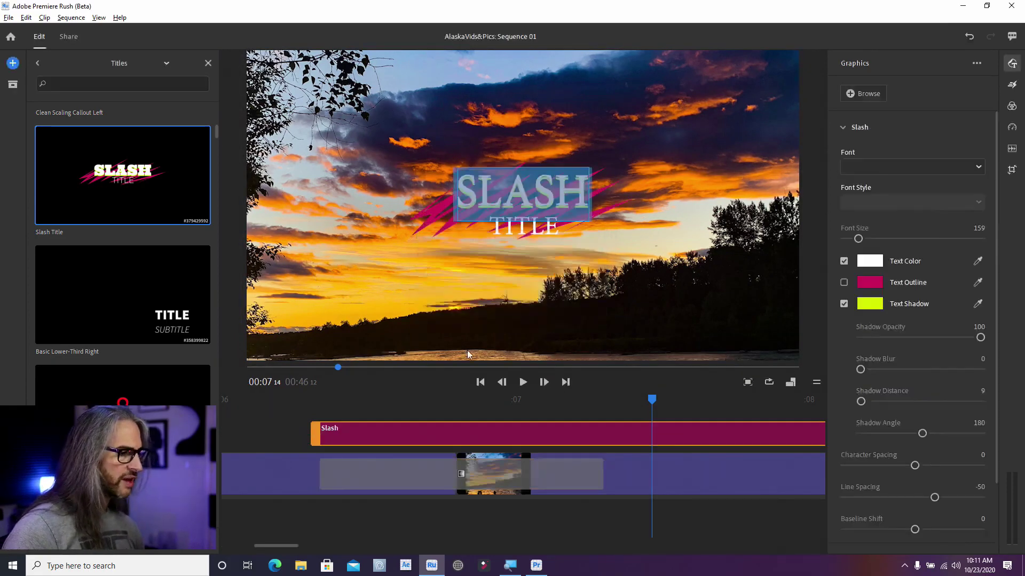
- Play back the sequence from before the Slash title through its end to preview the title animation
scroll(651, 397, "down", 2)
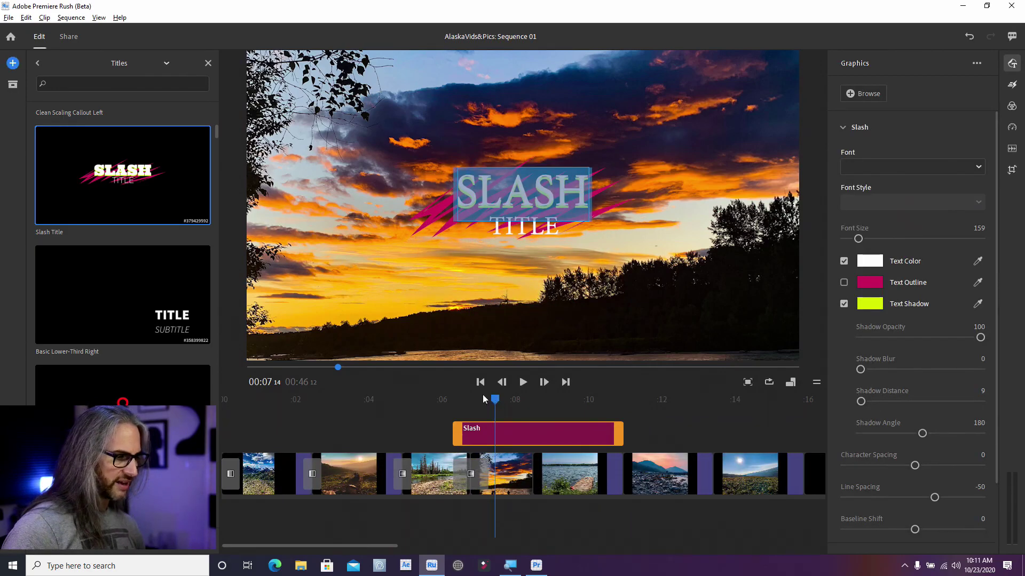
left_click_drag(497, 402, 384, 405)
key("space")
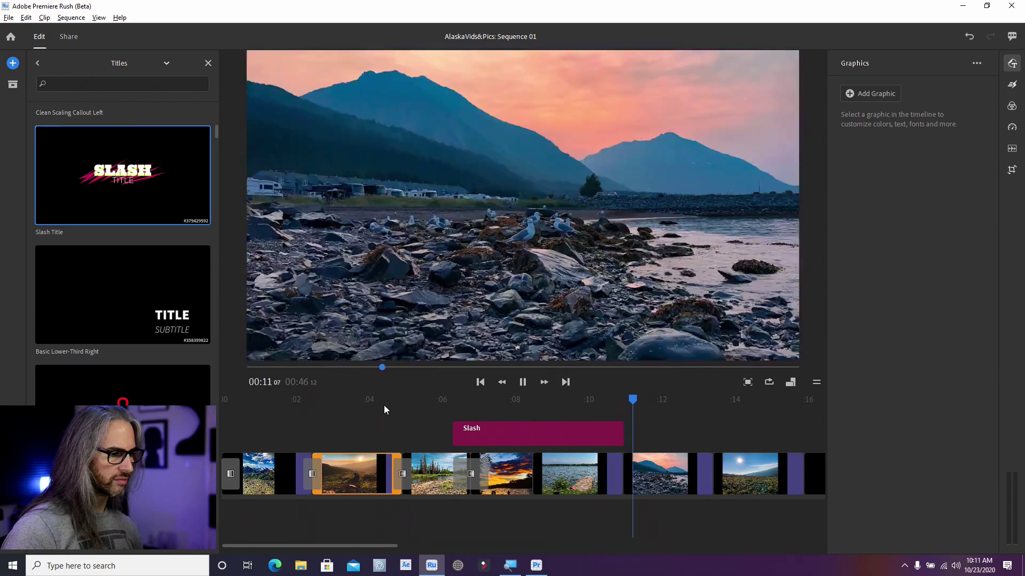
key("space")
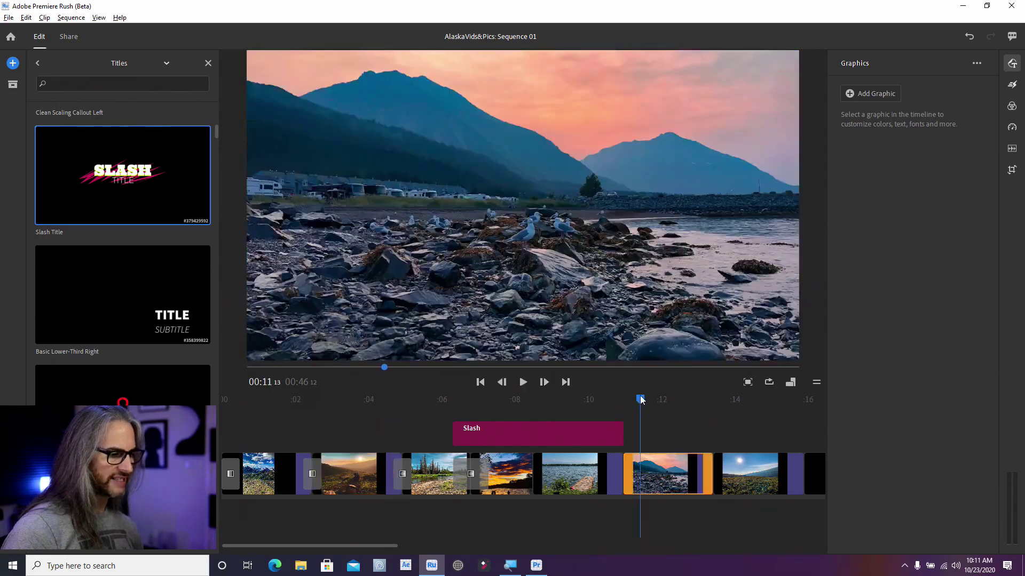
- Select the Slash title over the sunset clip and view its font choices filtered to Adobe Fonts
left_click_drag(641, 400, 491, 433)
left_click(517, 433)
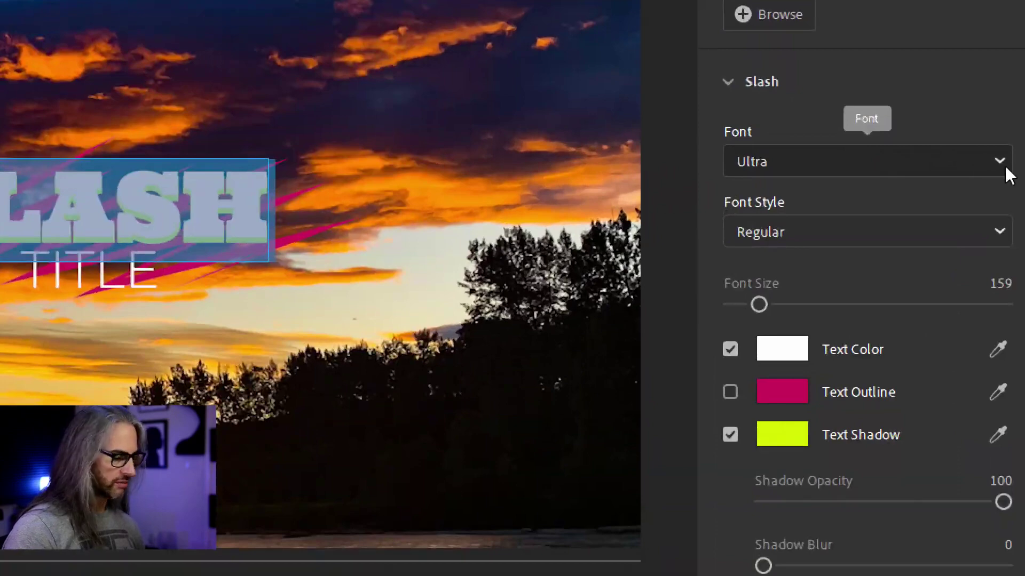
left_click(996, 162)
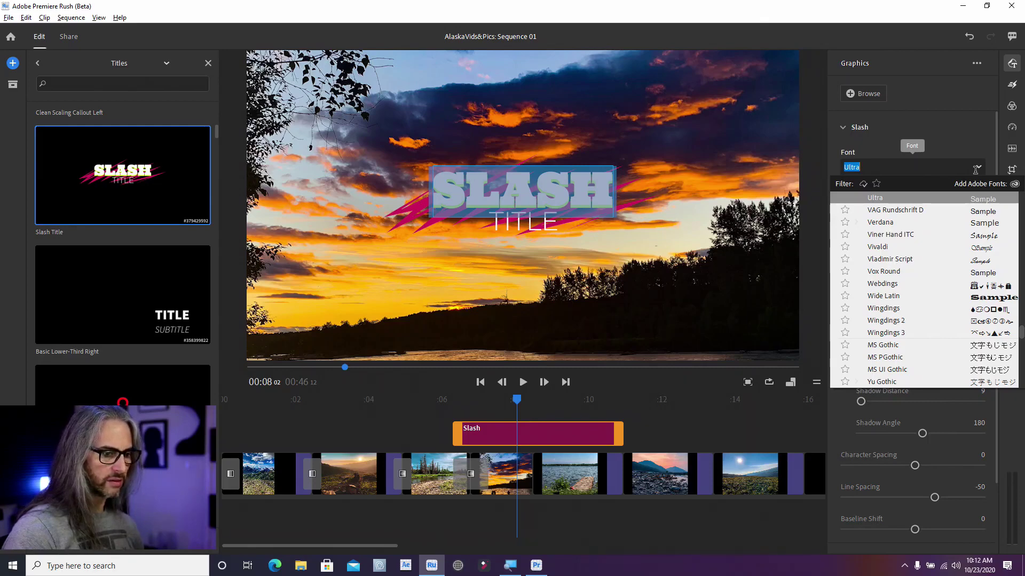
left_click(863, 184)
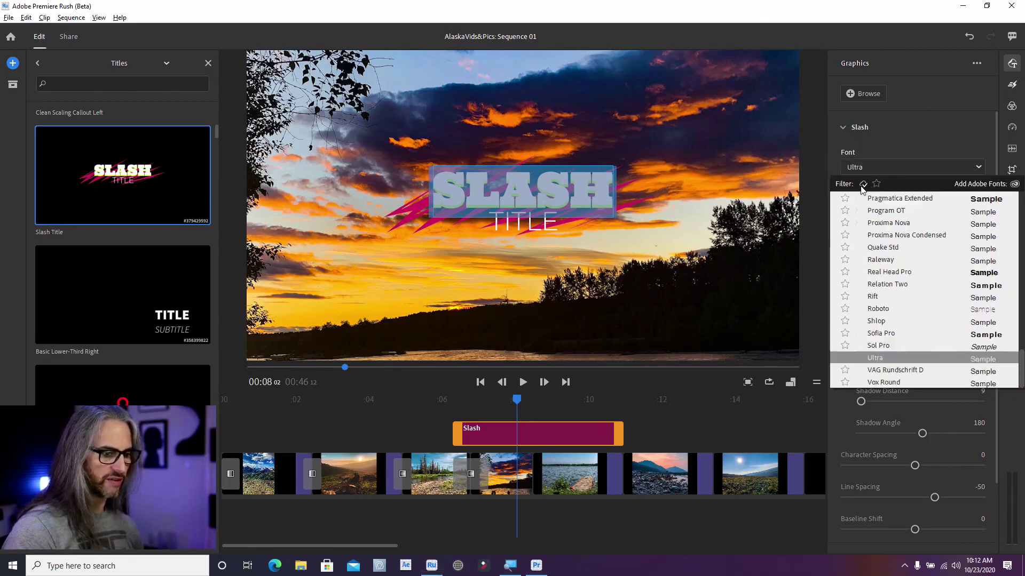
left_click(980, 167)
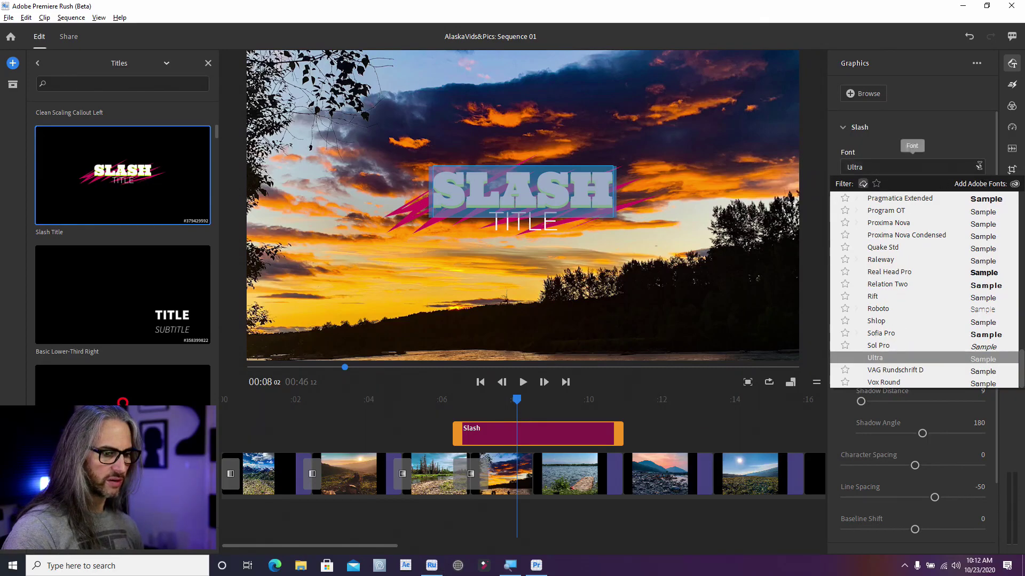
left_click(980, 166)
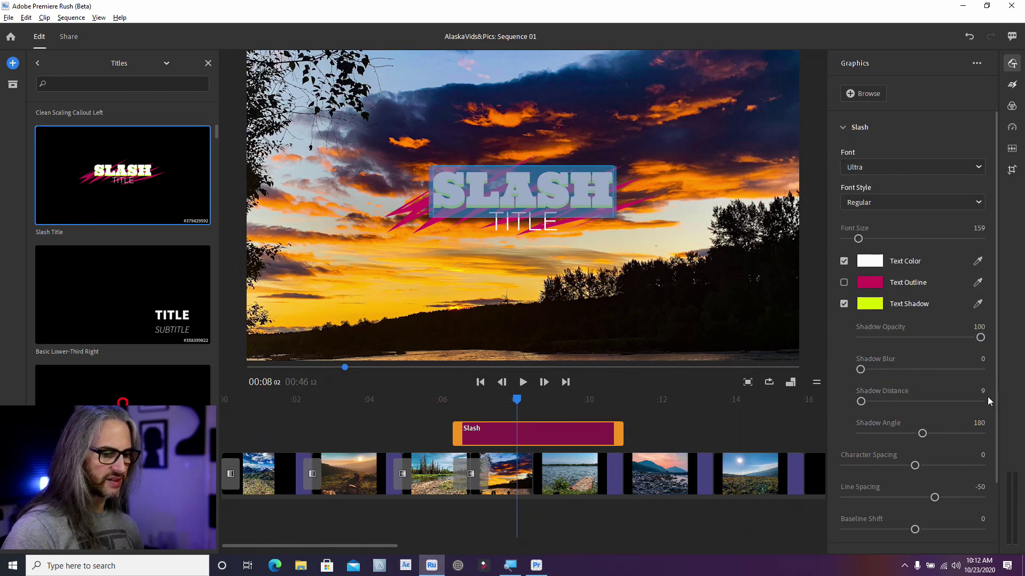
- Examine the Slash graphic's settings for the Title text, the Lightning Bolt shape and the Slash text
scroll(929, 415, "down", 3)
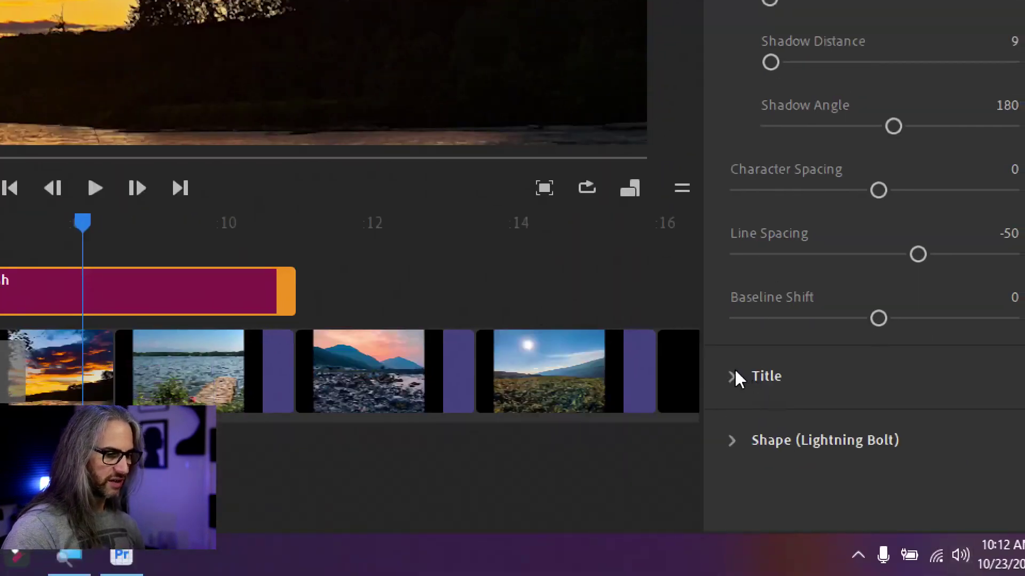
left_click(734, 377)
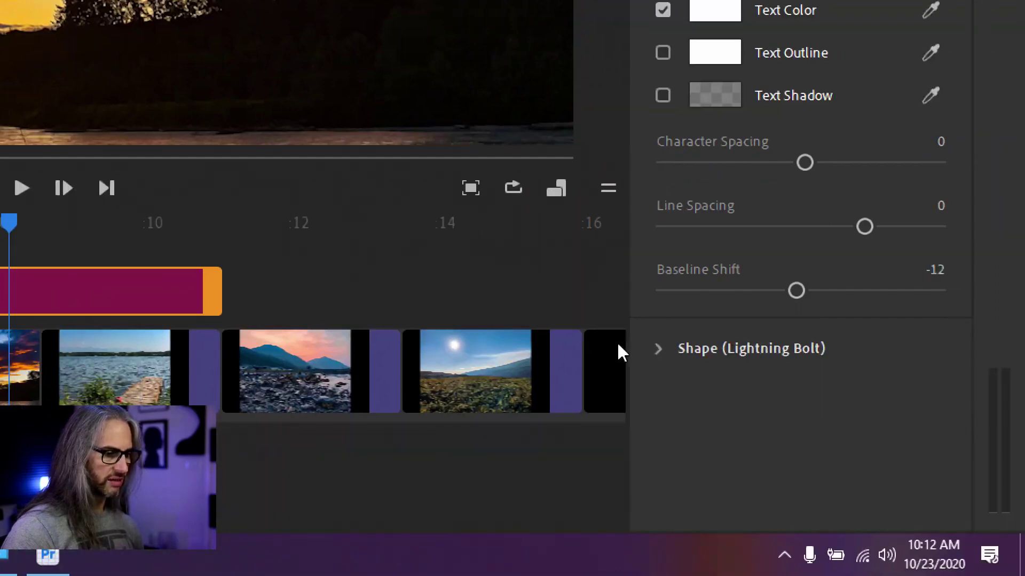
left_click(662, 348)
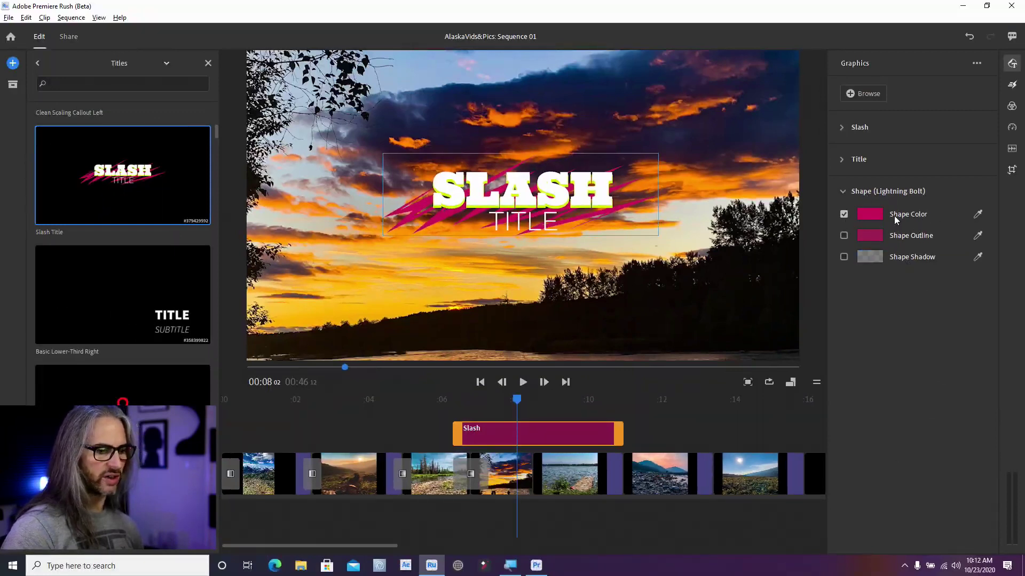
left_click(842, 160)
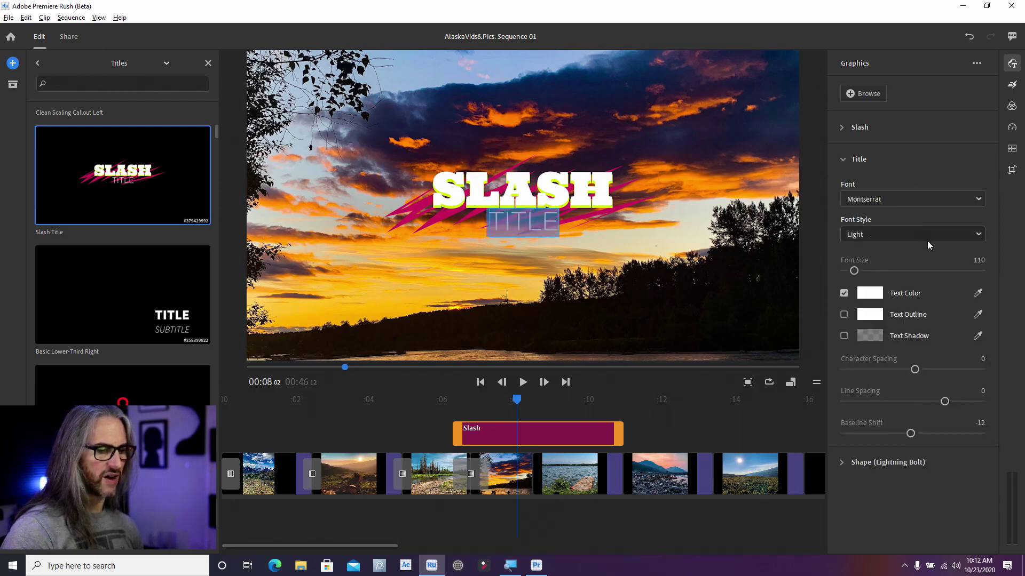
left_click(842, 127)
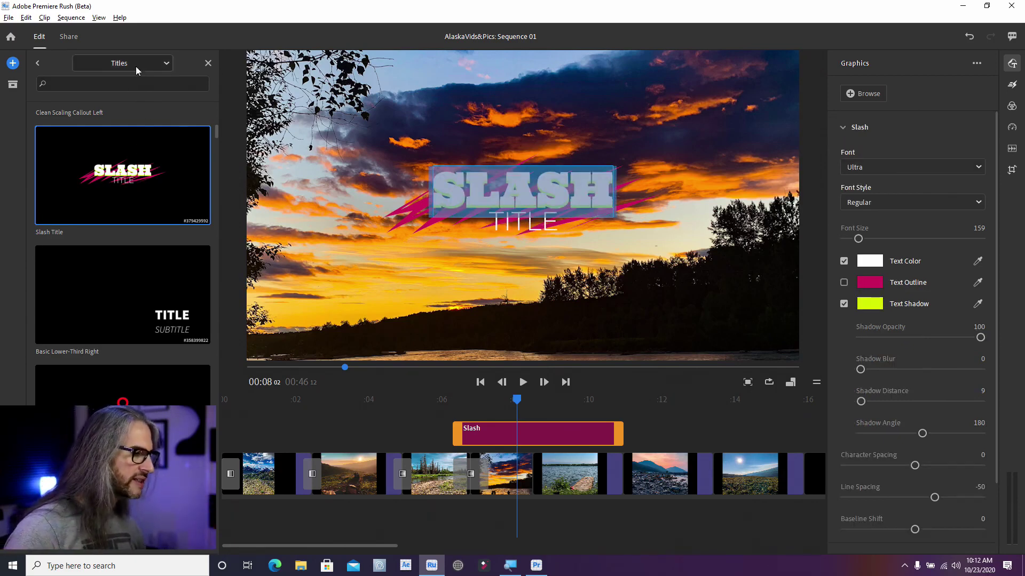
- Add the Rainbow Bars Transition graphic above the junction of the pink-sky shoreline clip and the sunny meadow clip
left_click(150, 64)
left_click(123, 95)
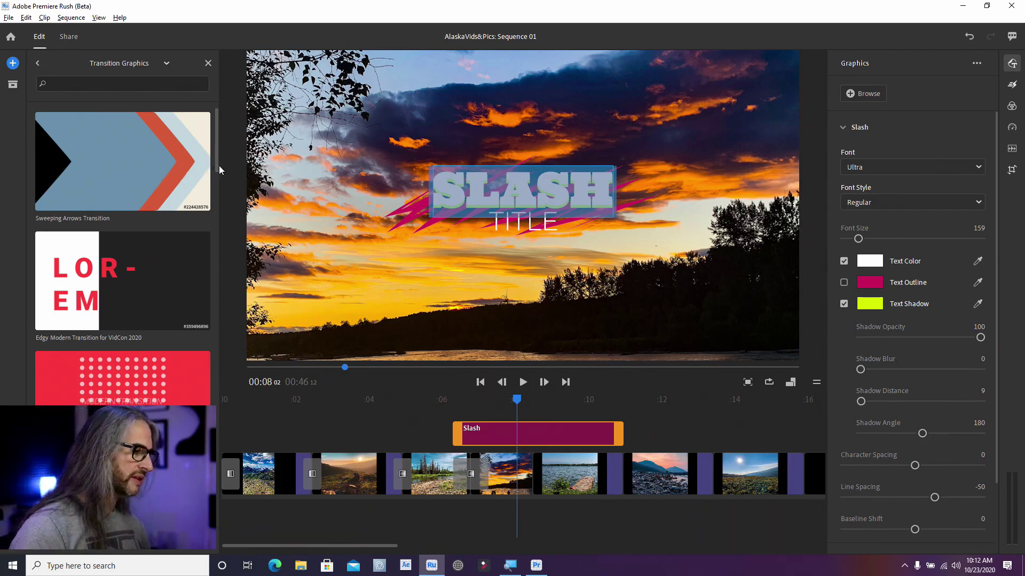
left_click_drag(215, 165, 220, 214)
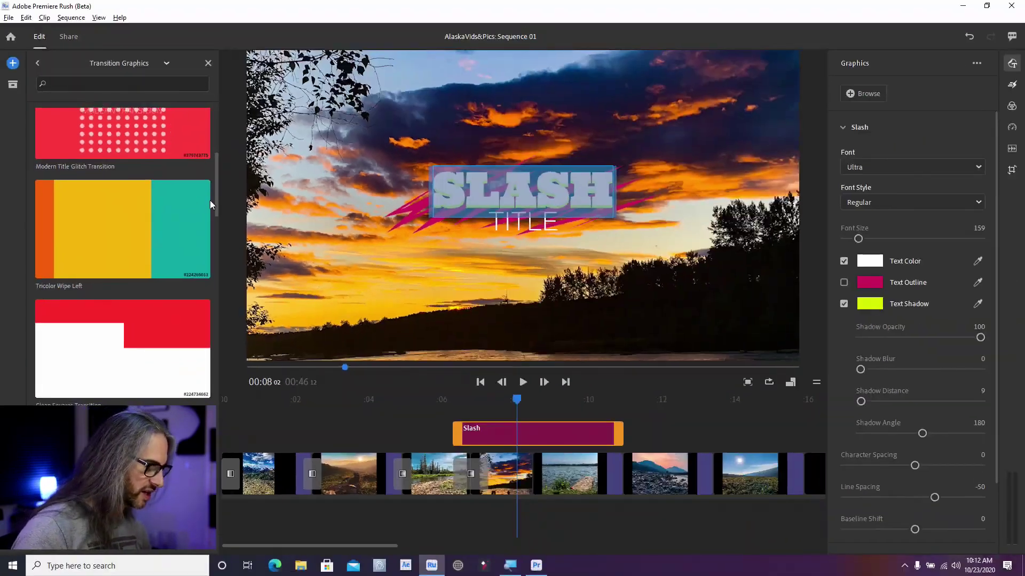
left_click_drag(217, 200, 225, 293)
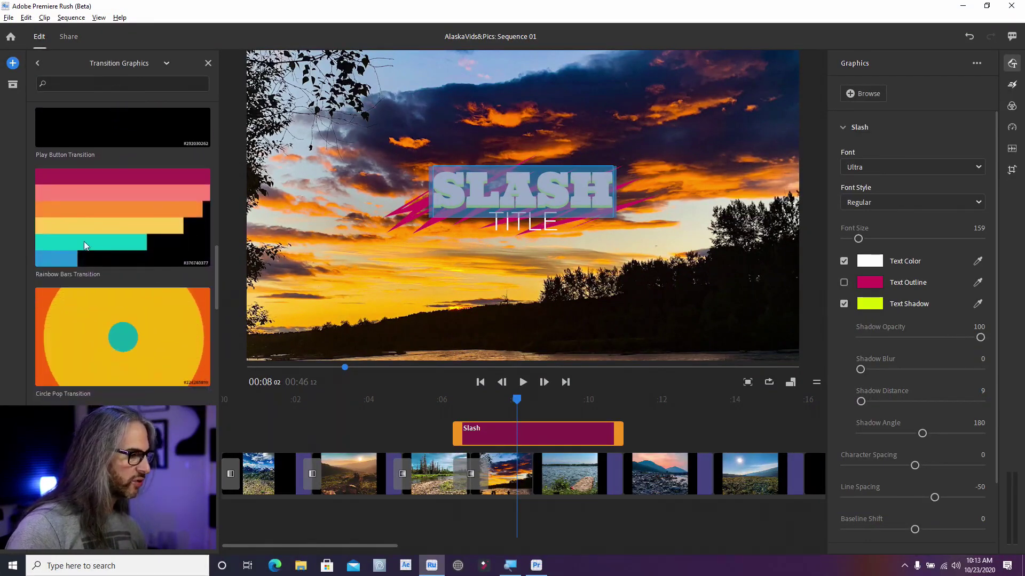
left_click_drag(77, 238, 670, 439)
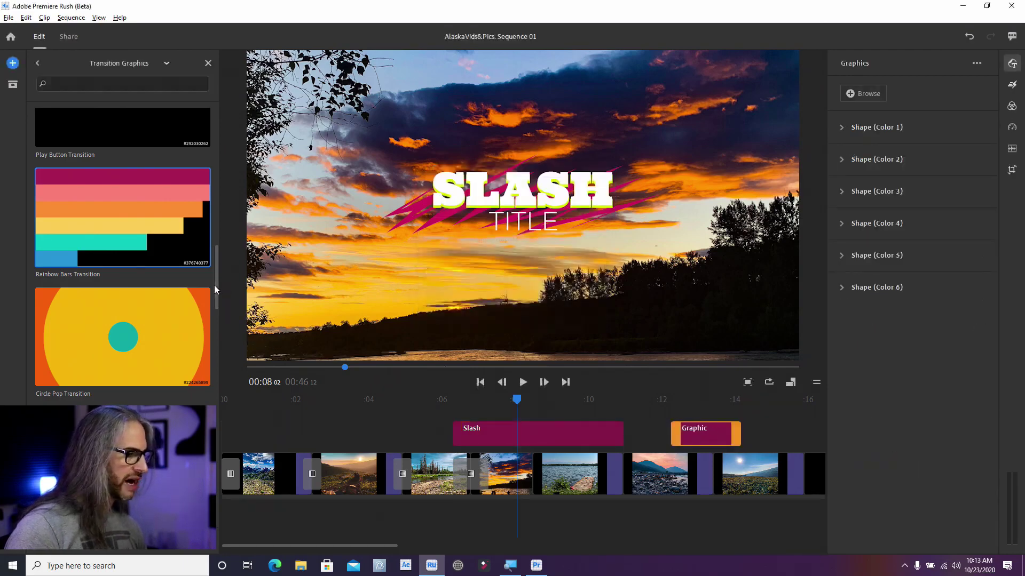
- Browse the Overlays category of graphics templates, looking through the subscribe, heart, emoji and other animated designs
left_click_drag(216, 290, 221, 94)
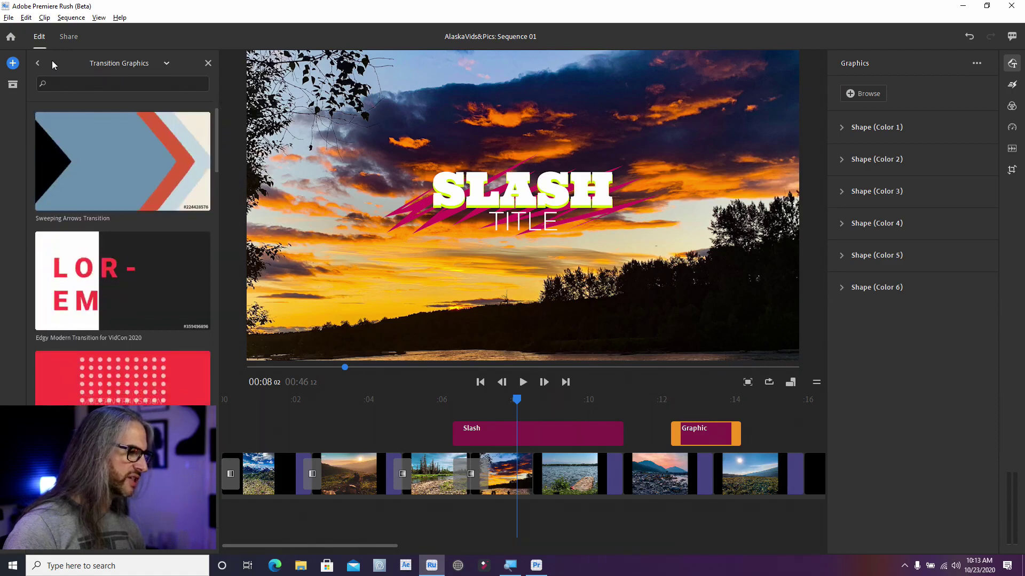
left_click(96, 63)
left_click(117, 114)
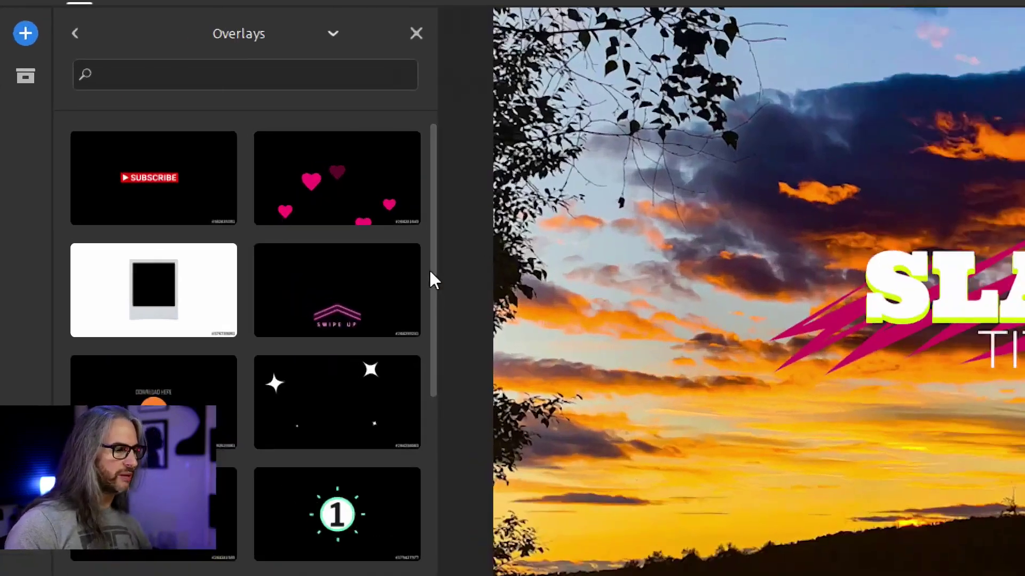
scroll(431, 273, "down", 5)
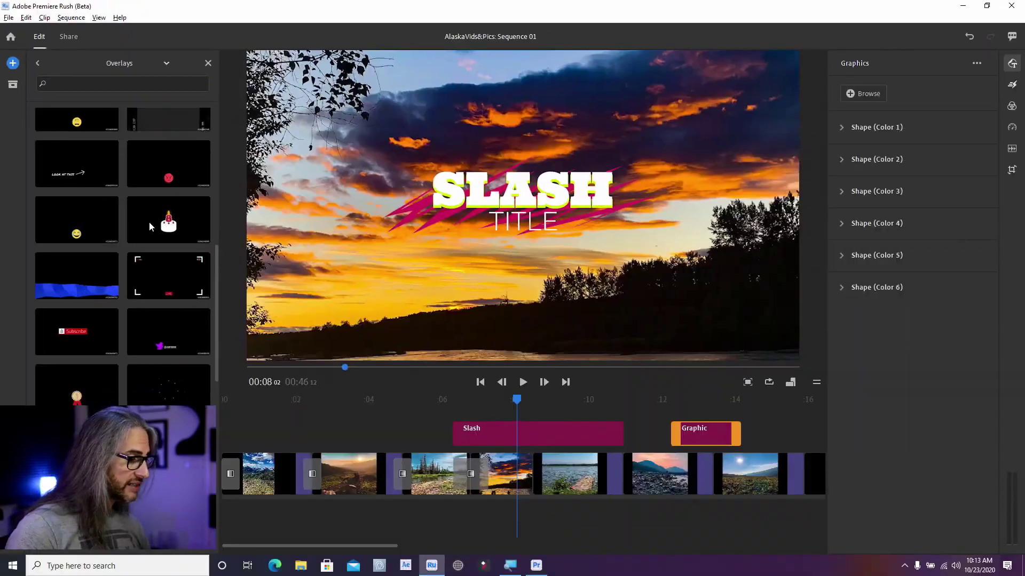
scroll(269, 373, "down", 3)
scroll(135, 238, "down", 3)
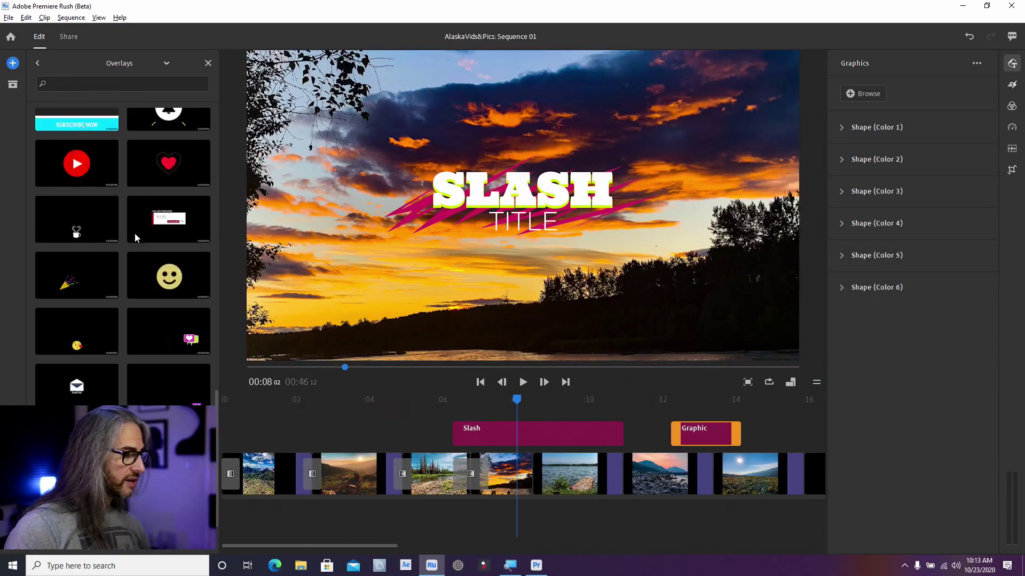
scroll(135, 238, "up", 3)
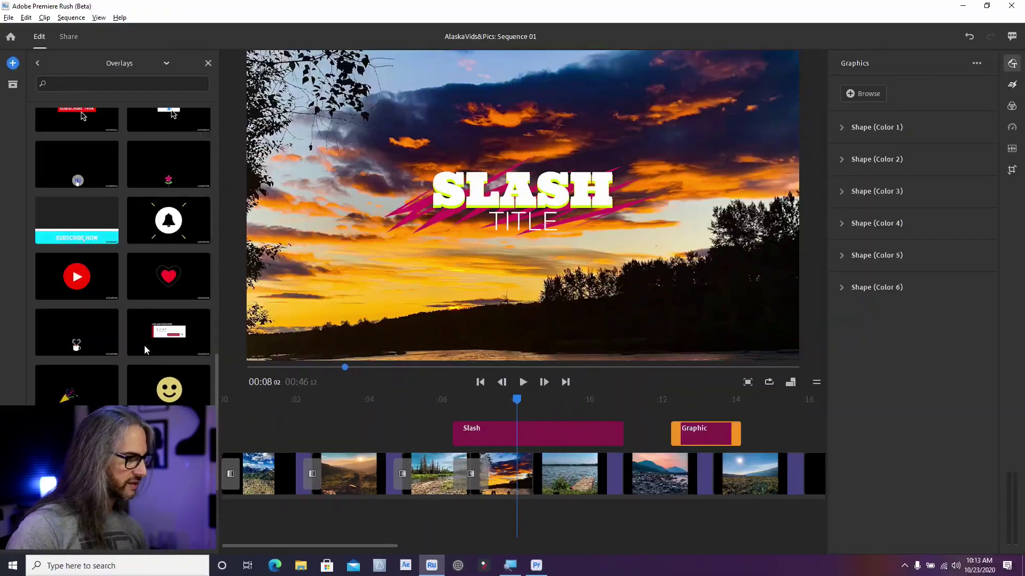
scroll(257, 145, "down", 5)
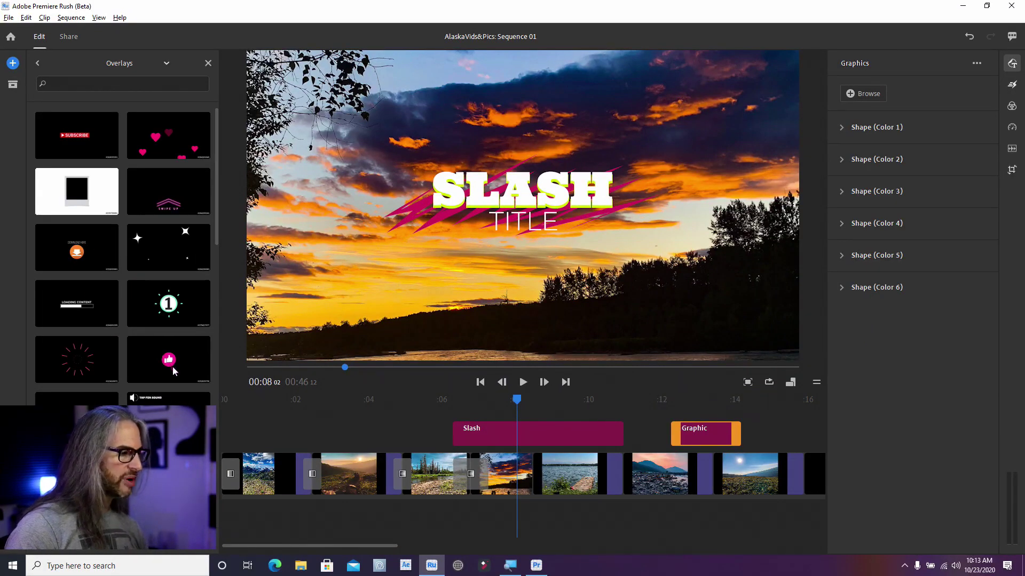
- Look through the remaining Overlays templates and the Titles category, and return to the overview of all graphics categories
scroll(172, 366, "down", 5)
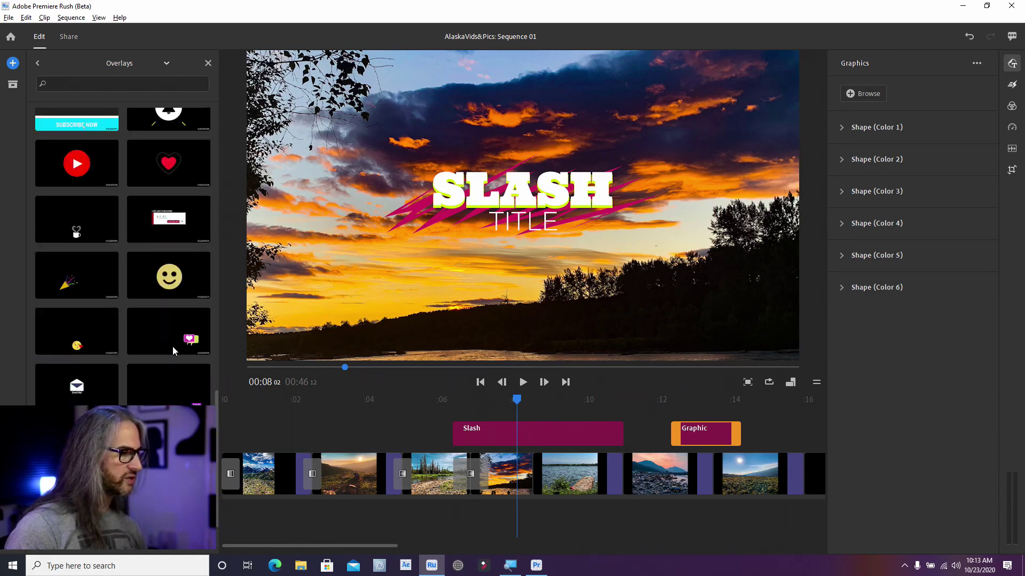
left_click(151, 63)
left_click(117, 80)
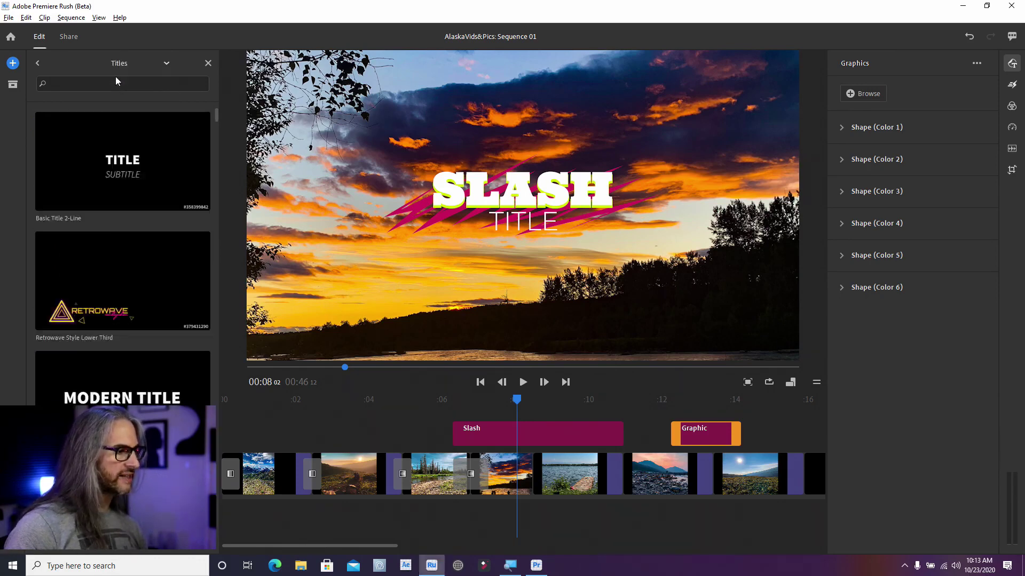
left_click(37, 64)
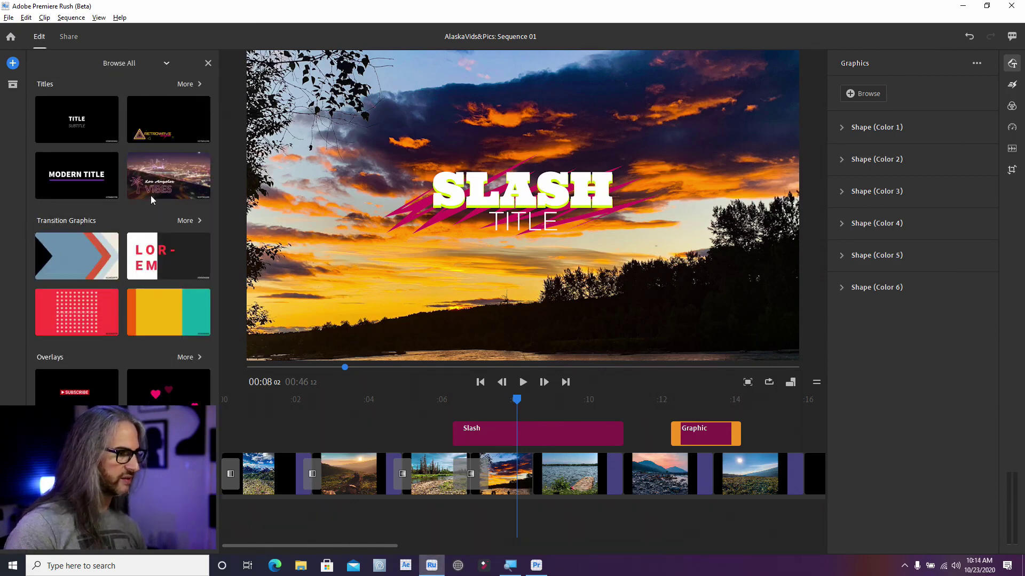
- Open the Soundtracks library, find the Hip Hop tracks and preview Hip Hop Synth Jazz with the playhead at the sequence start
left_click(9, 67)
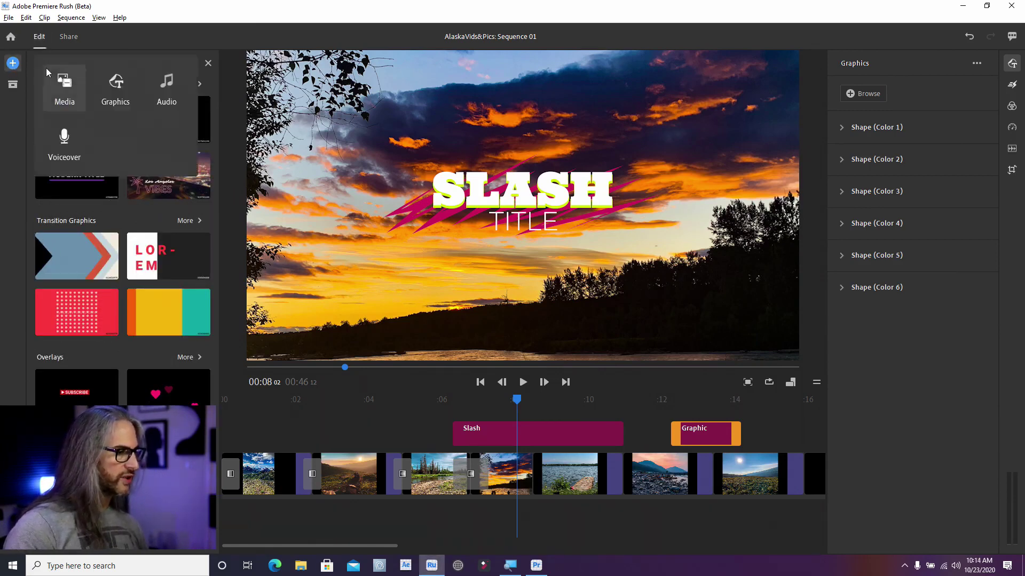
left_click(155, 79)
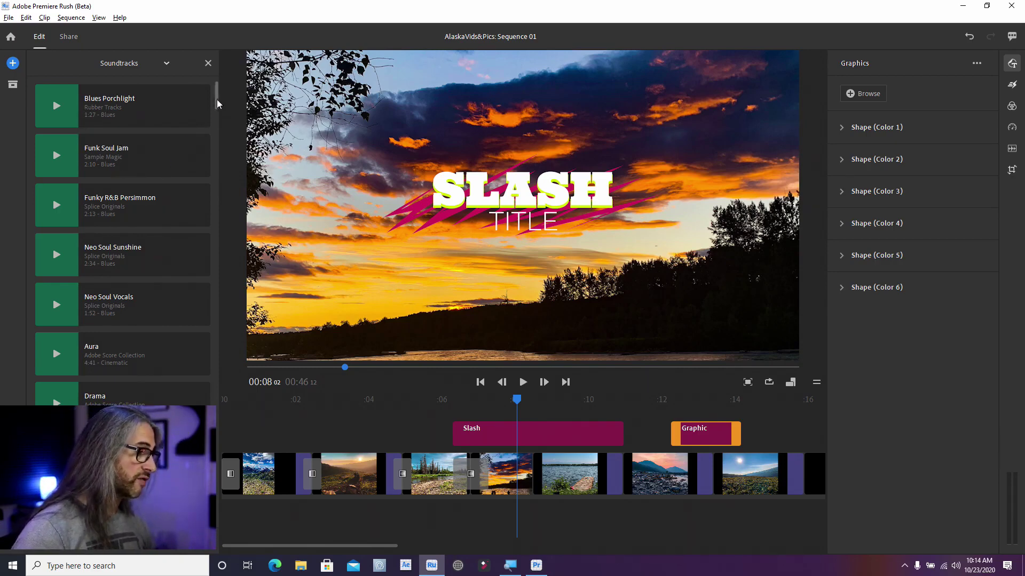
left_click_drag(216, 99, 225, 304)
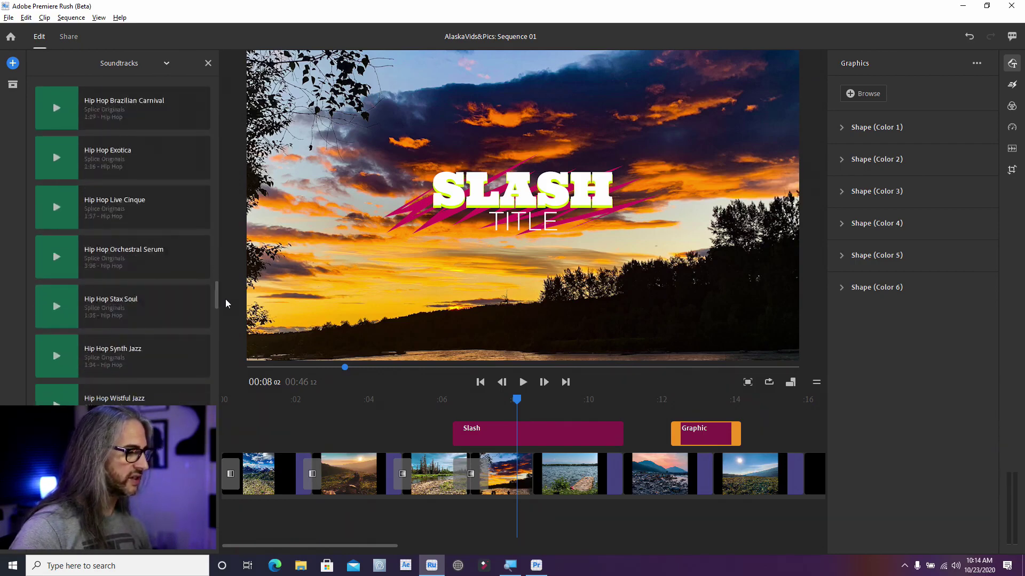
left_click_drag(516, 400, 223, 401)
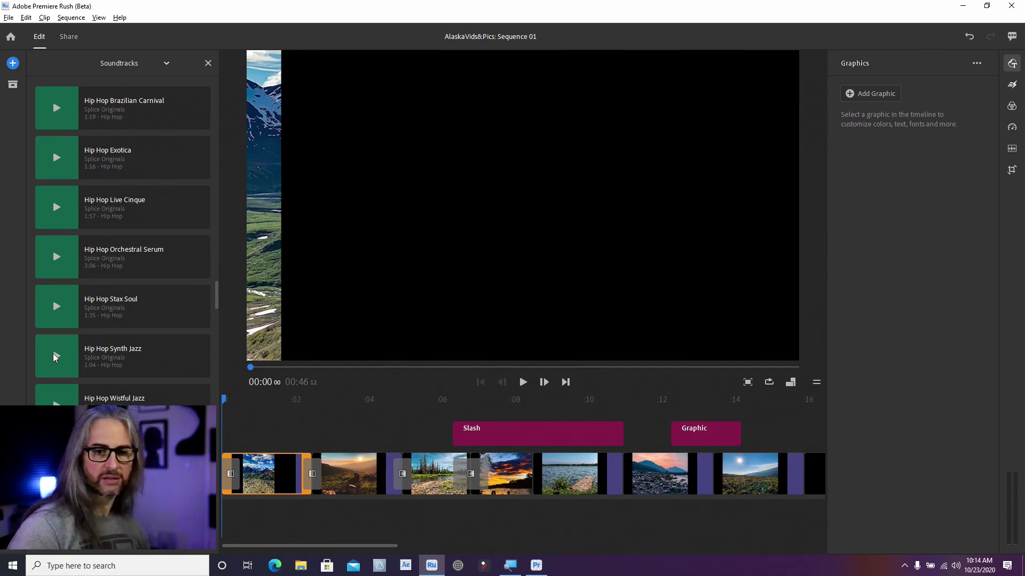
left_click(55, 356)
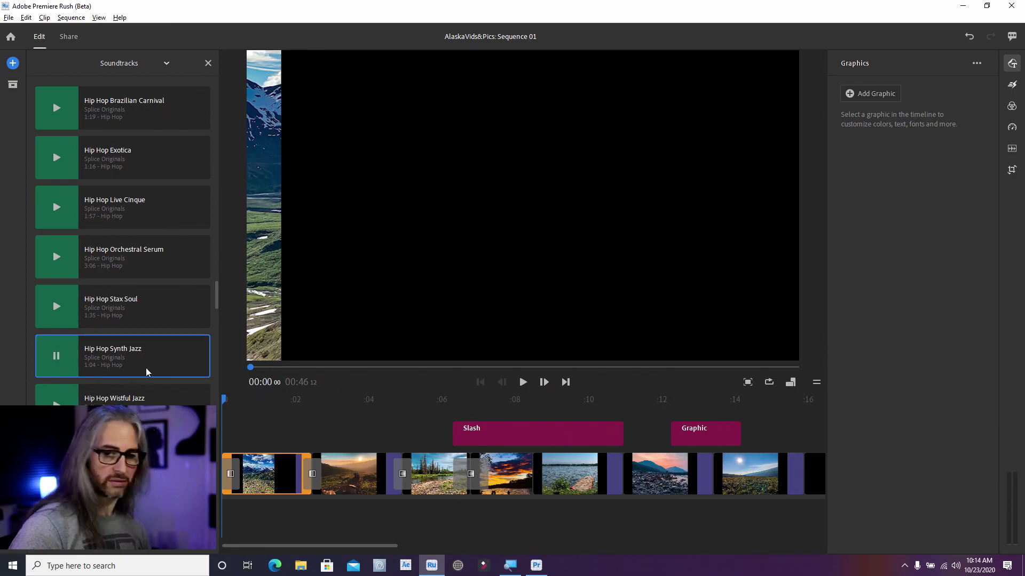
left_click(56, 356)
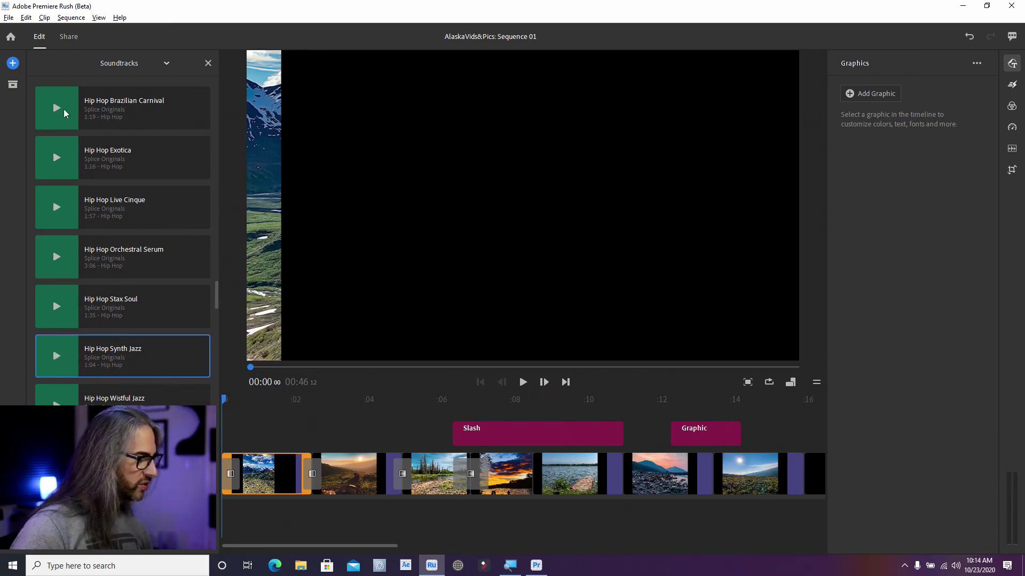
- Set the audio output in the preferences to Realtek HD Audio 2nd output (3- Realtek(R) Audio)
left_click(9, 17)
mouse_move(24, 21)
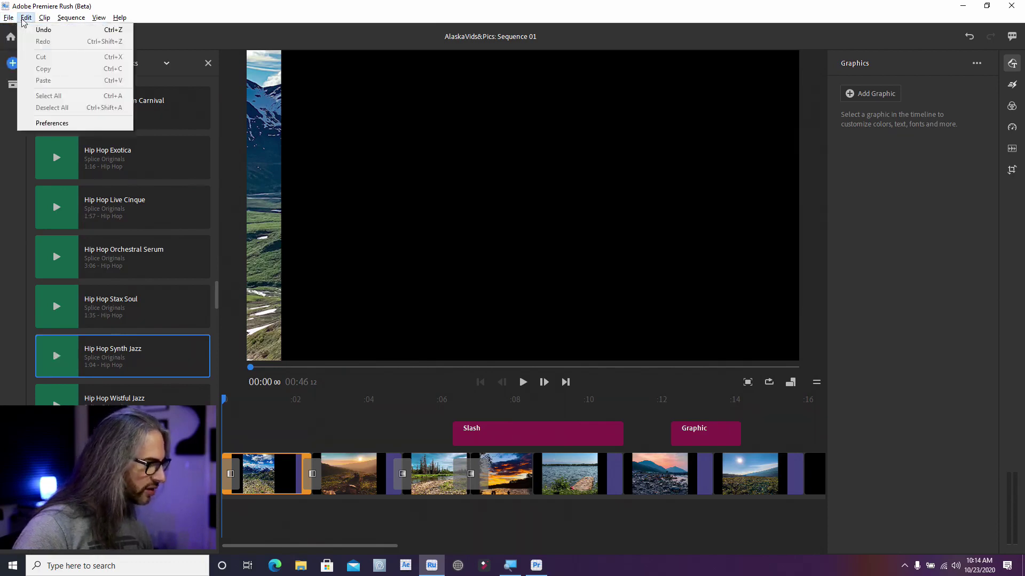
left_click(59, 123)
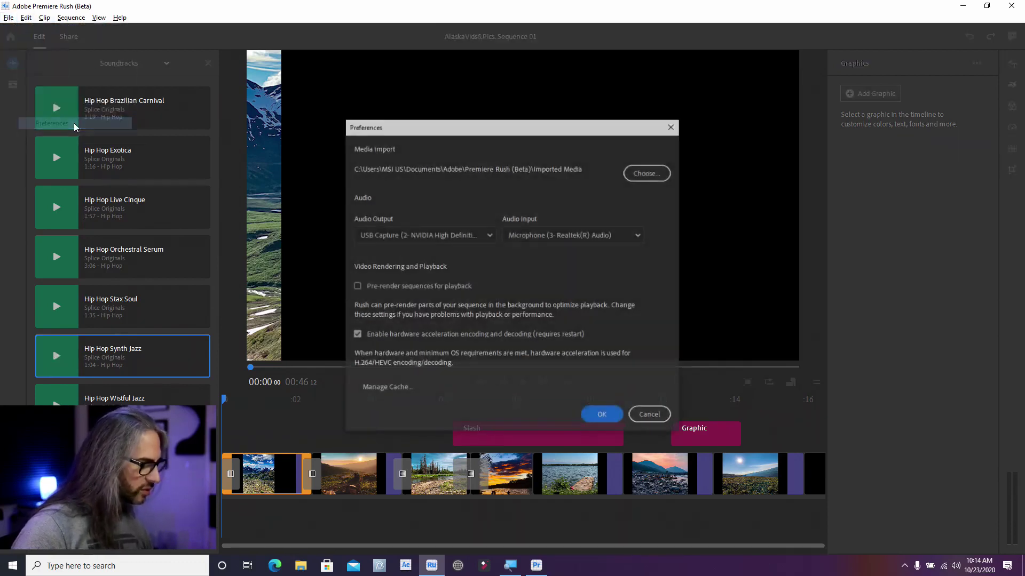
left_click(488, 236)
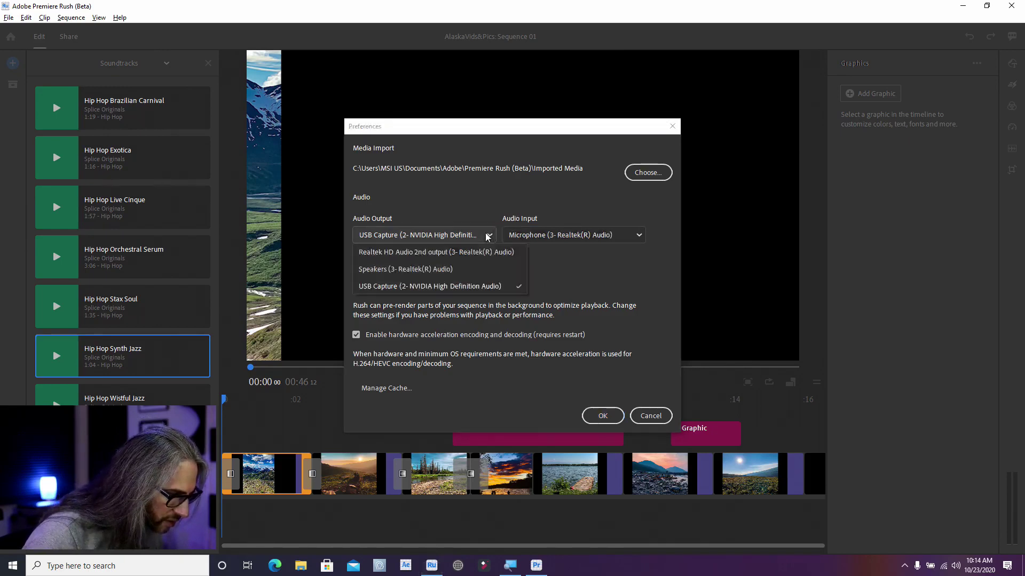
left_click(443, 251)
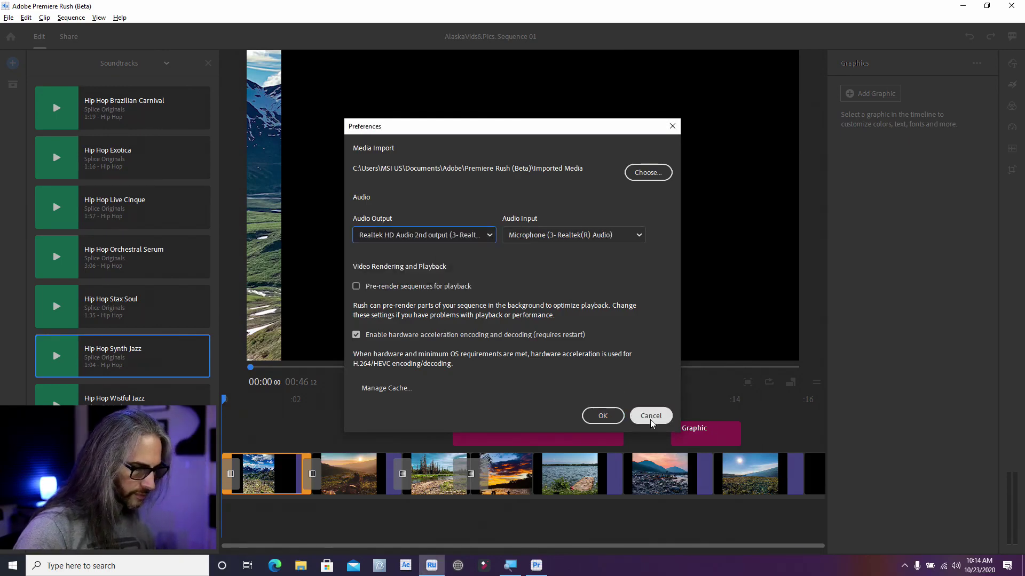
left_click(603, 416)
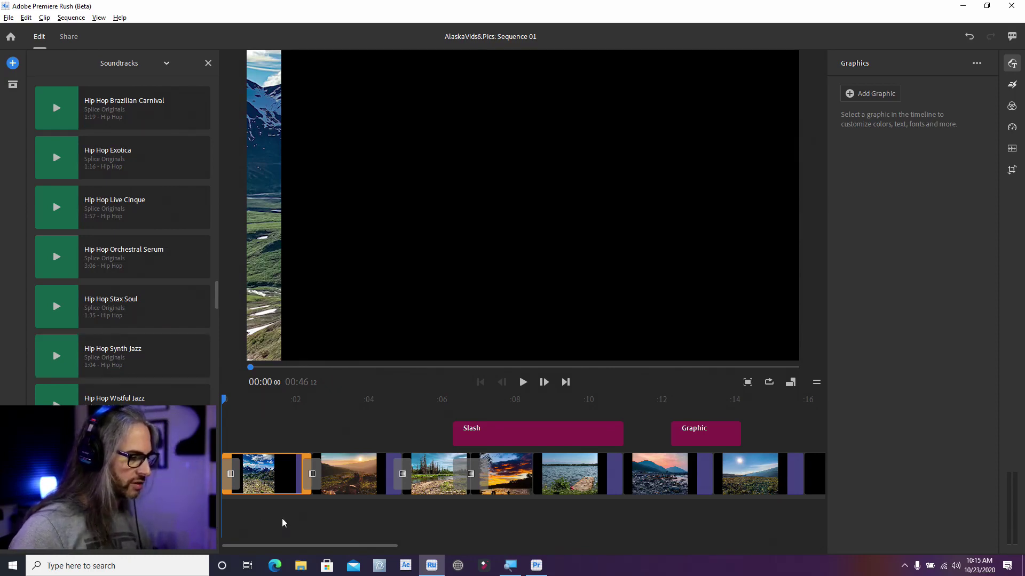
- Place the Lofi Hip Hop Raindrops soundtrack at the start of the sequence and play the sequence from the beginning
key("space")
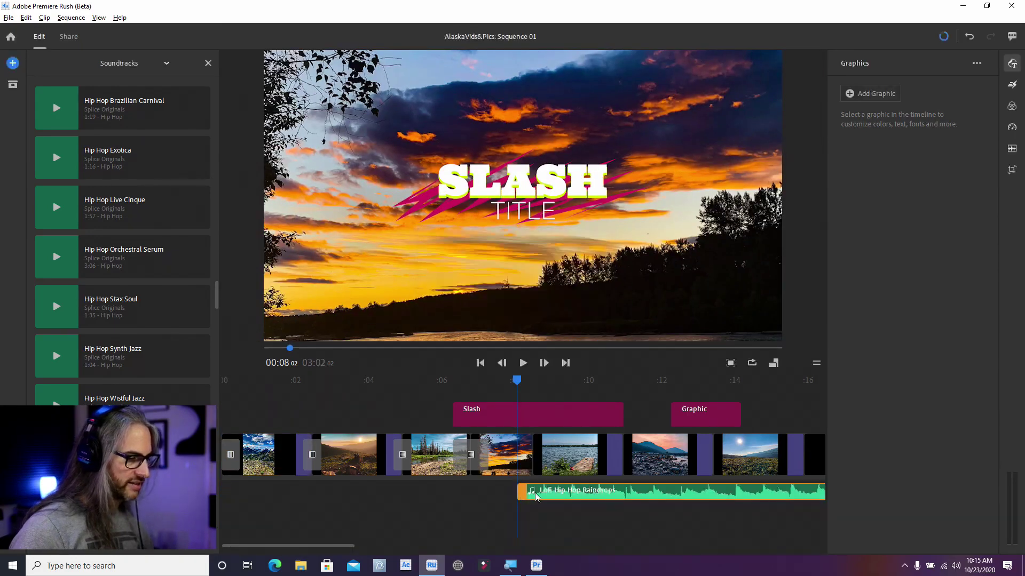
left_click_drag(536, 495, 229, 499)
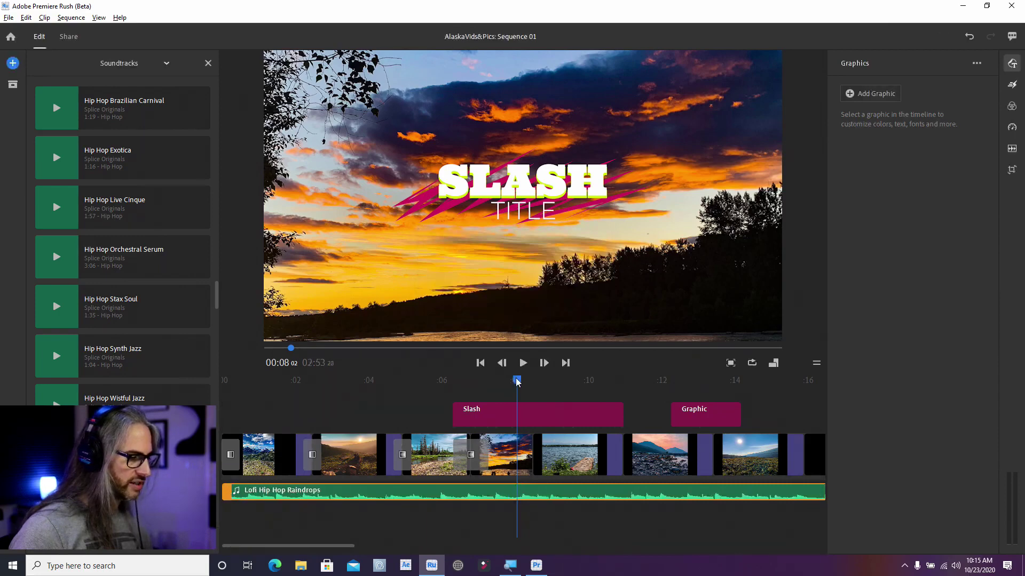
left_click_drag(516, 382, 165, 396)
key("space")
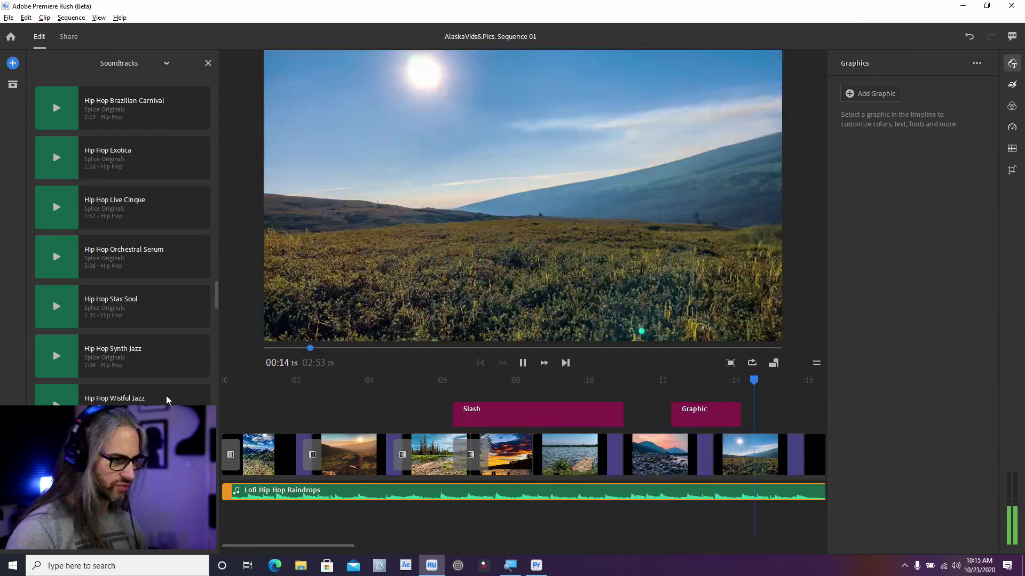
key("space")
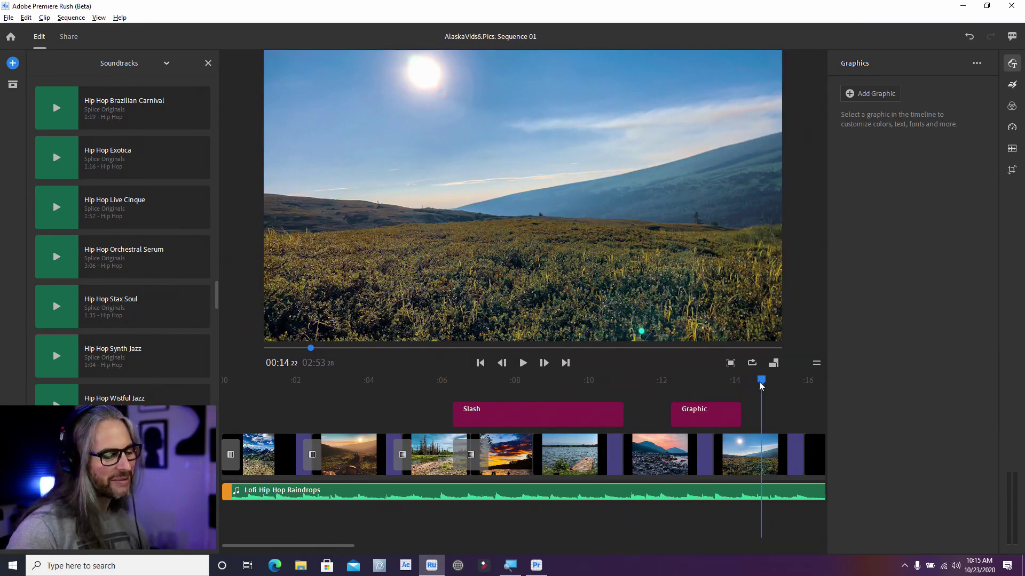
- Play the sequence backwards from the sunny meadow clip through the rainbow bars transition to the pink-sky shoreline clip
mouse_move(762, 384)
left_mouse_down()
mouse_move(708, 382)
mouse_move(675, 388)
mouse_move(751, 382)
mouse_move(656, 400)
mouse_move(755, 383)
left_mouse_up()
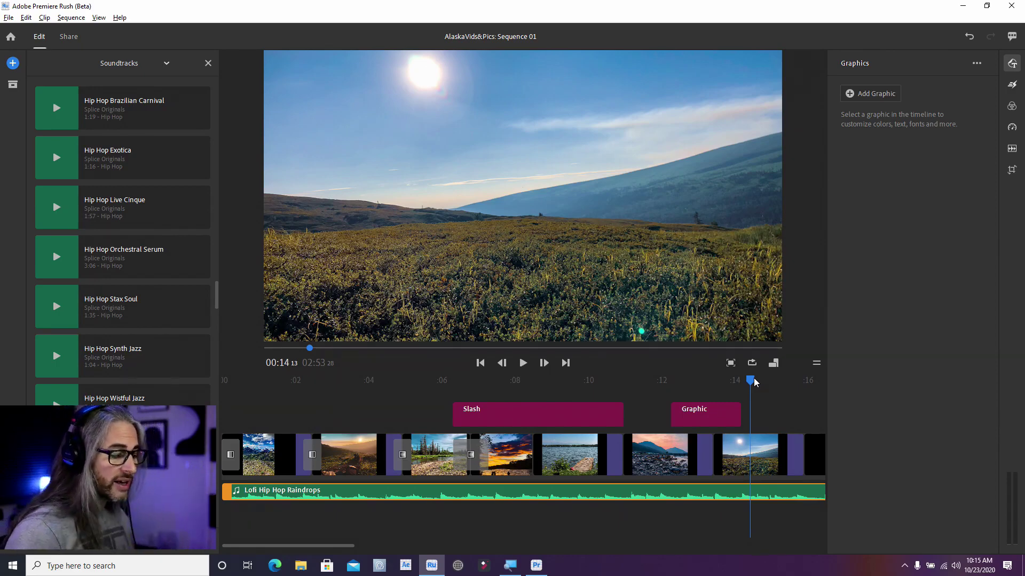
key("j")
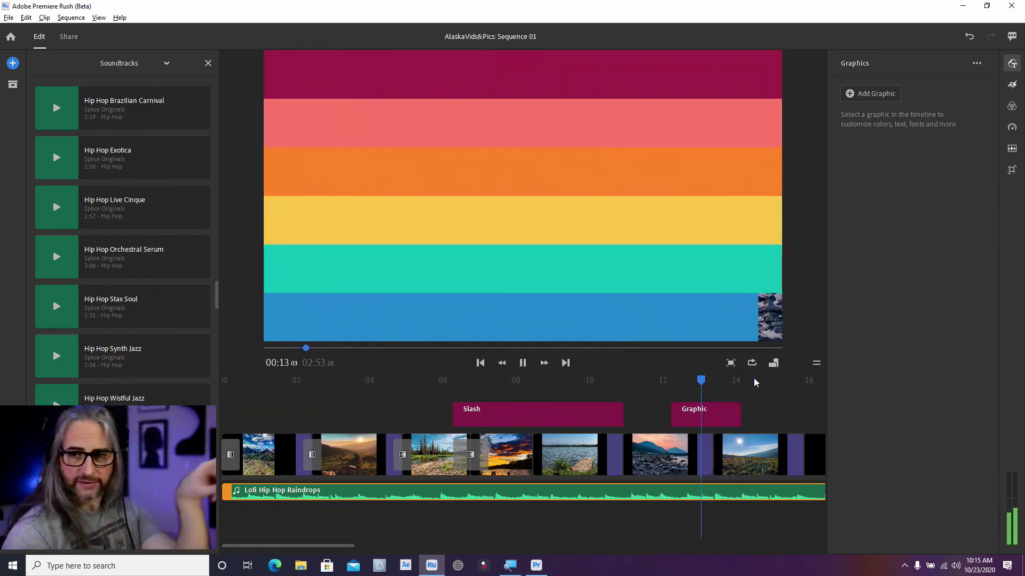
key("k")
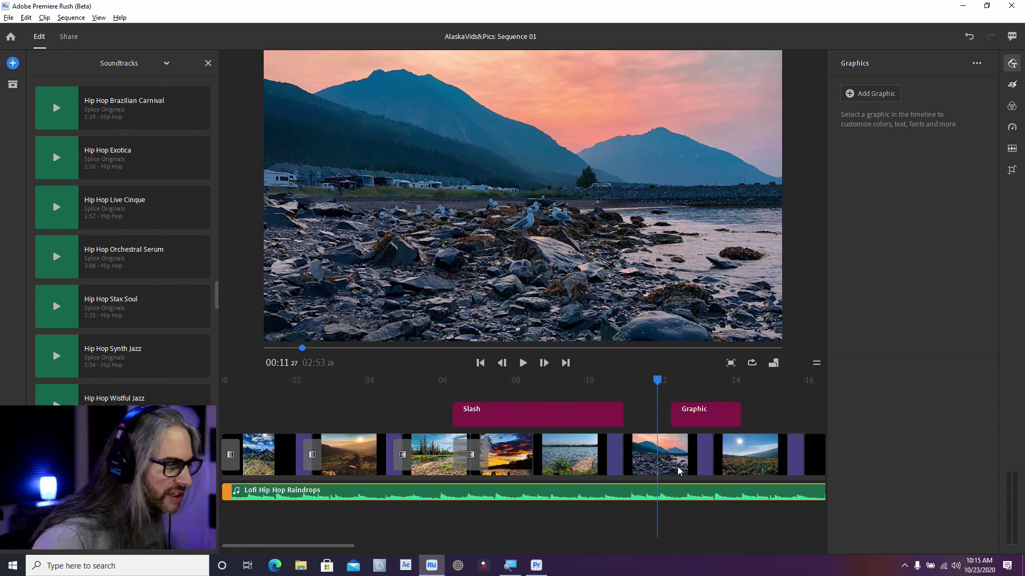
- Examine the color, outline and shadow options of the rainbow bars graphic's shapes, from Color 1 to Color 4
left_click(694, 411)
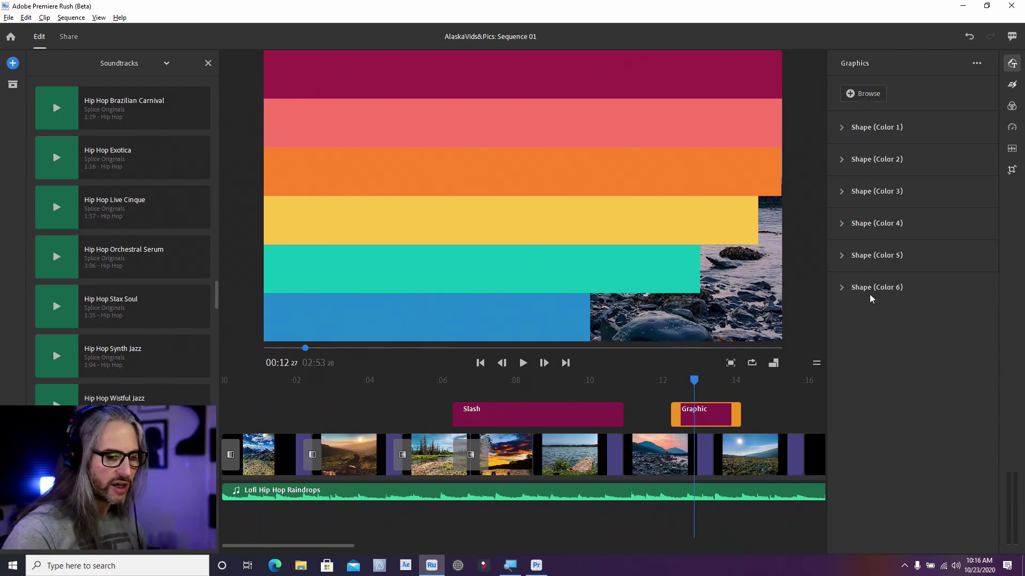
left_click(849, 127)
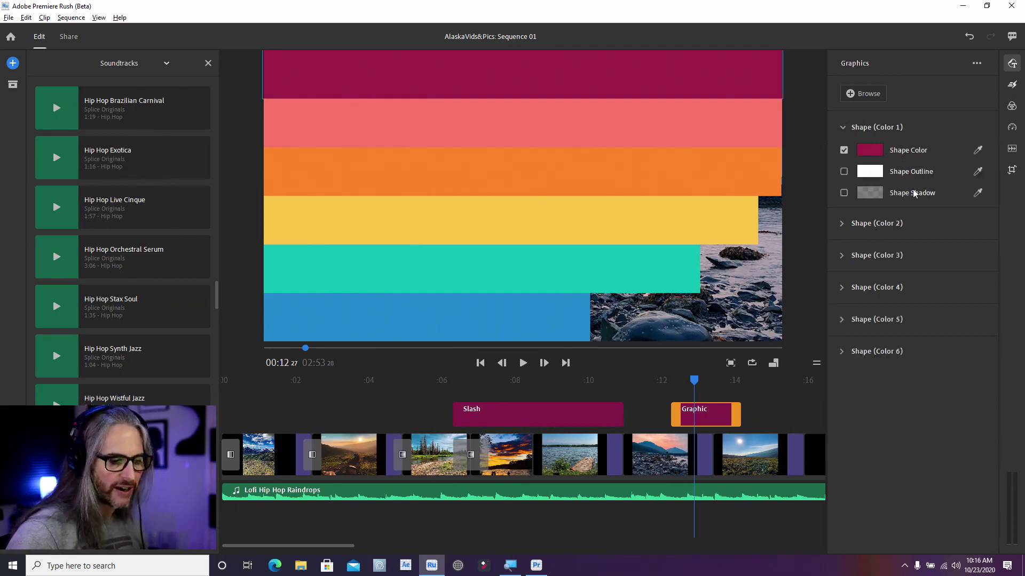
left_click(841, 223)
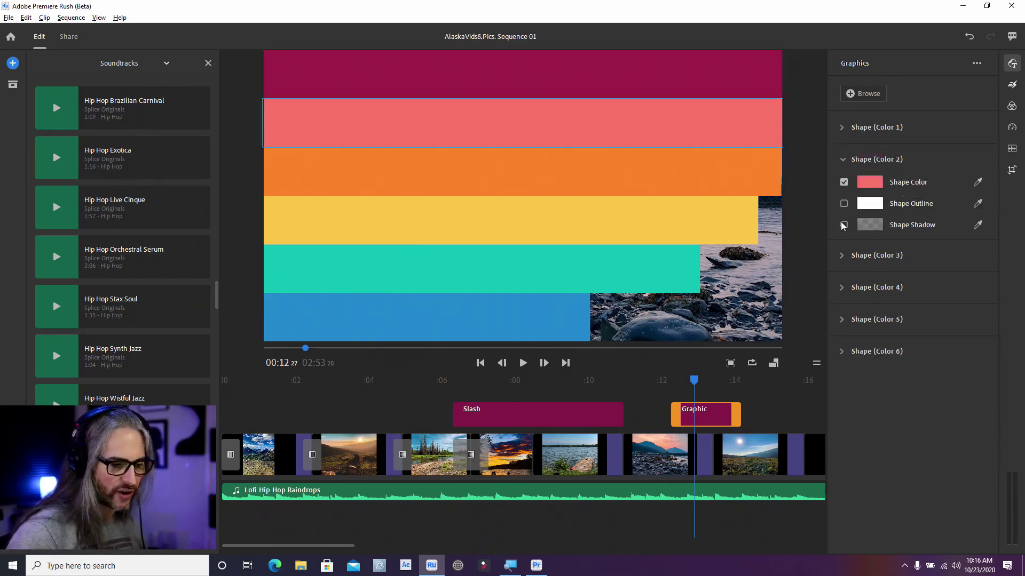
left_click(841, 257)
left_click(843, 288)
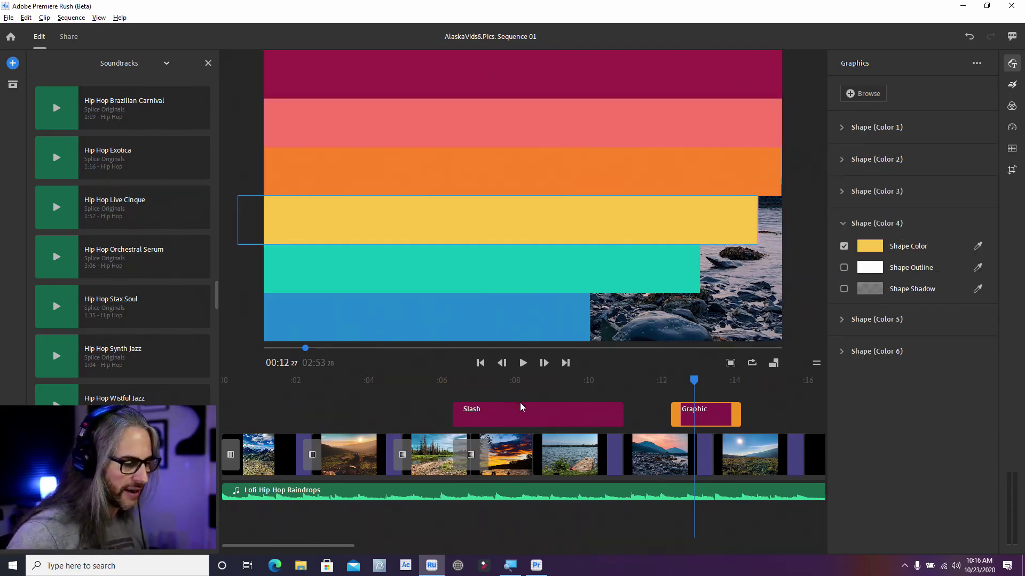
- Replace the Slash title's text over the sunset clip with the presenter's first name and its subtitle with the surname
left_click(531, 414)
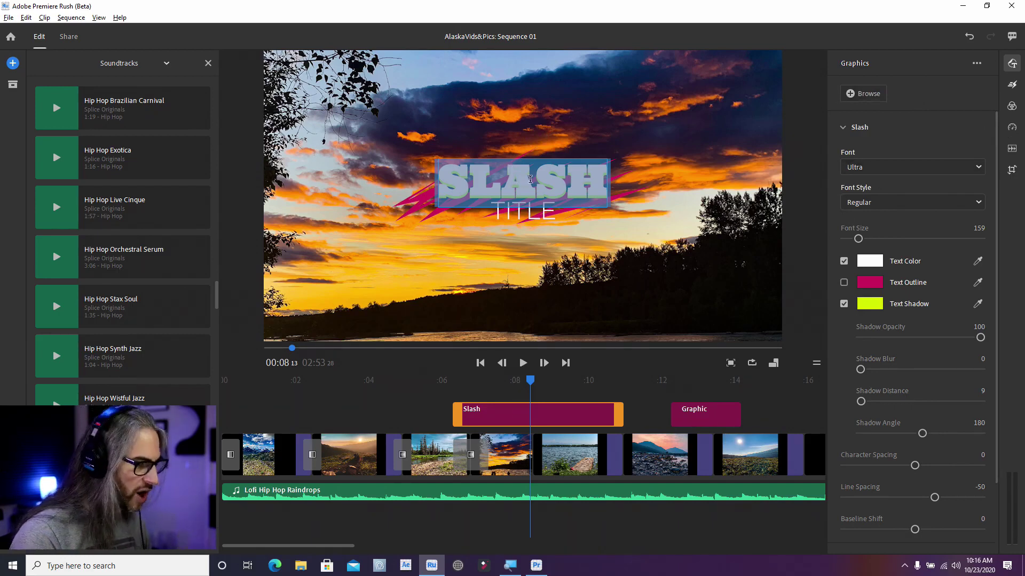
type("JASON")
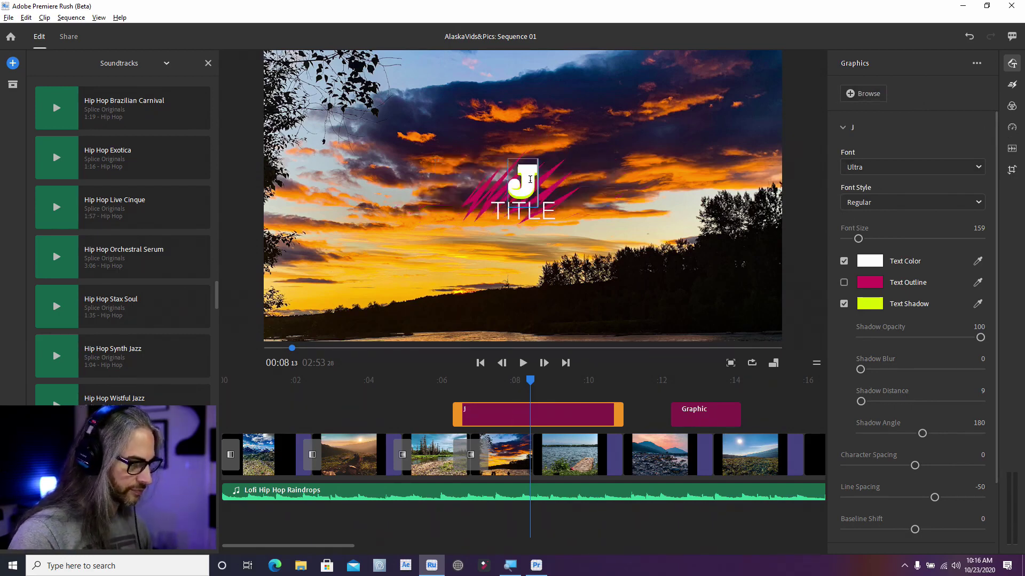
double_click(524, 214)
type("LEVI")
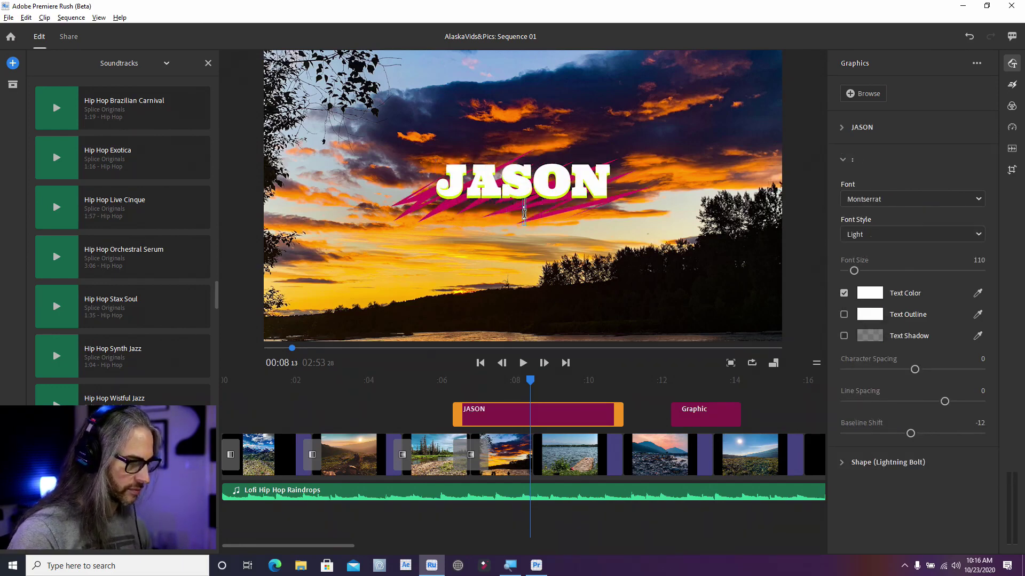
type("NE")
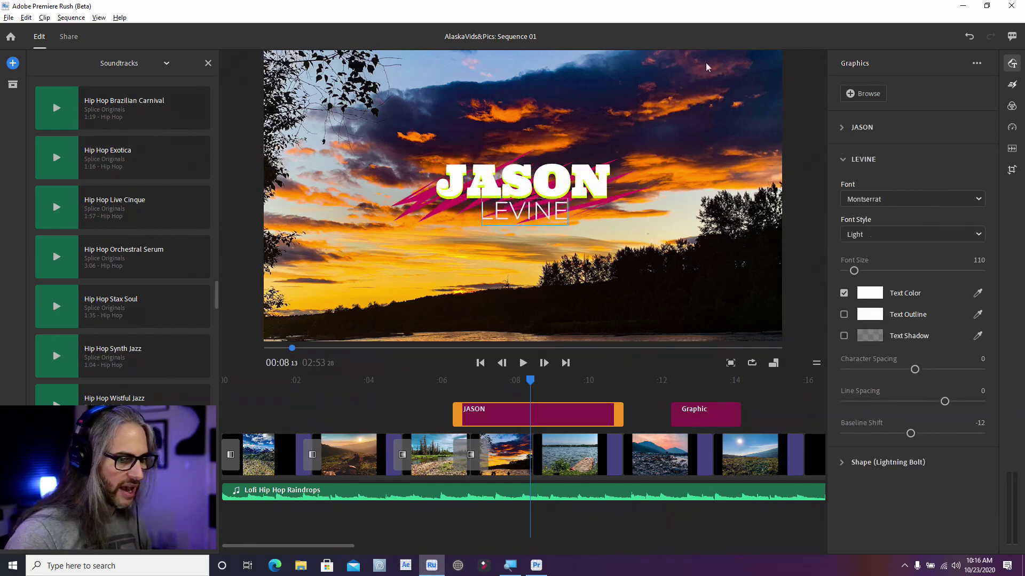
- Examine the settings of the title graphic's subtitle text and its Lightning Bolt shape
left_click(915, 174)
left_click(878, 161)
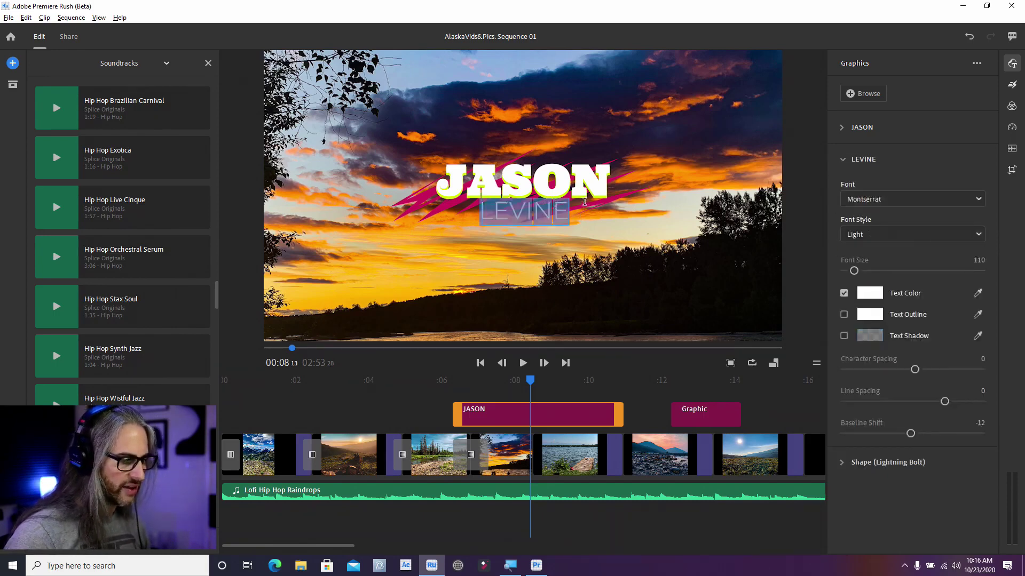
left_click(844, 470)
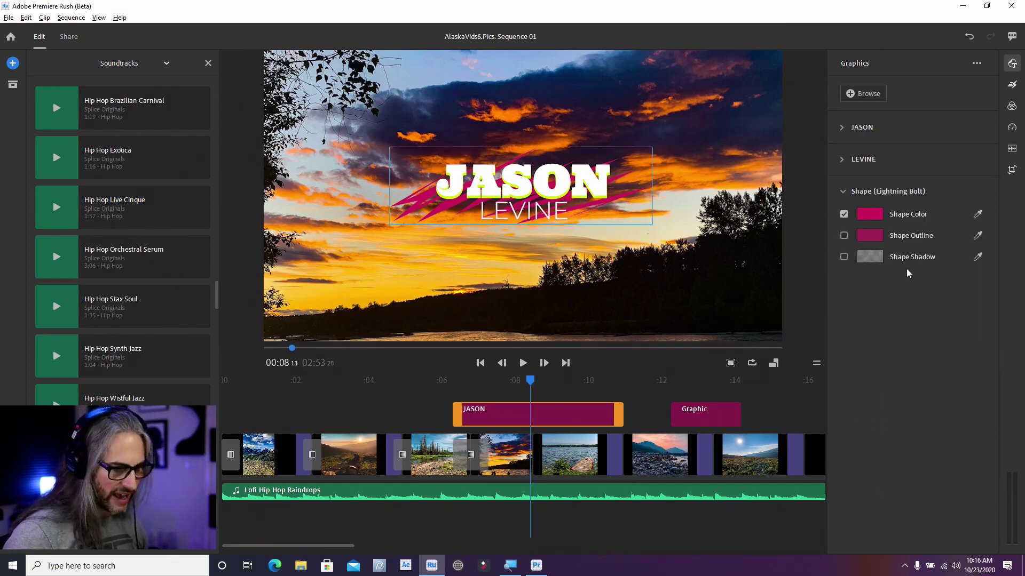
- Set the title graphic's subtitle line to a character spacing of 8 and a baseline shift of -9
left_click(842, 160)
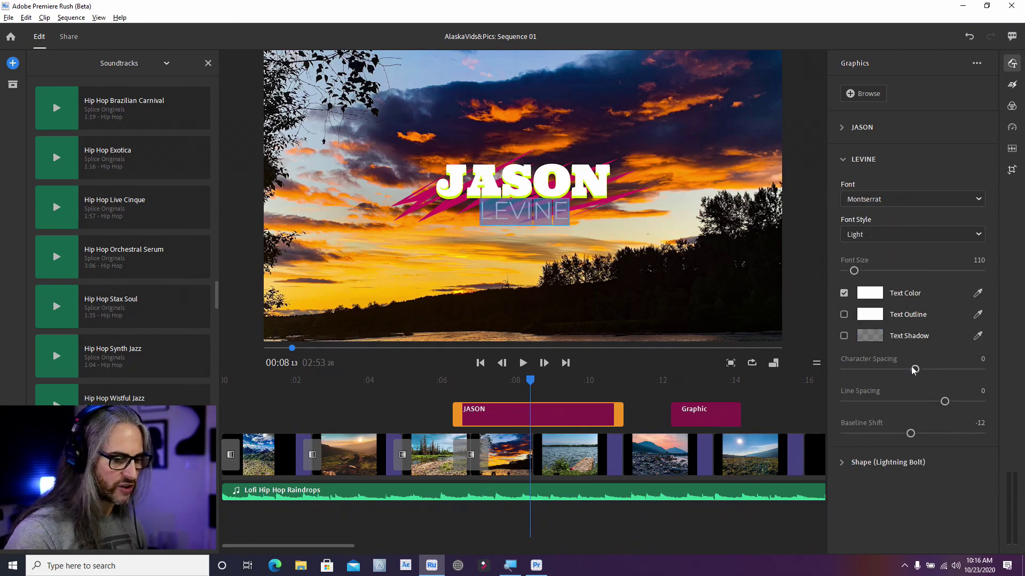
mouse_move(915, 370)
left_mouse_down()
mouse_move(934, 367)
mouse_move(905, 370)
mouse_move(915, 372)
left_mouse_up()
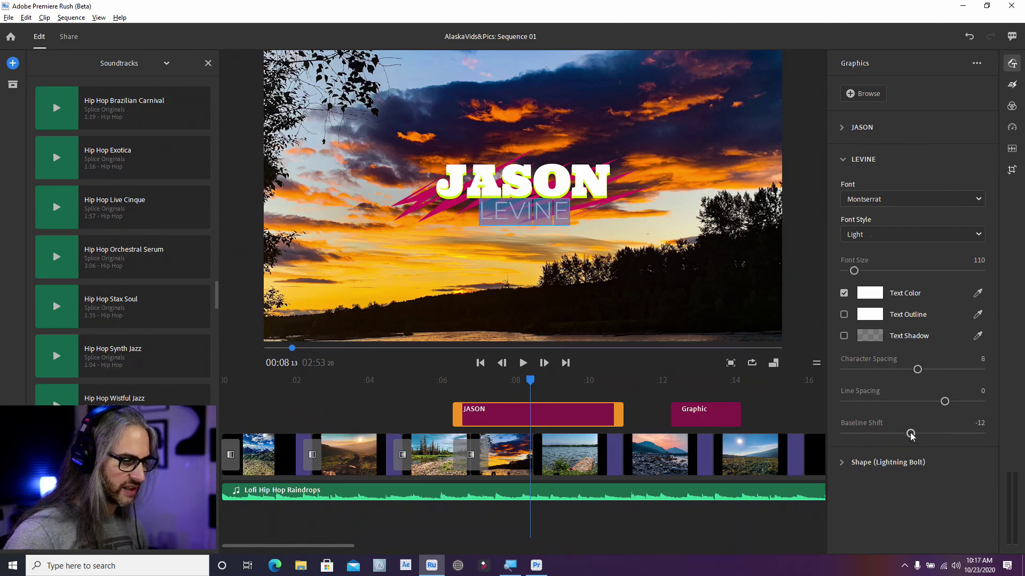
mouse_move(910, 433)
left_mouse_down()
mouse_move(865, 433)
mouse_move(910, 434)
left_mouse_up()
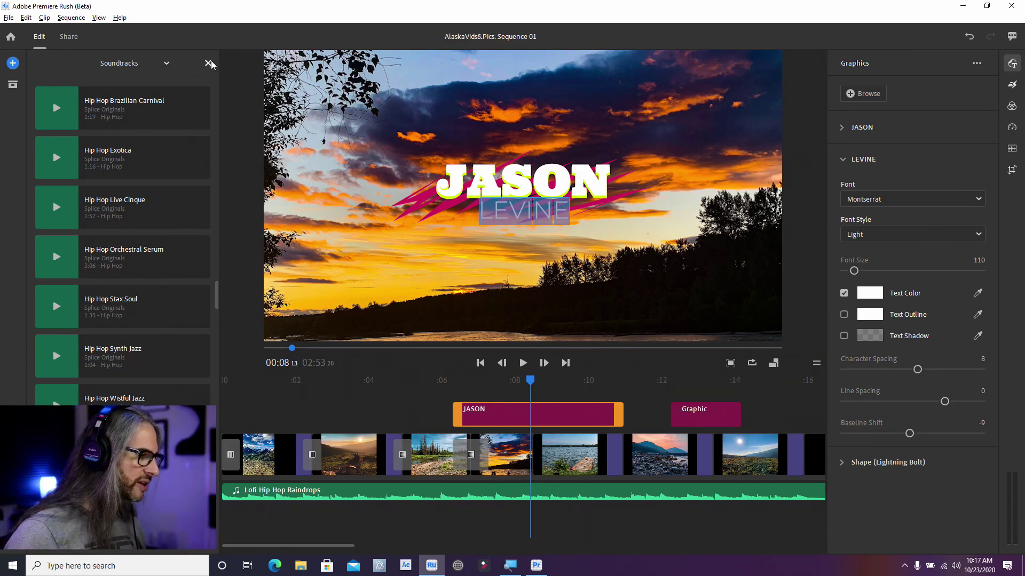
- Browse the soundtracks up to Boom Bap Neon, then show the available effects for the second clip in the sequence
scroll(53, 216, "up", 10)
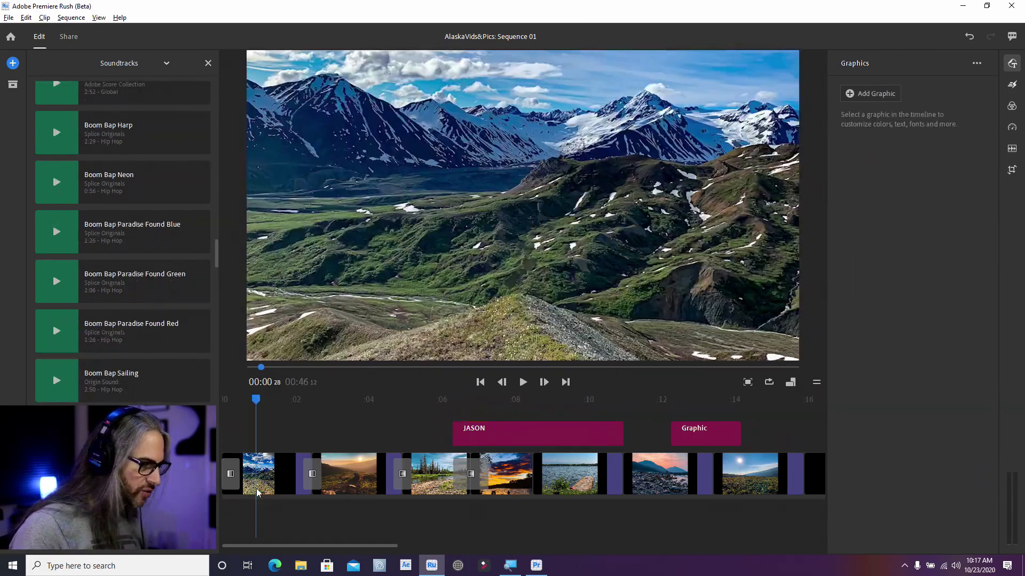
left_click(92, 193)
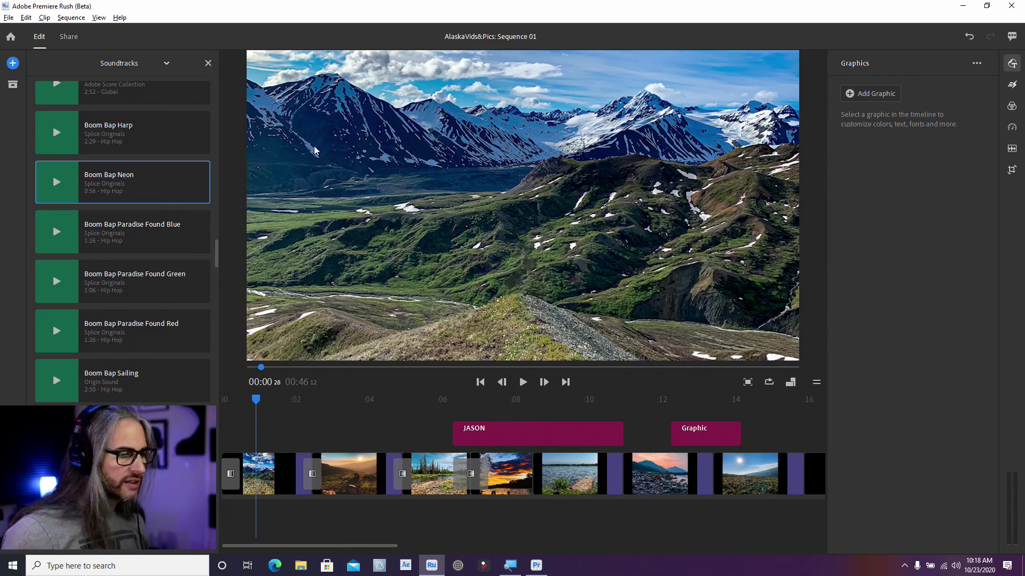
left_click(354, 467)
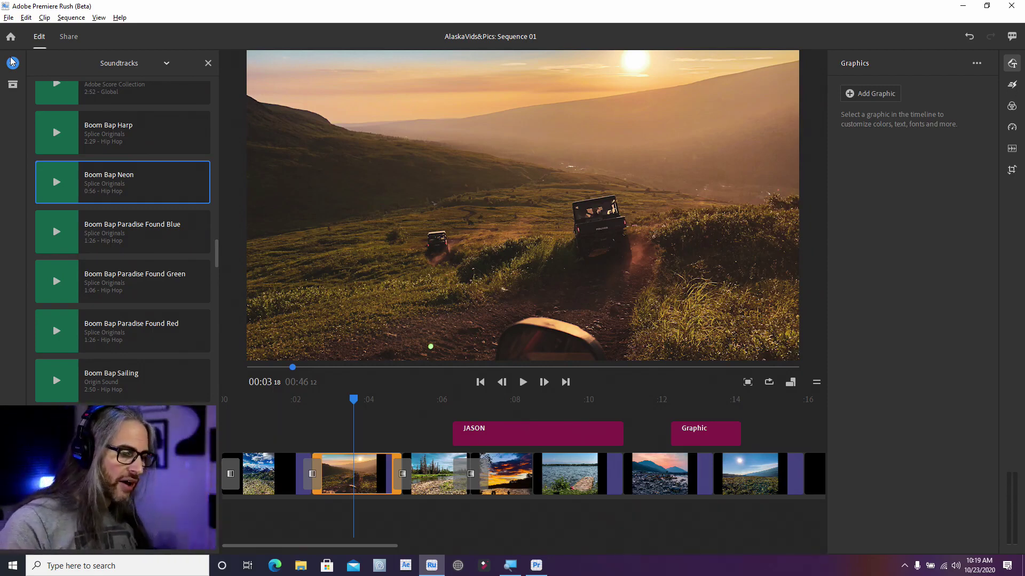
left_click(1013, 86)
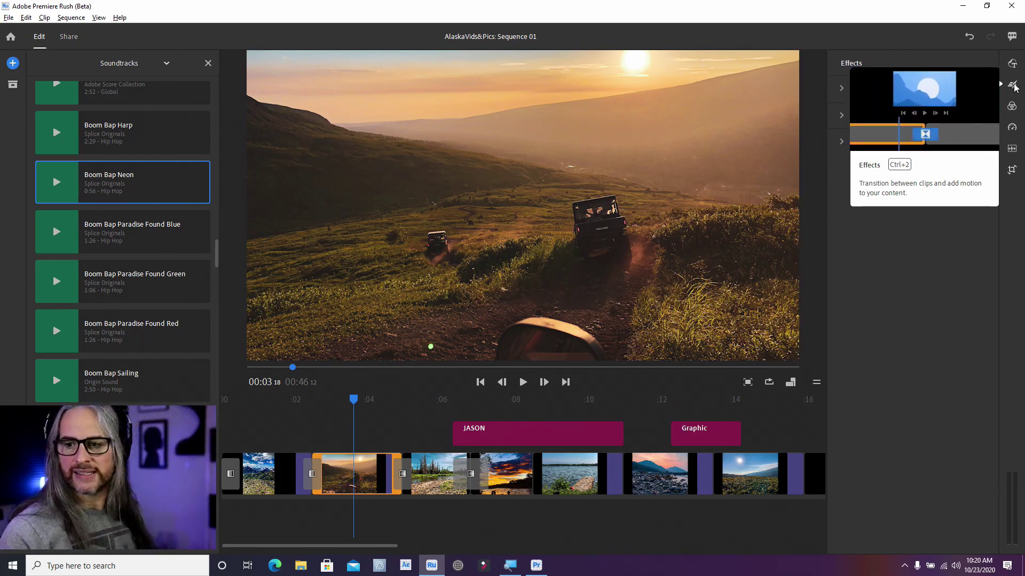
- Switch to Premiere Pro and bring up the DCC-Day1-720p sequence in the timeline
key("alt+Tab")
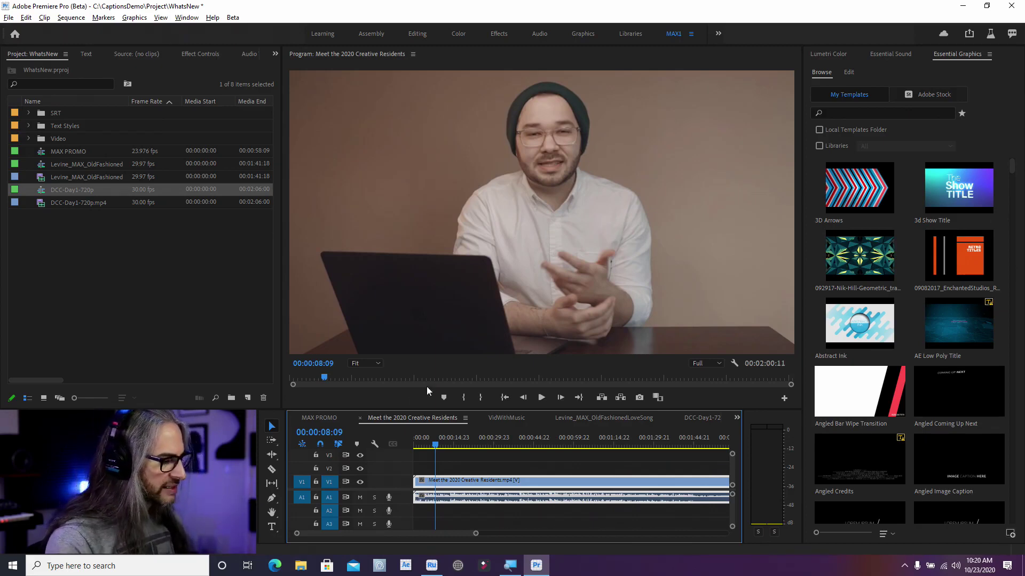
left_click(503, 421)
left_click(586, 420)
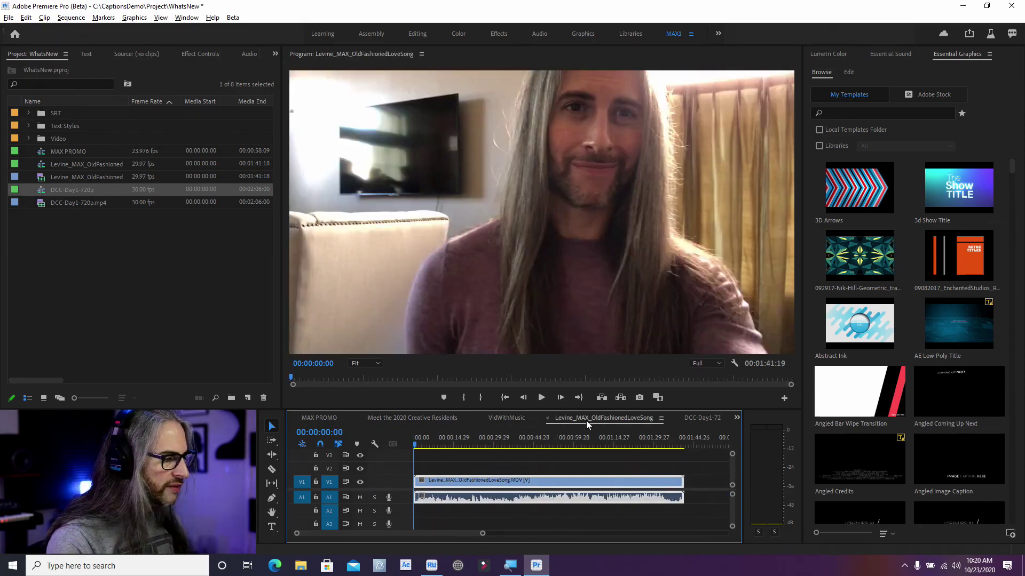
left_click(693, 418)
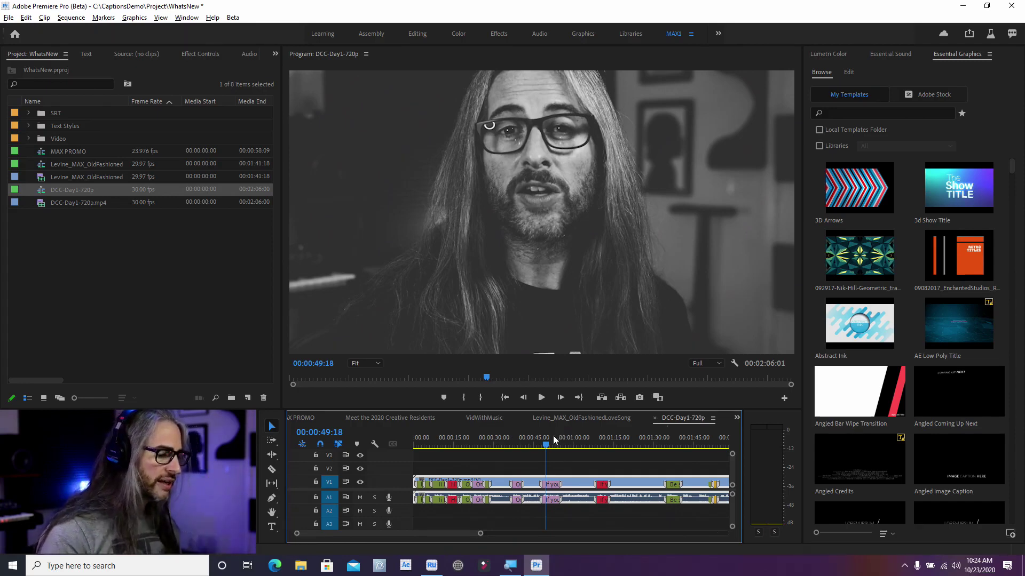
- Play the opening of the sequence from its start and enlarge the Audio 1 track to show its waveform
left_click_drag(544, 448, 420, 431)
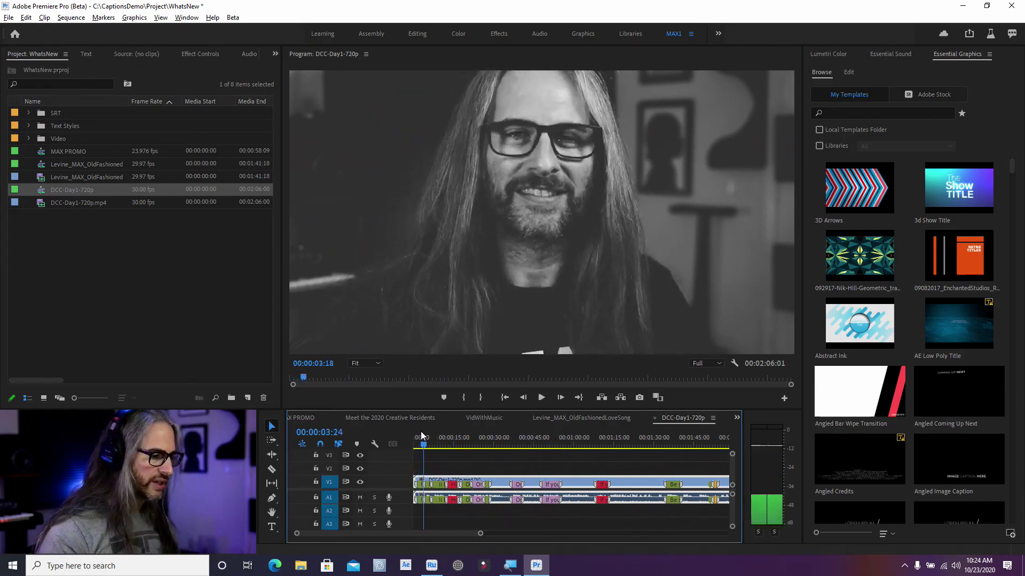
key("equal")
key("minus")
key("minus")
key("minus")
key("minus")
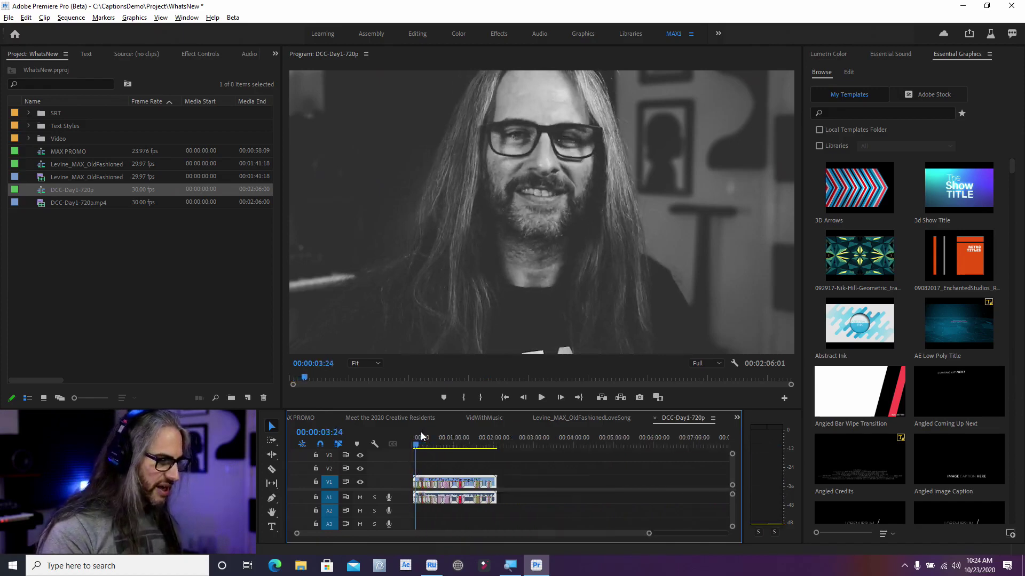
left_click_drag(444, 441, 400, 443)
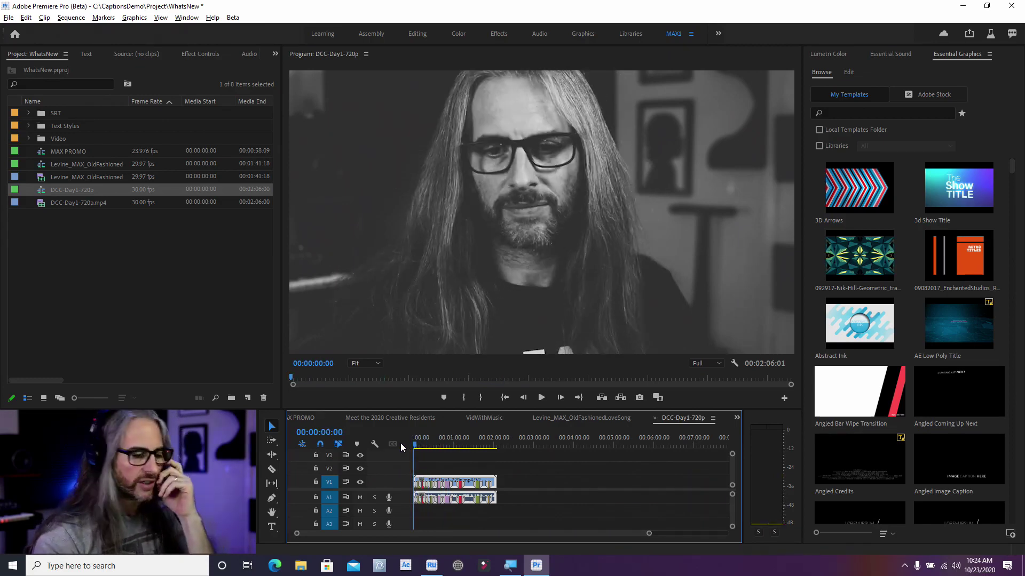
key("backslash")
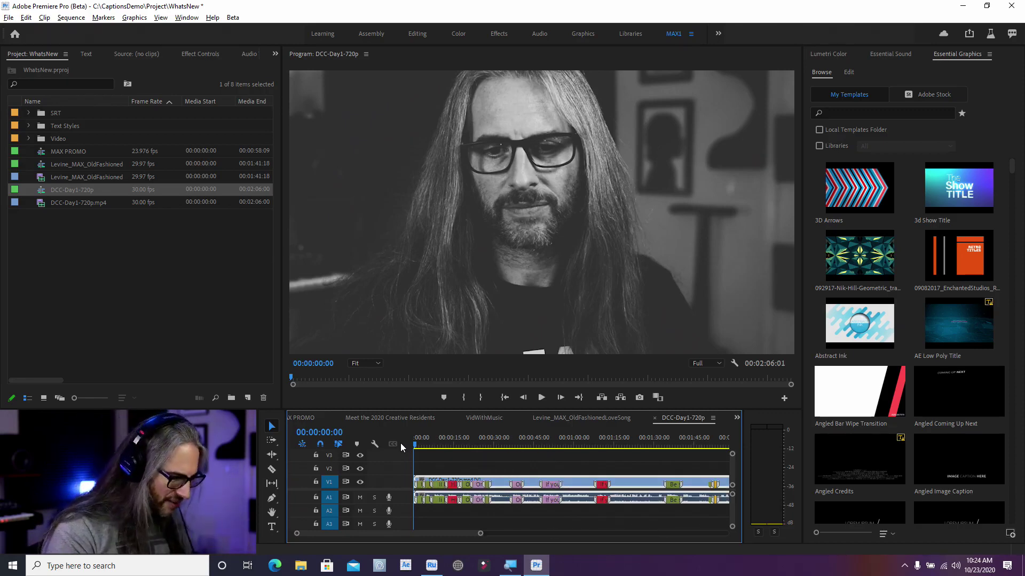
key("space")
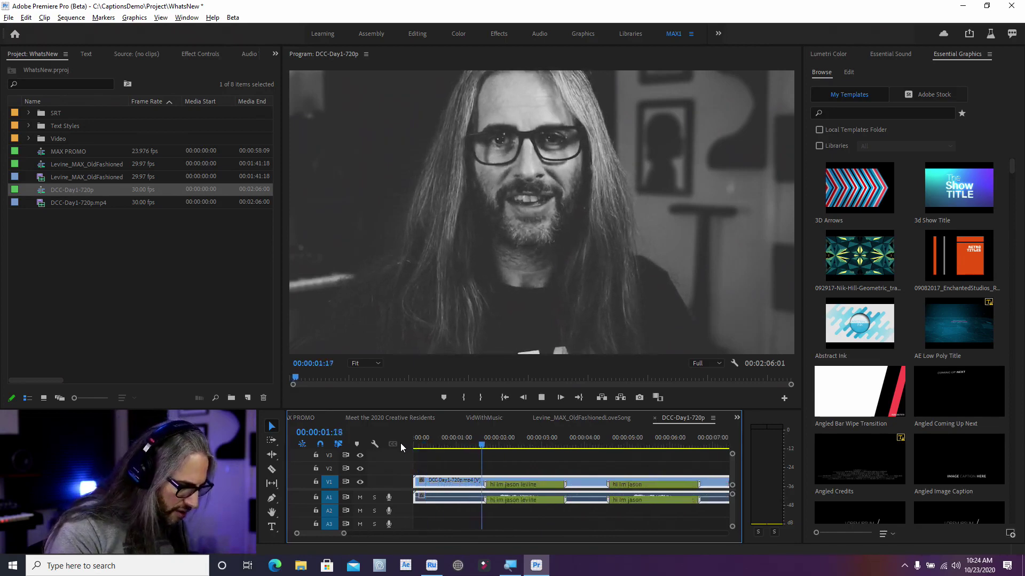
key("=")
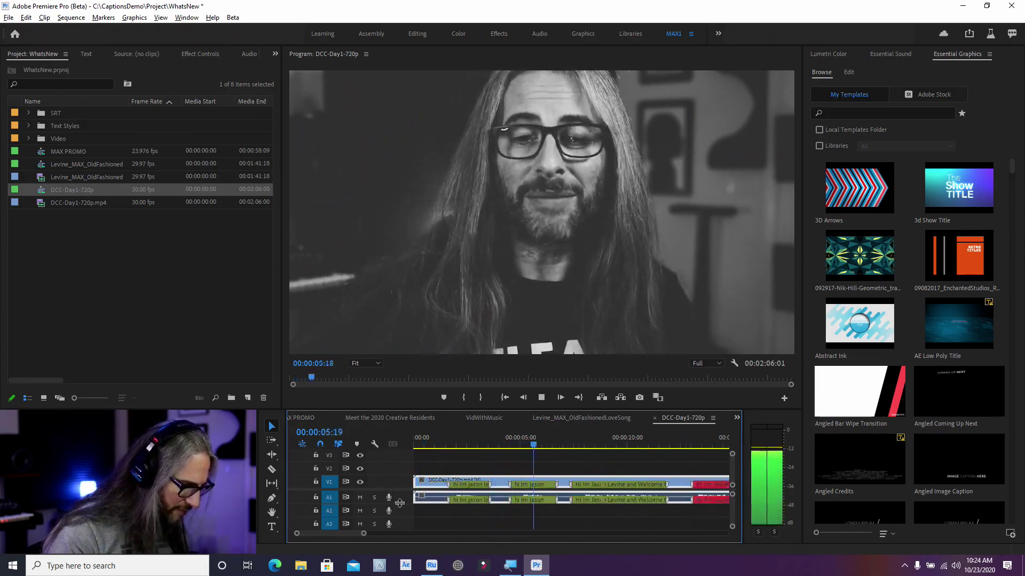
left_click_drag(398, 503, 399, 543)
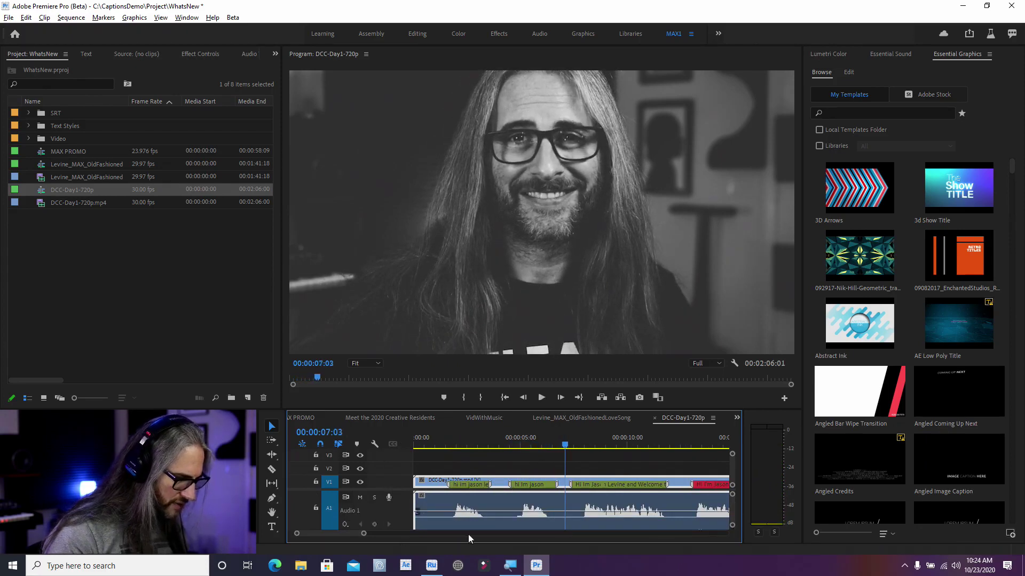
- Ripple trim about 7.5 seconds off the start of the clip, up to the third greeting take
key("c")
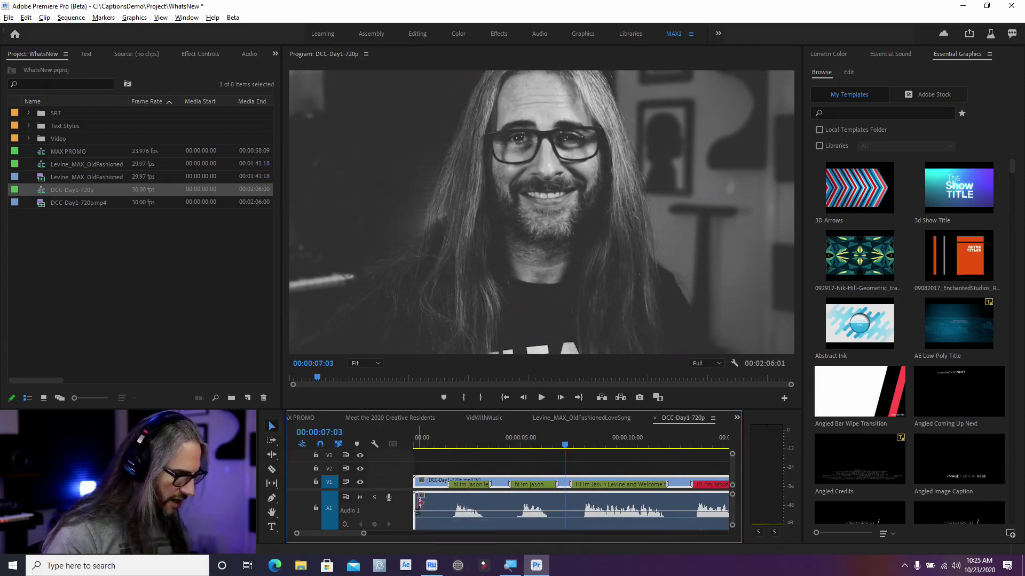
key("super")
key("super")
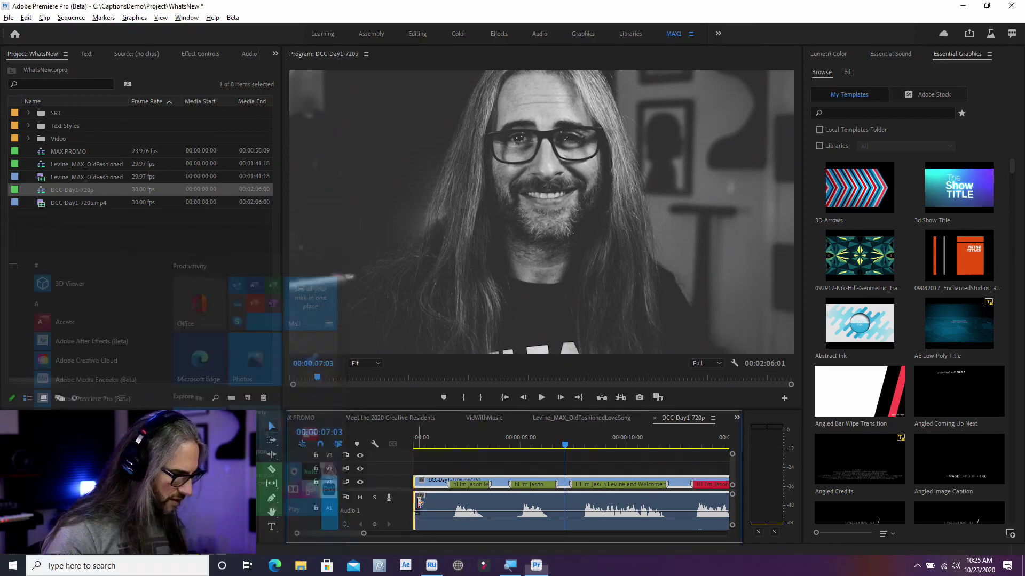
left_click_drag(420, 501, 581, 503)
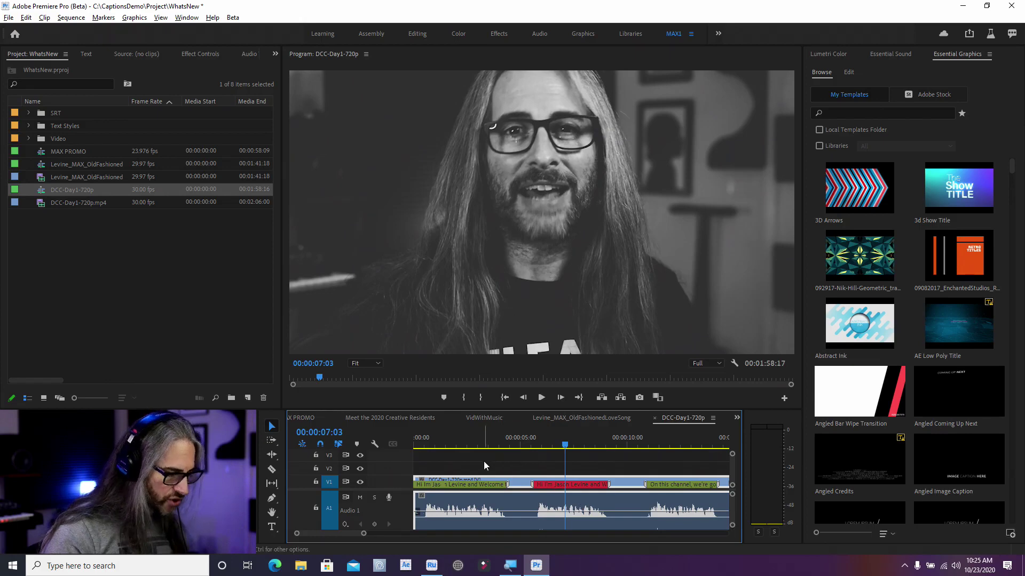
- Cut the clip at 00:00:10:08 and ripple delete the first "On this channel" take
key("minus")
key("minus")
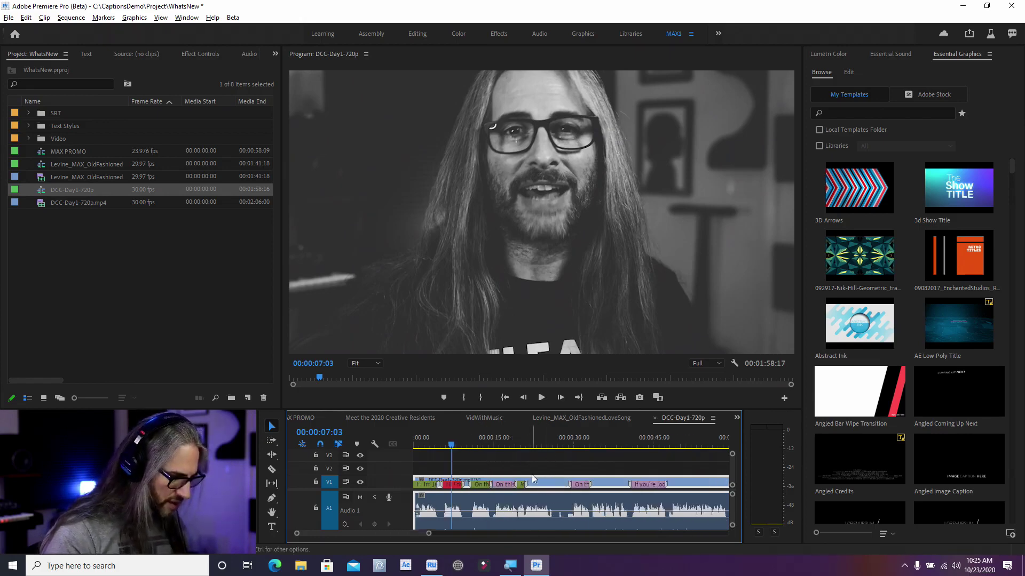
key("c")
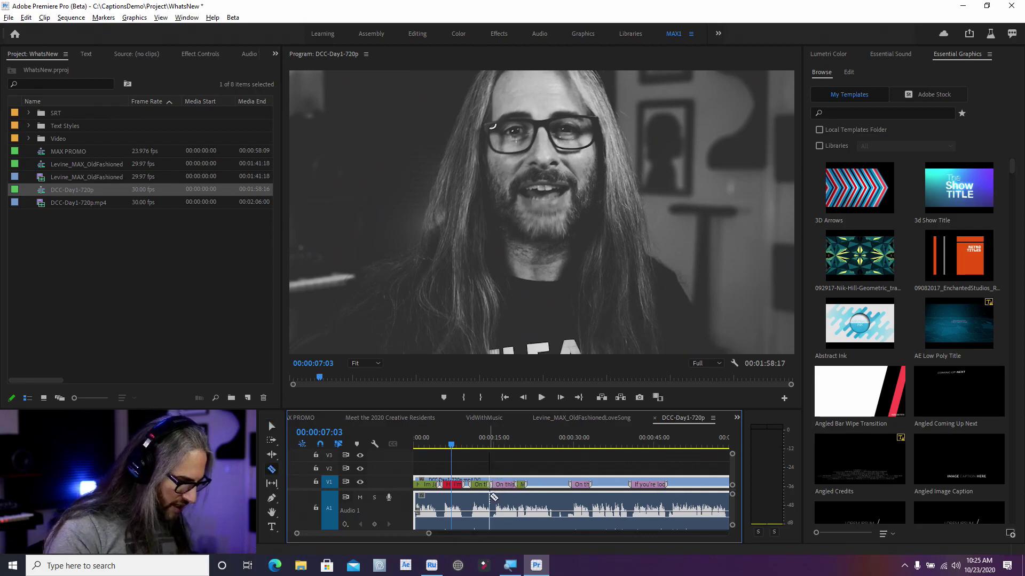
key("equal")
key("equal")
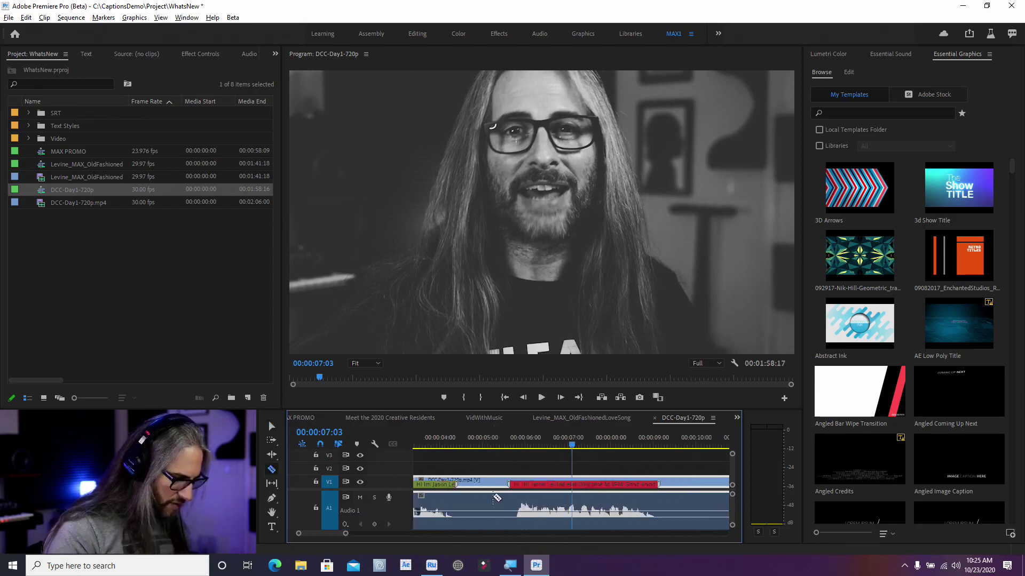
key("space")
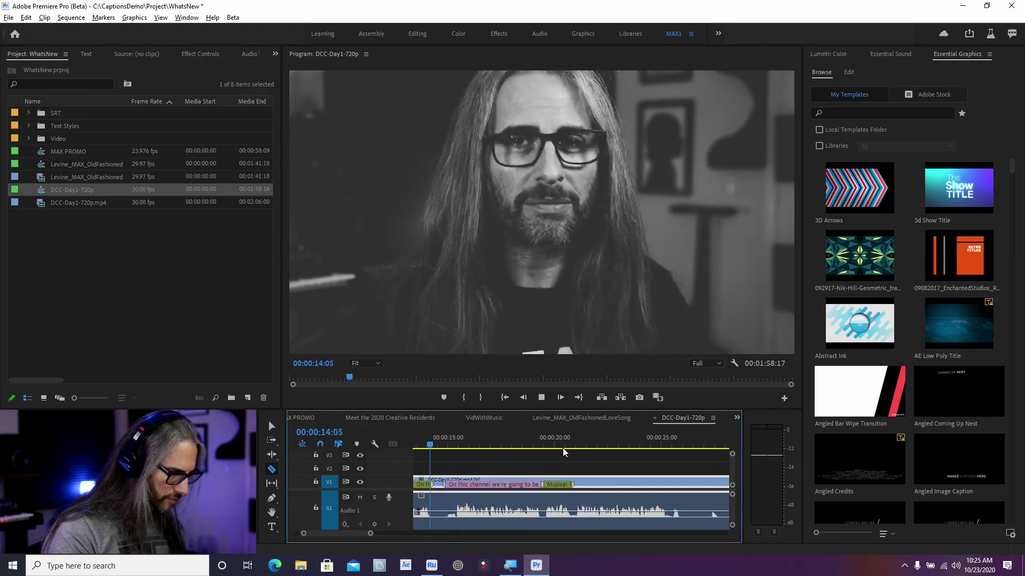
key("Up")
key("space")
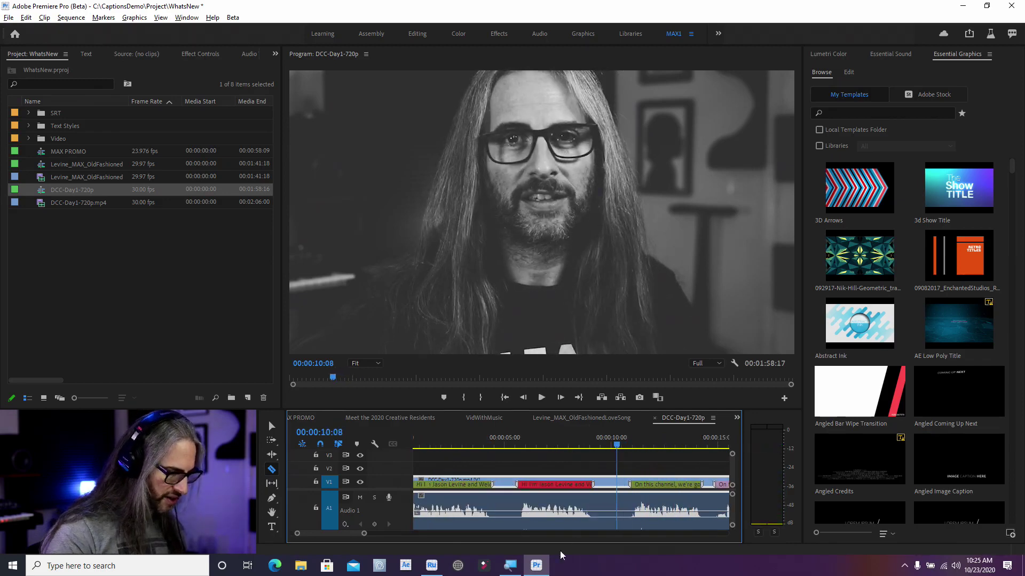
left_click(617, 516)
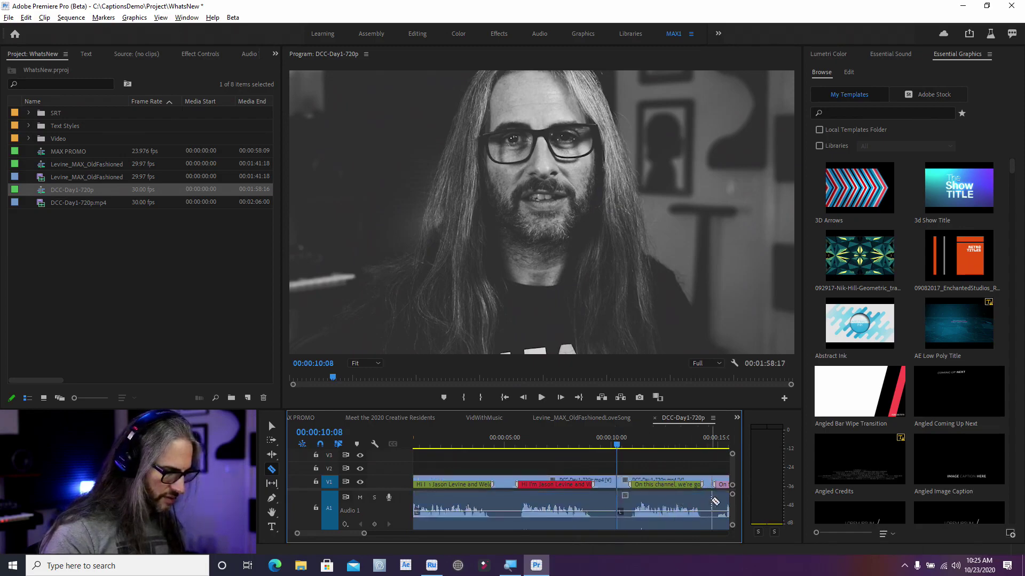
key("v")
right_click(694, 502)
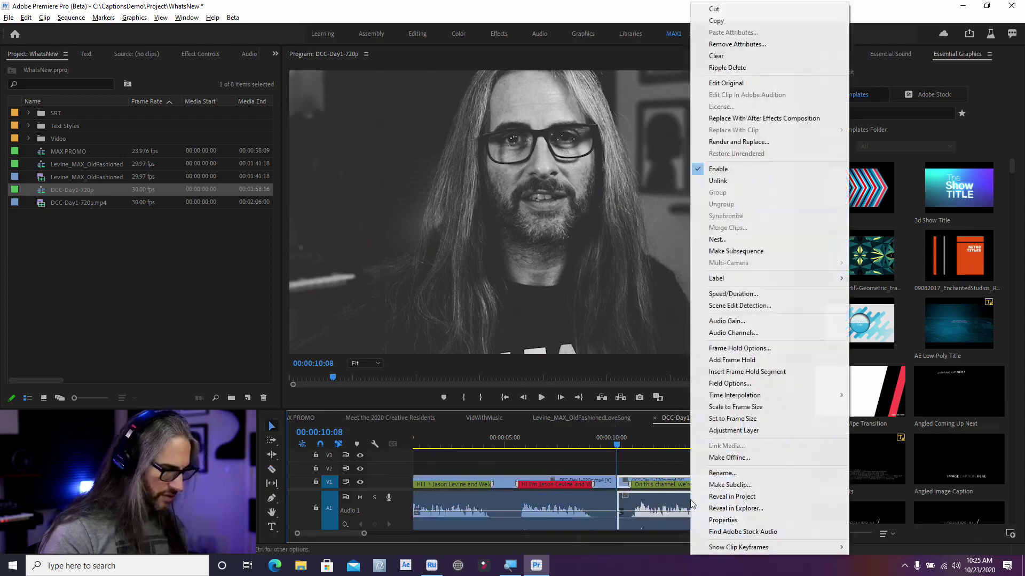
left_click(789, 68)
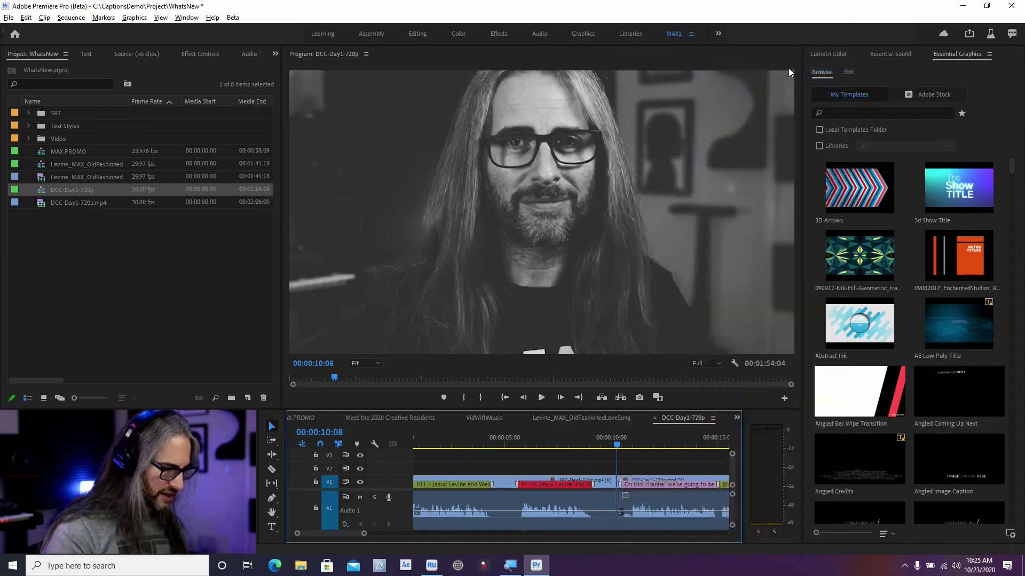
- Split the clip at about 57 seconds and delete everything after the cut
key("backslash")
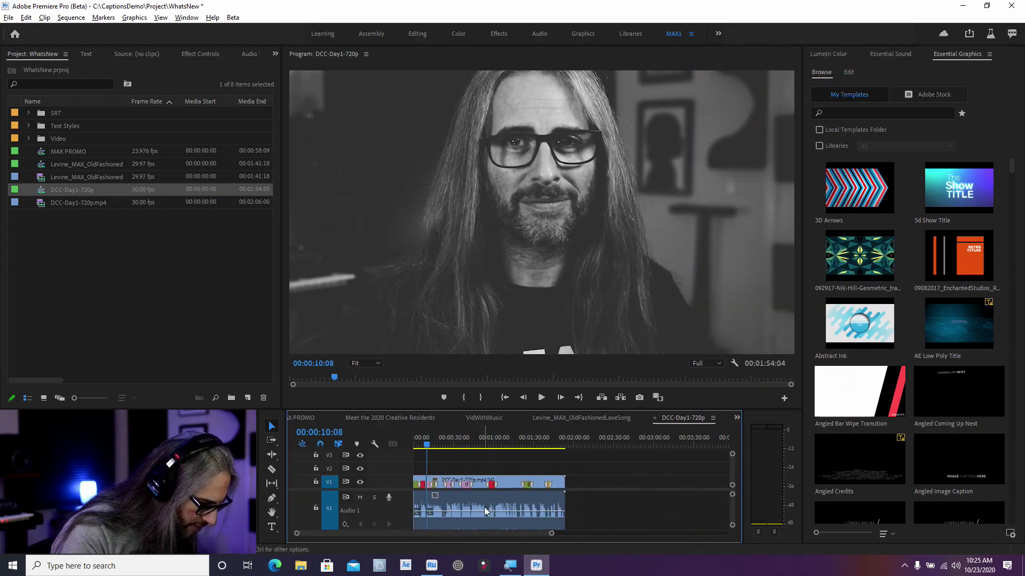
key("c")
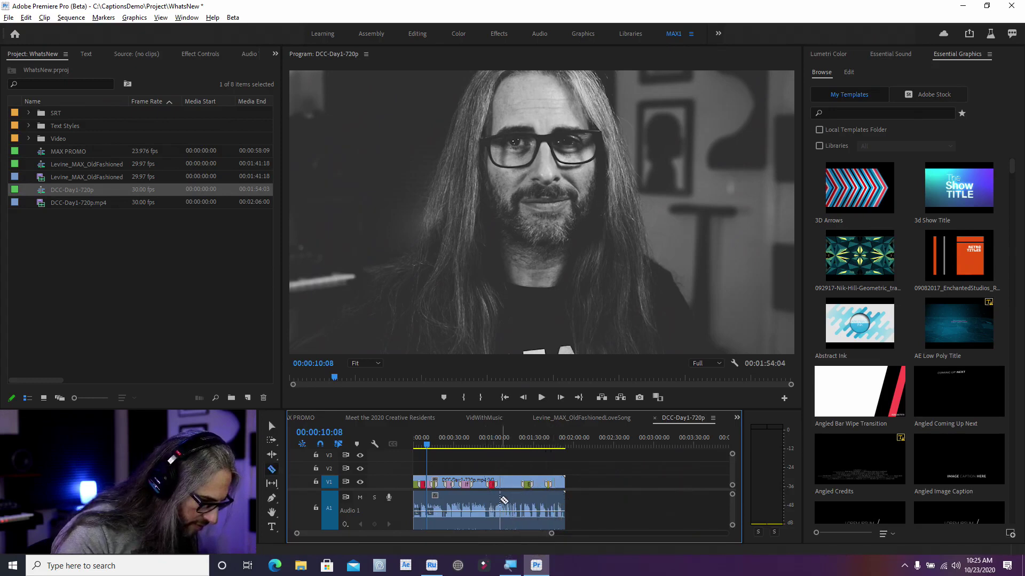
left_click(489, 500)
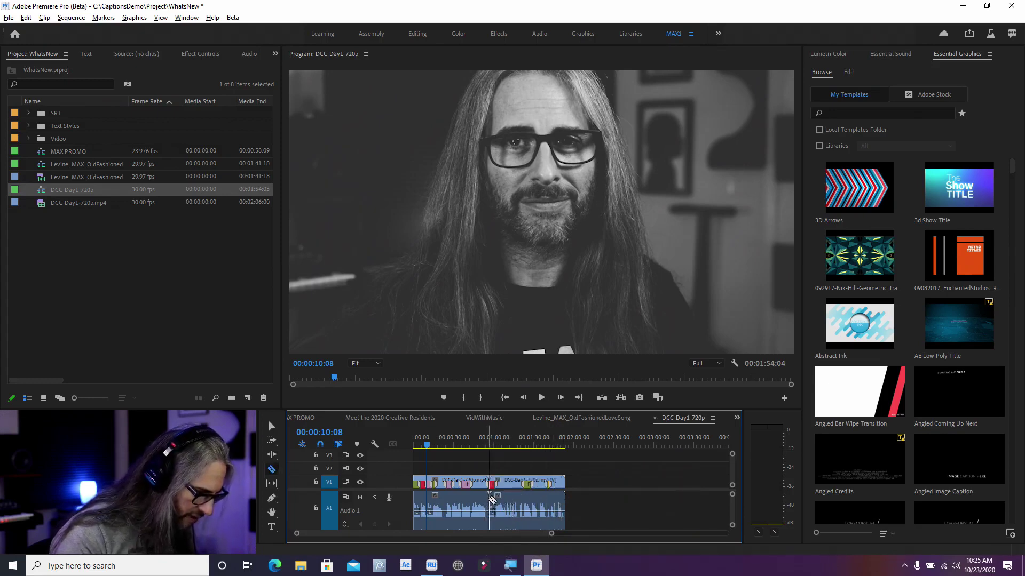
key("v")
left_click(532, 495)
key("Delete")
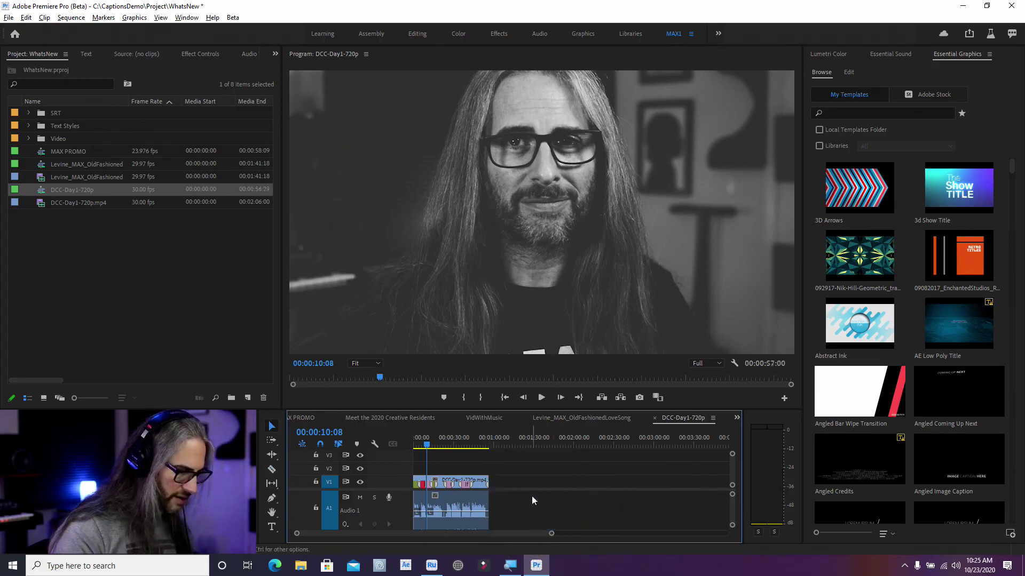
key("backslash")
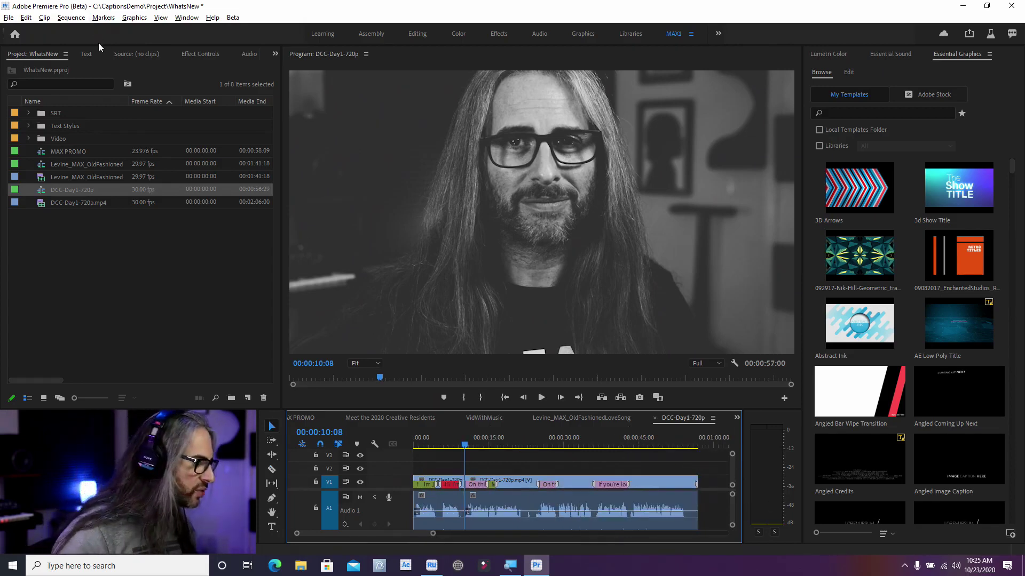
- Open the Text panel, then review all changes listed in What's new in Beta down to the New Captions Workflow entry
left_click(87, 54)
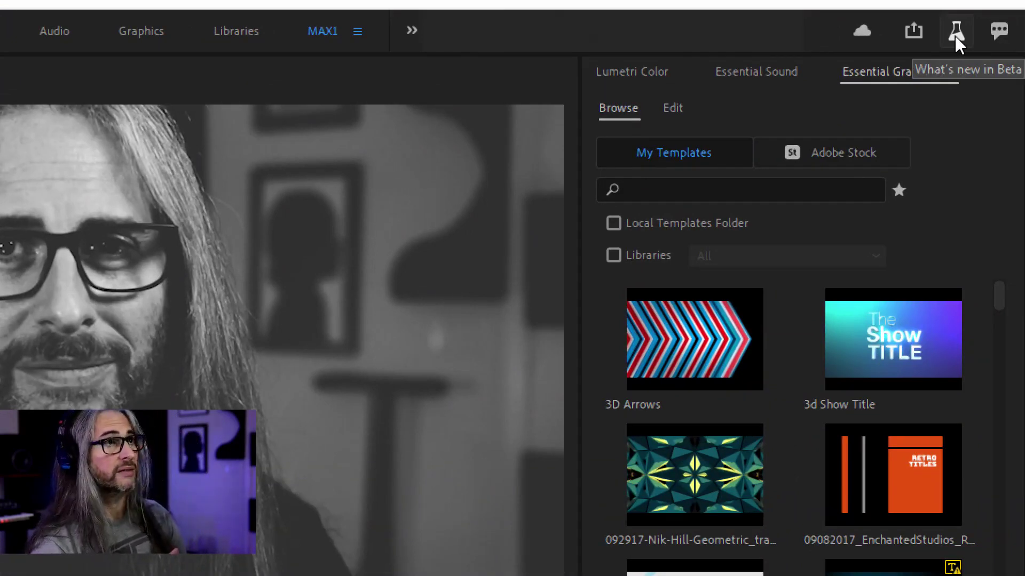
left_click(955, 36)
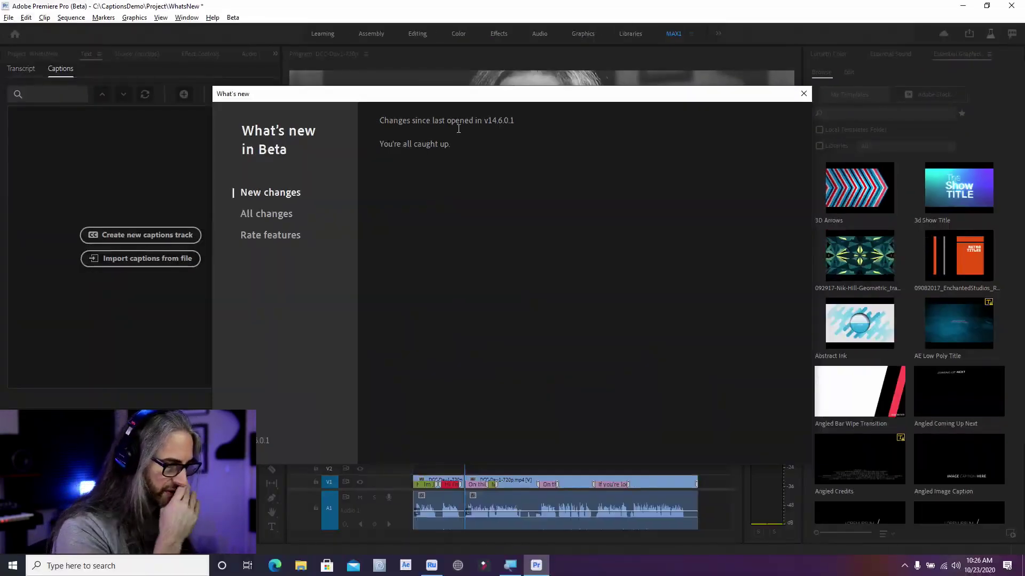
left_click(281, 217)
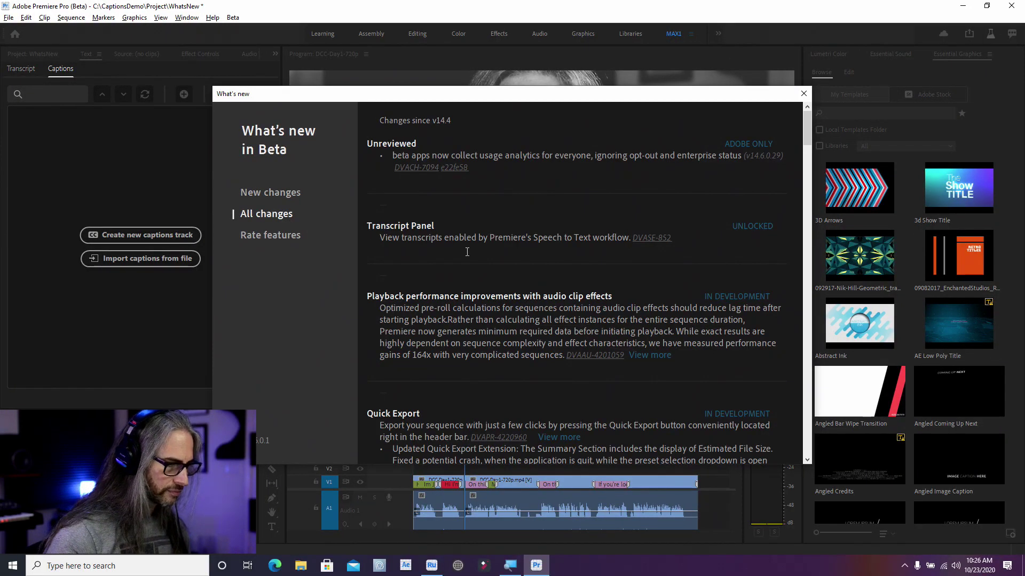
scroll(467, 252, "down", 1)
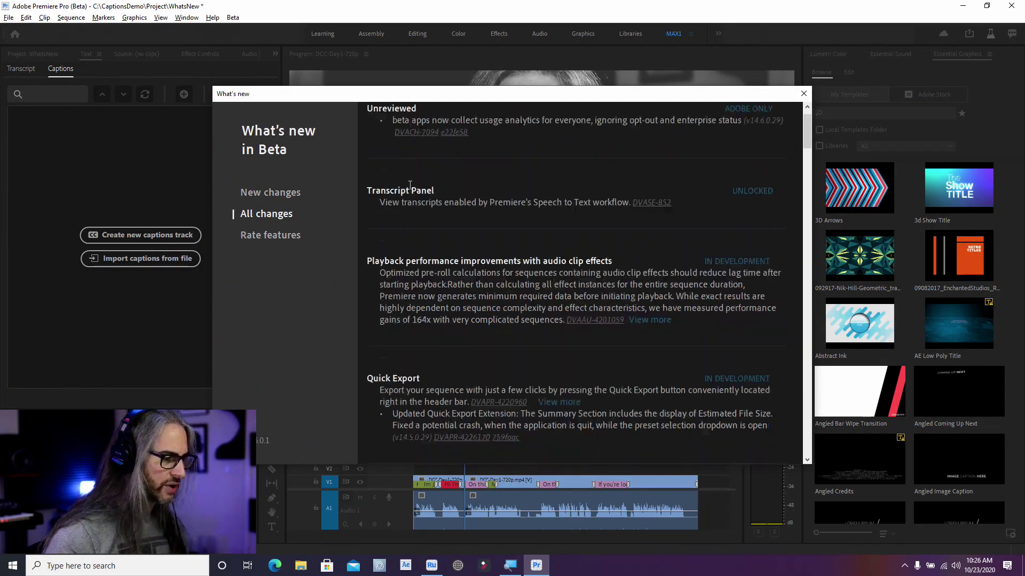
scroll(410, 185, "down", 2)
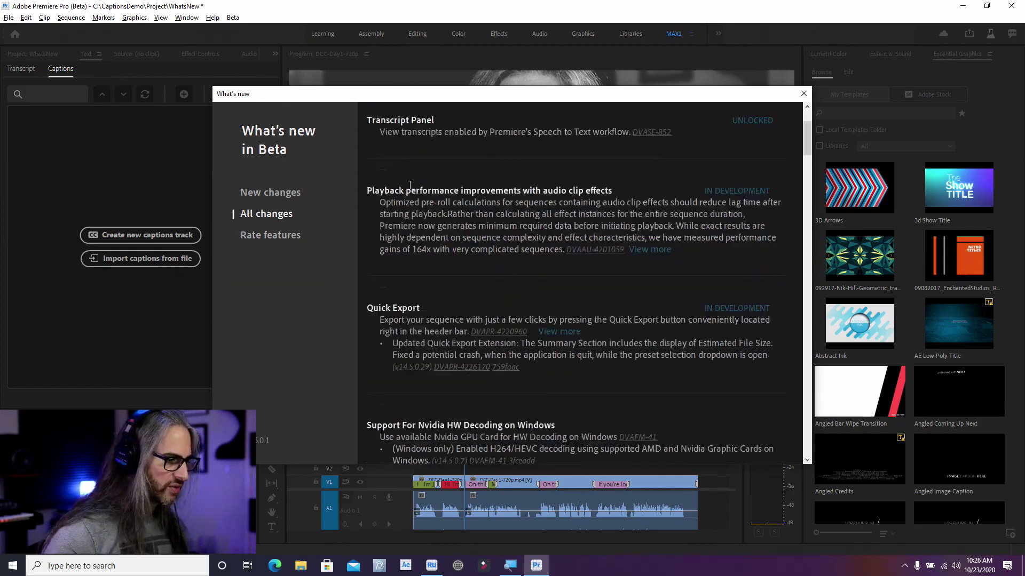
scroll(409, 185, "down", 3)
scroll(410, 186, "down", 8)
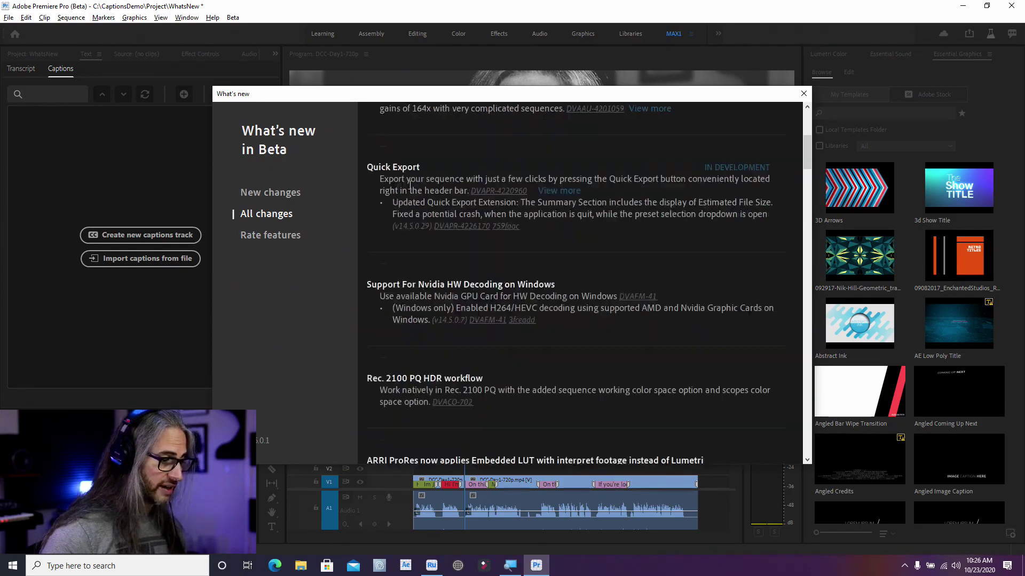
scroll(409, 186, "down", 1)
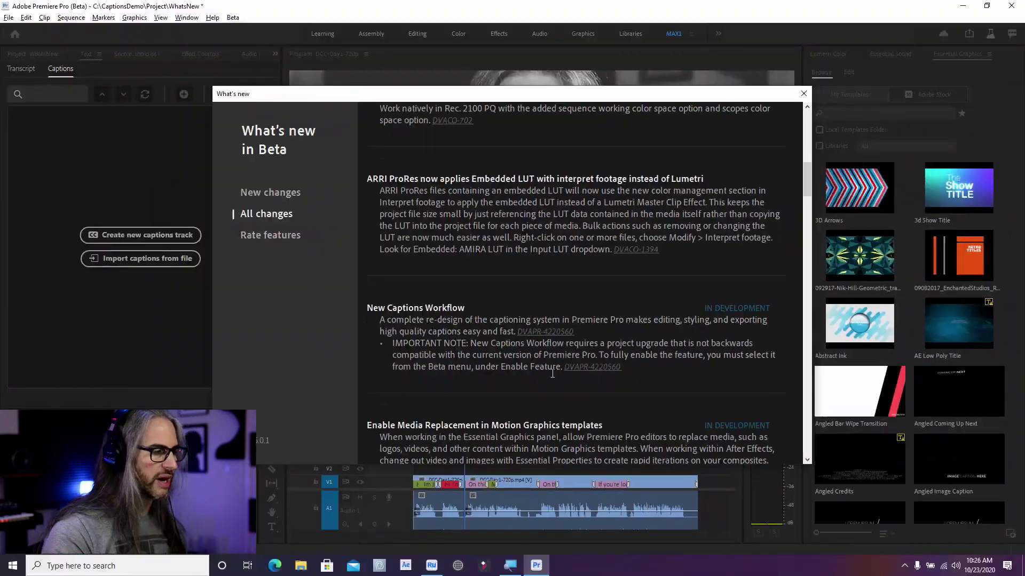
left_click(803, 96)
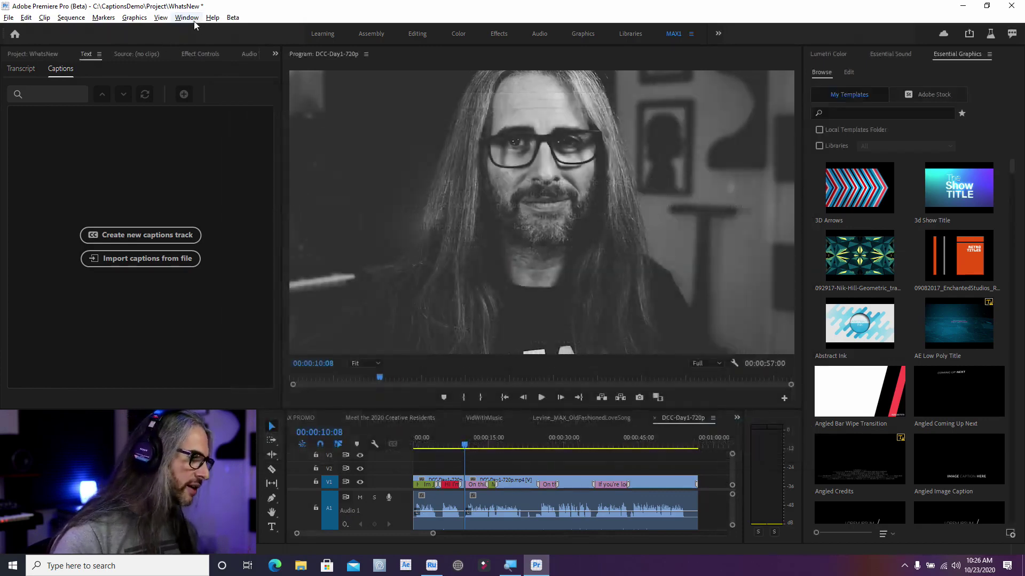
- Check the beta features offered for enabling, including New Captions Workflow, and bring up the Text panel
left_click(234, 18)
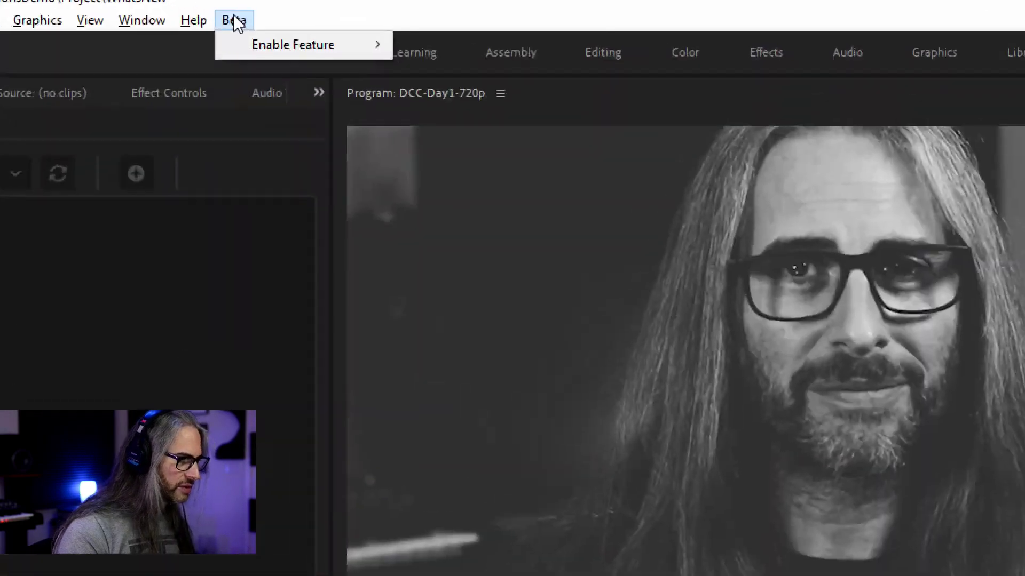
mouse_move(260, 54)
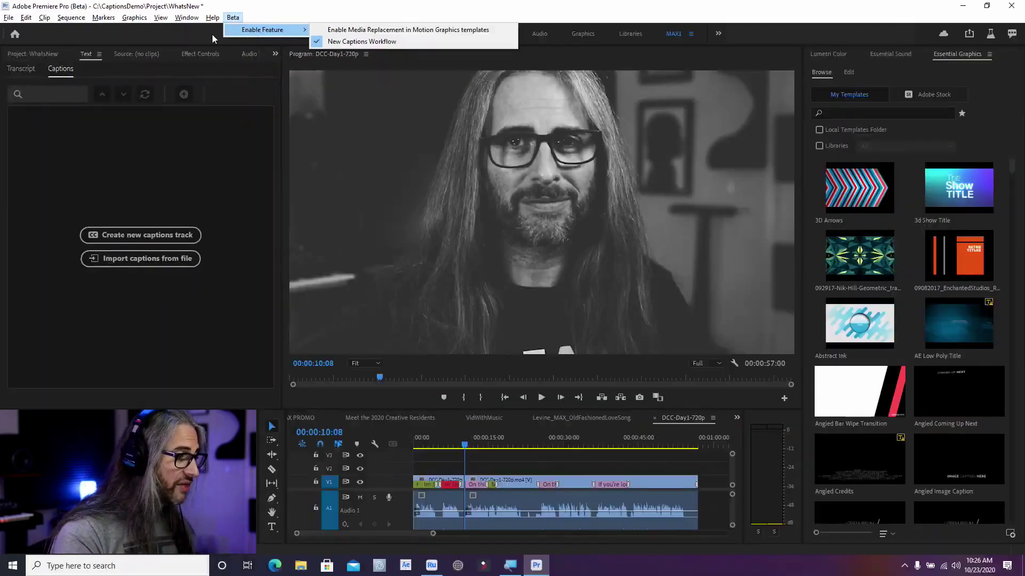
left_click(1, 217)
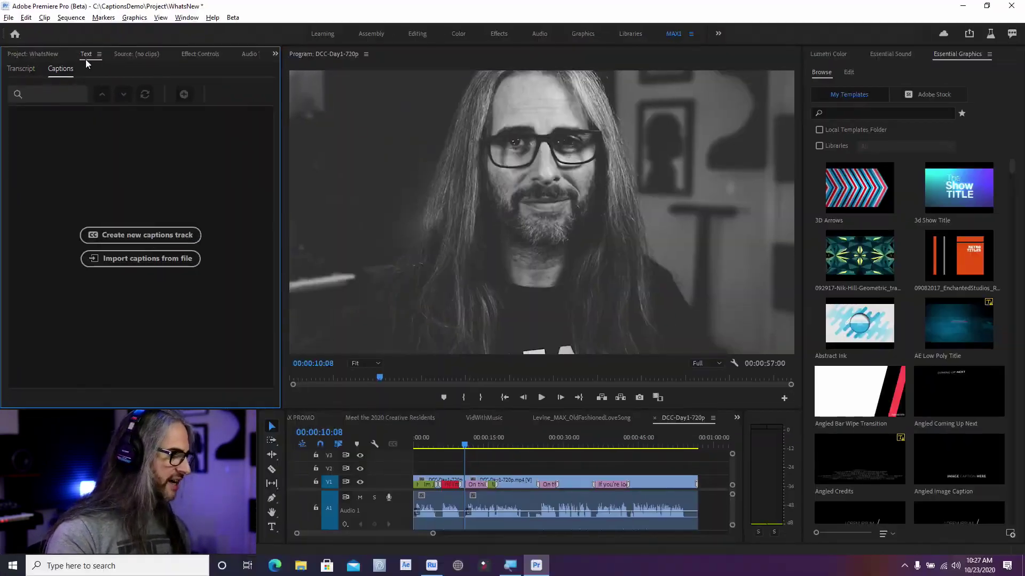
left_click(187, 19)
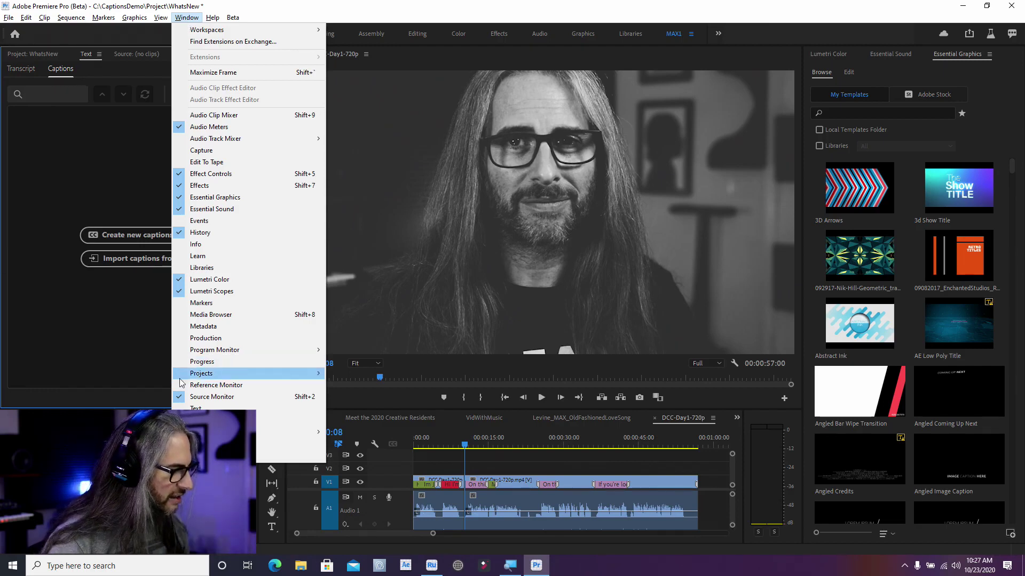
left_click(196, 408)
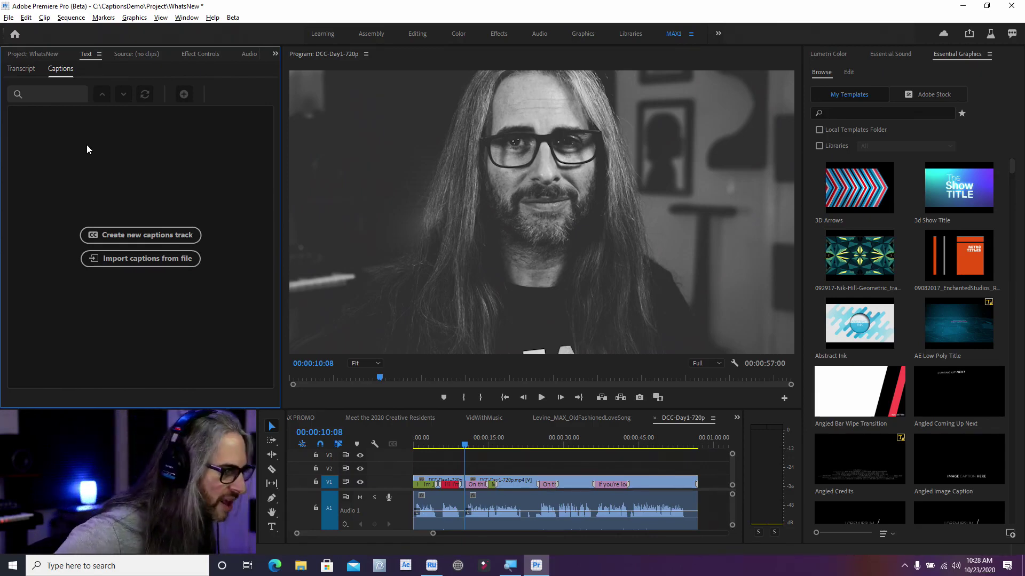
- Create a transcription of the sequence from the audio on track A1, with English as language and 1 Speaker, after reviewing the language and speaker options
left_click(13, 71)
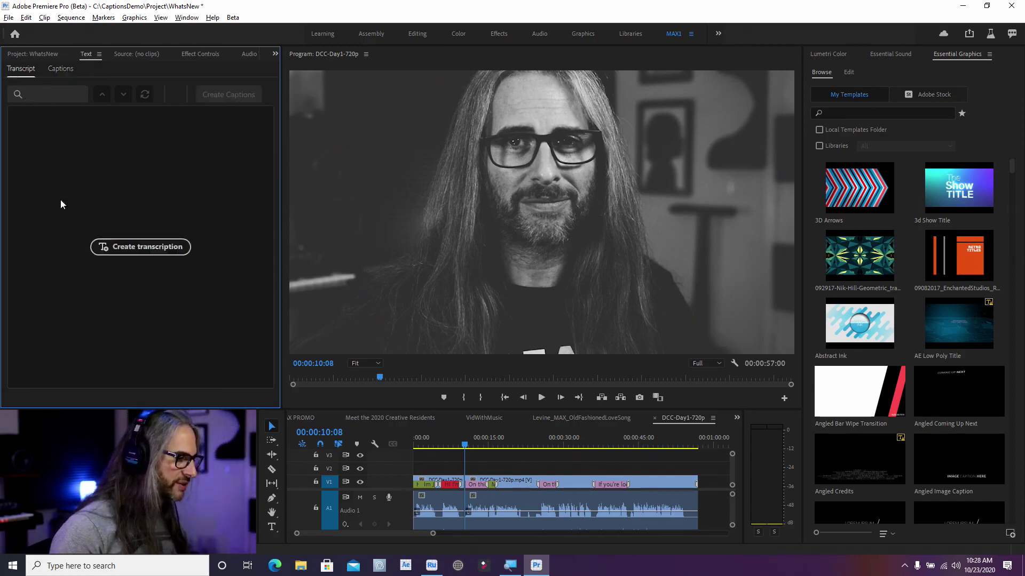
left_click(128, 245)
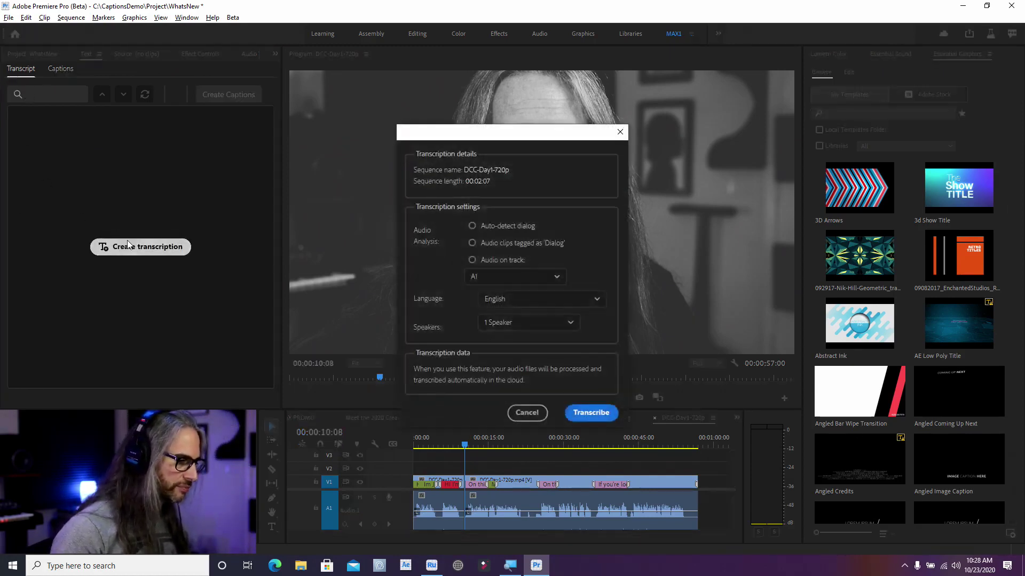
left_click(473, 261)
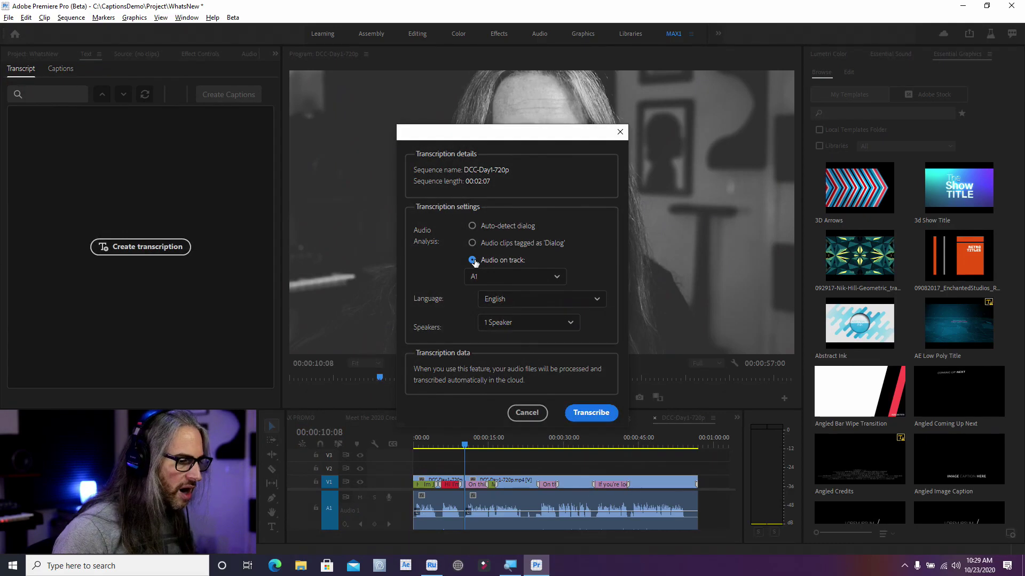
left_click(588, 297)
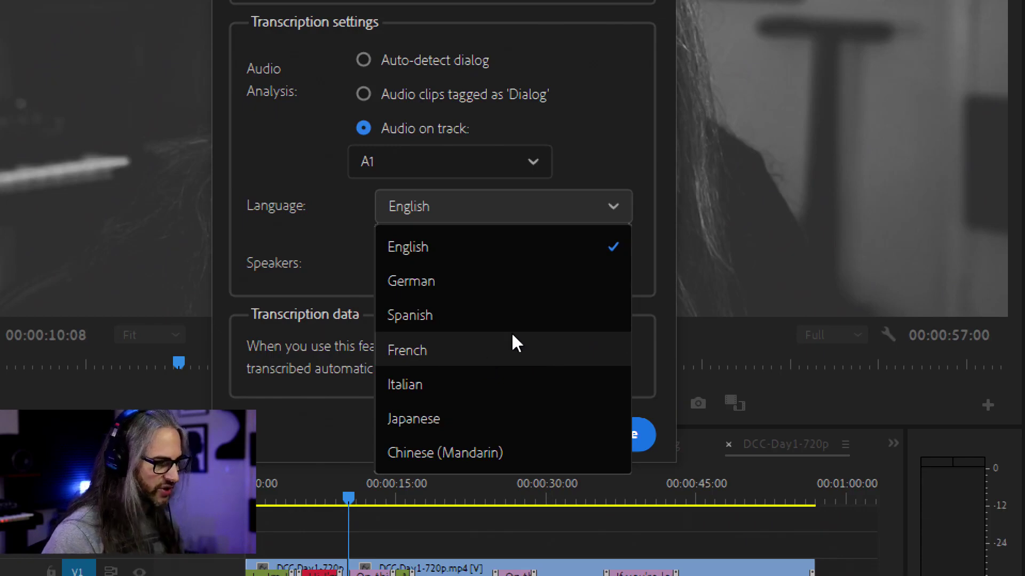
left_click(643, 172)
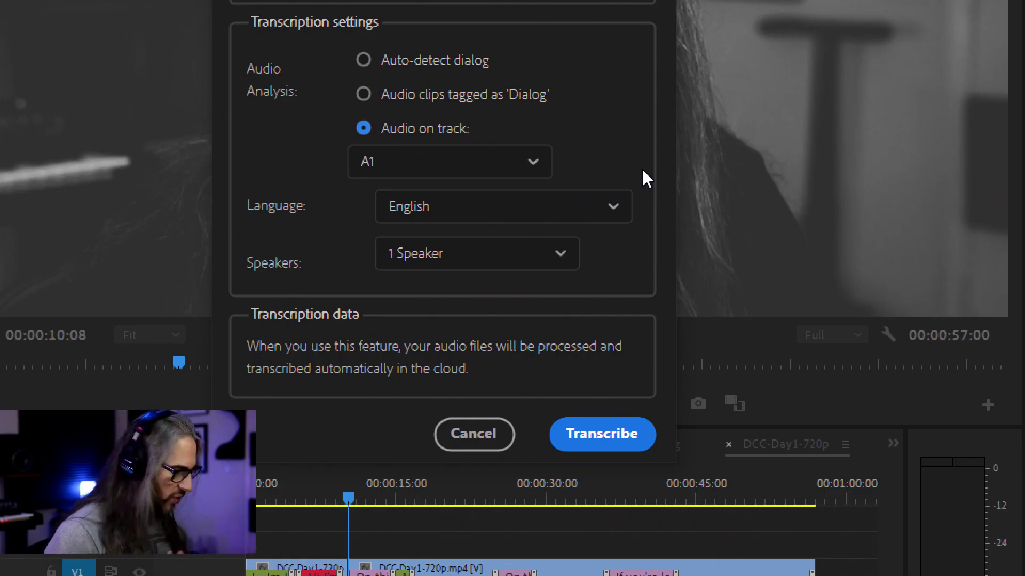
left_click(539, 250)
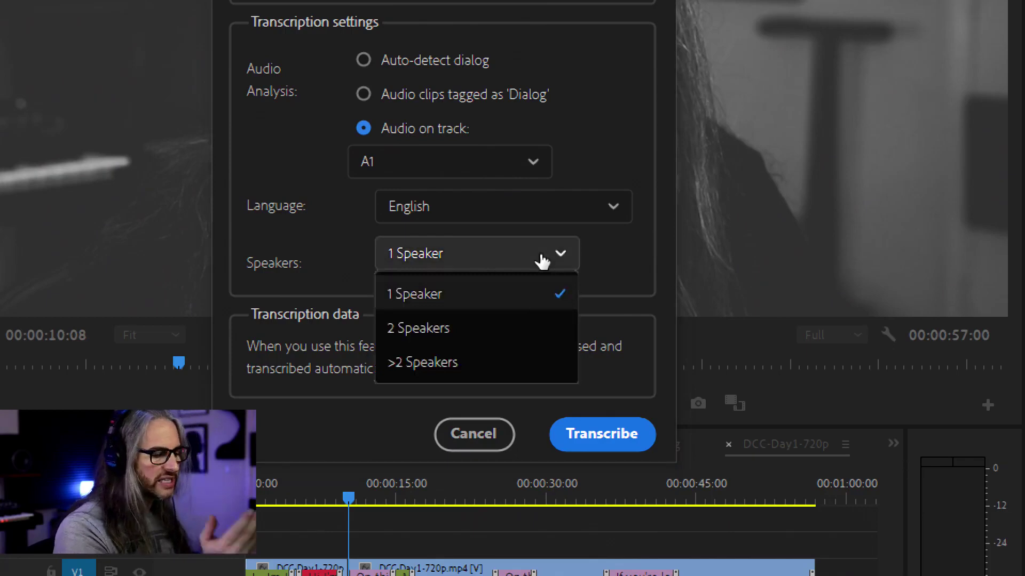
left_click(605, 247)
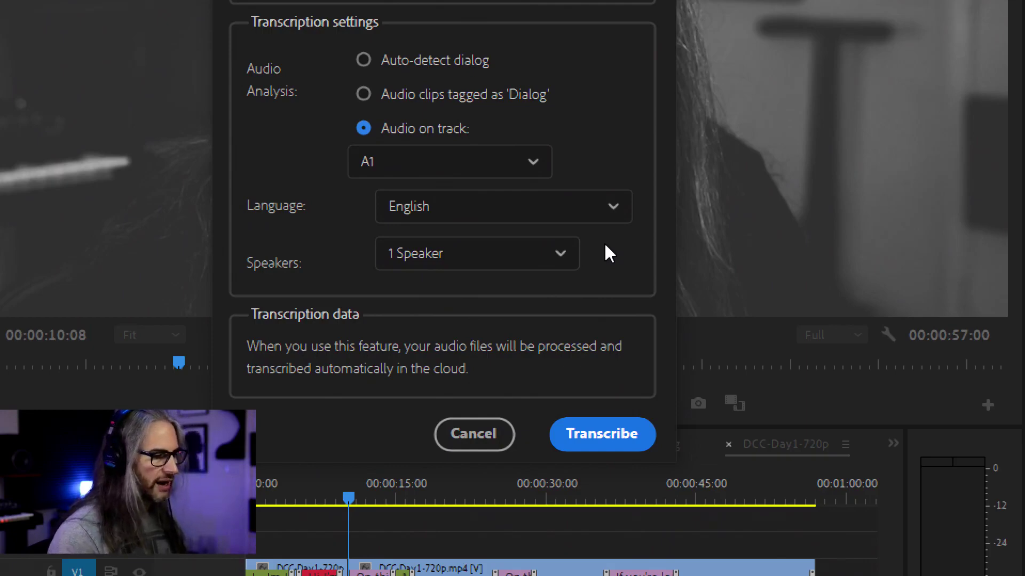
key("super")
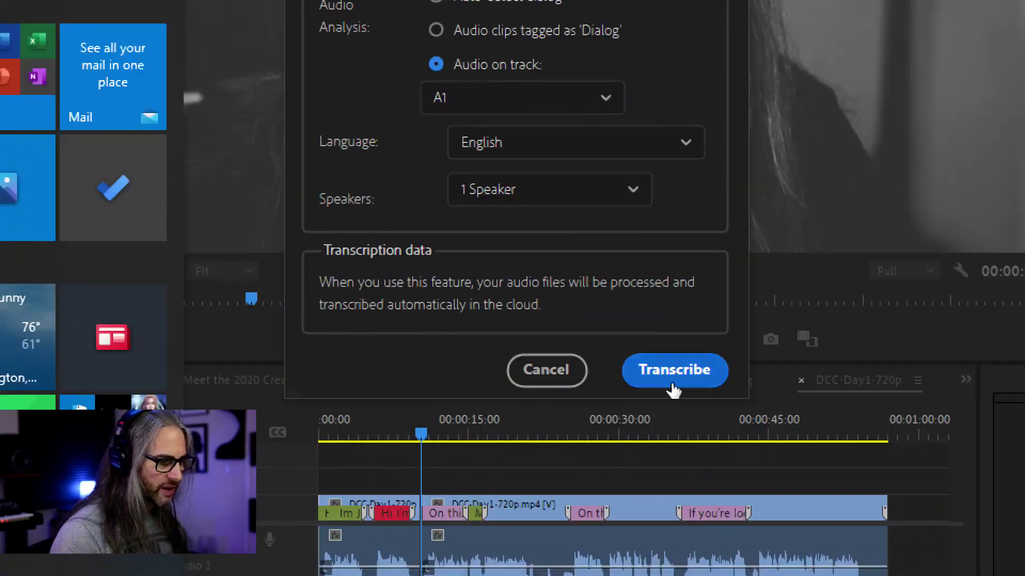
left_click(633, 374)
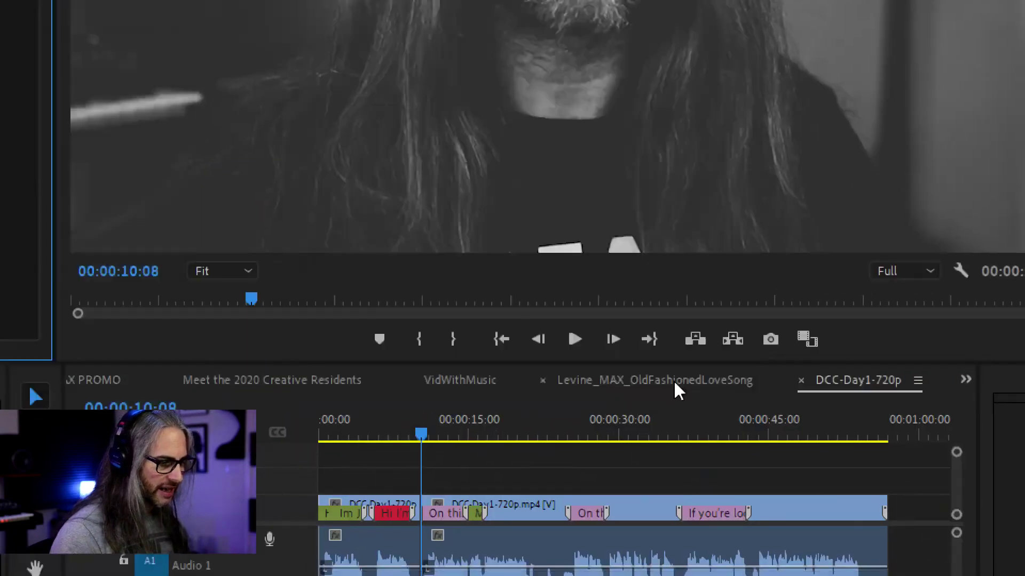
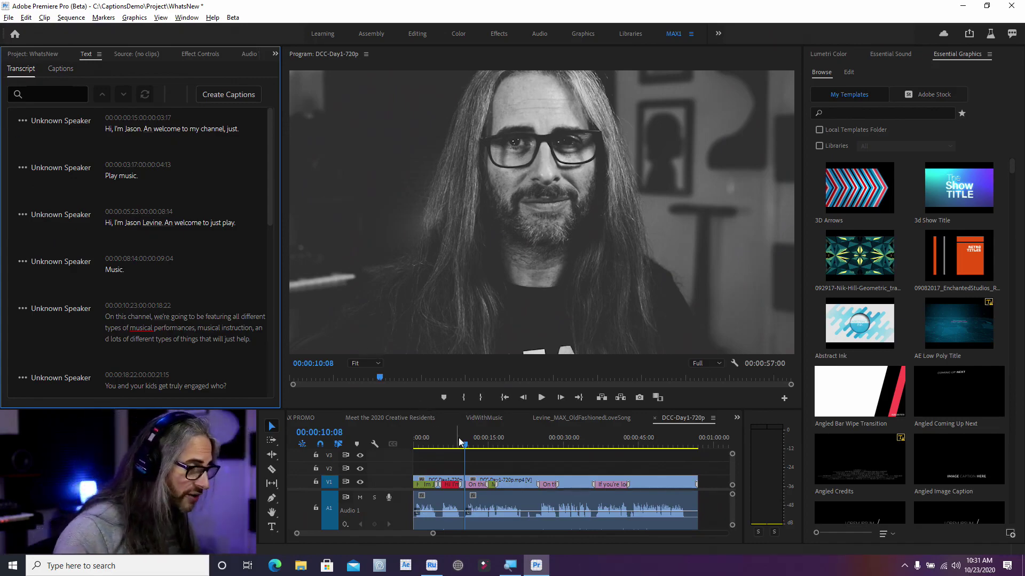
- Play the sequence from its start, then scrub to about 27 seconds to follow the word highlighting in the transcript
left_click(417, 444)
key("space")
left_click_drag(419, 446, 550, 452)
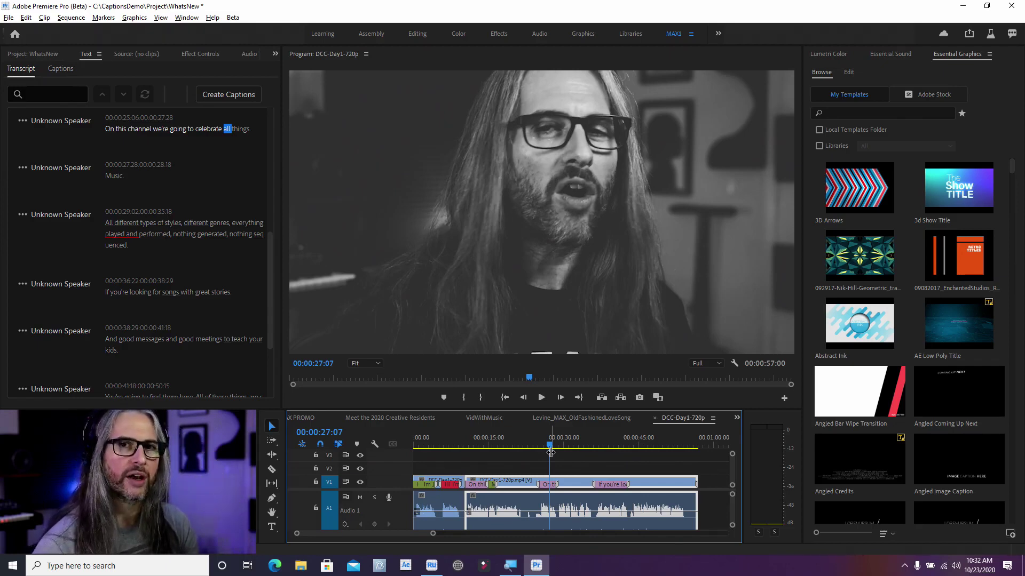
- Move the playhead through the transcript text, from "Music" to individual words in the "All different types of styles" passage
left_click(112, 180)
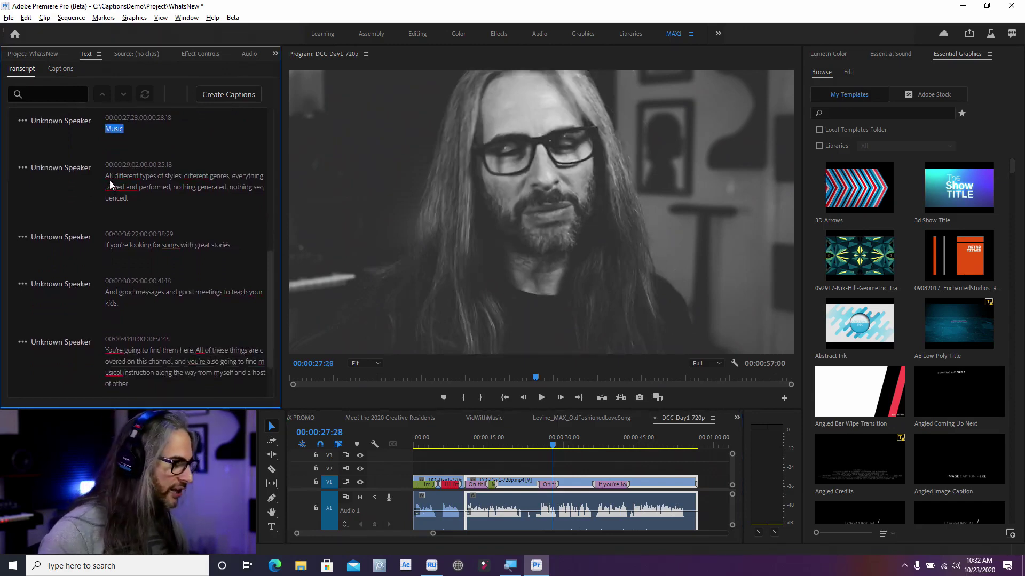
left_click(108, 177)
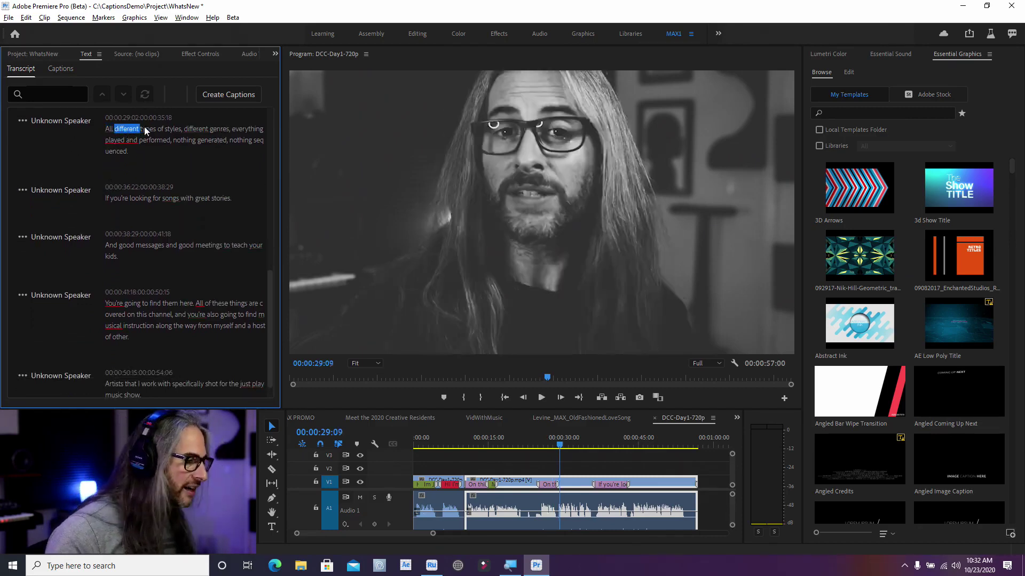
left_click(152, 130)
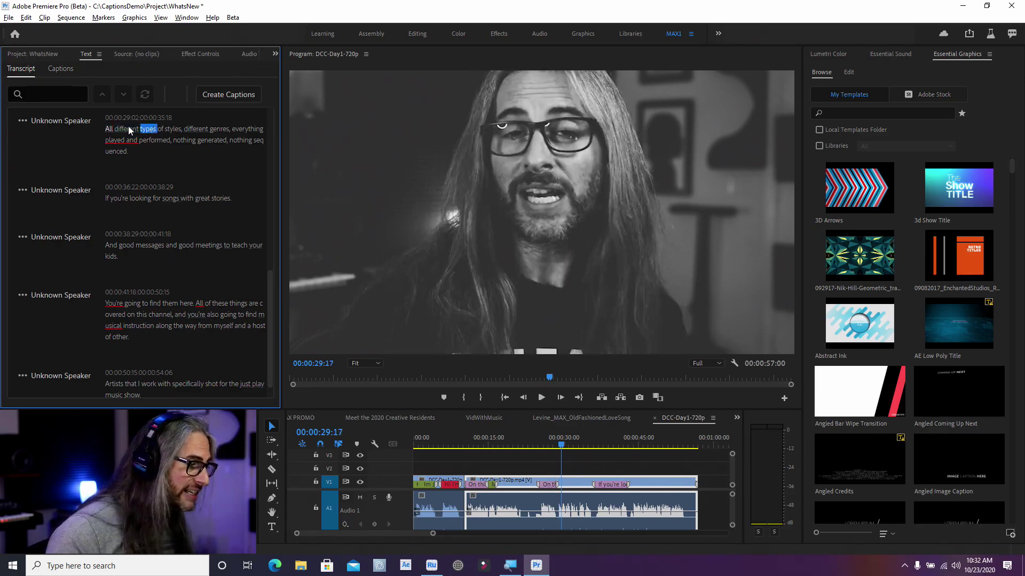
left_click(113, 129)
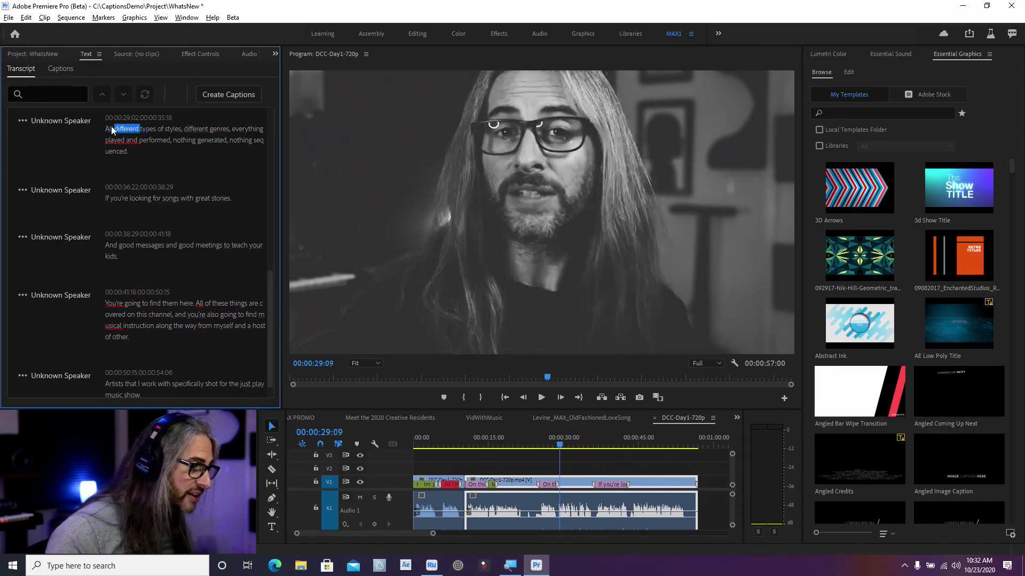
left_click(111, 127)
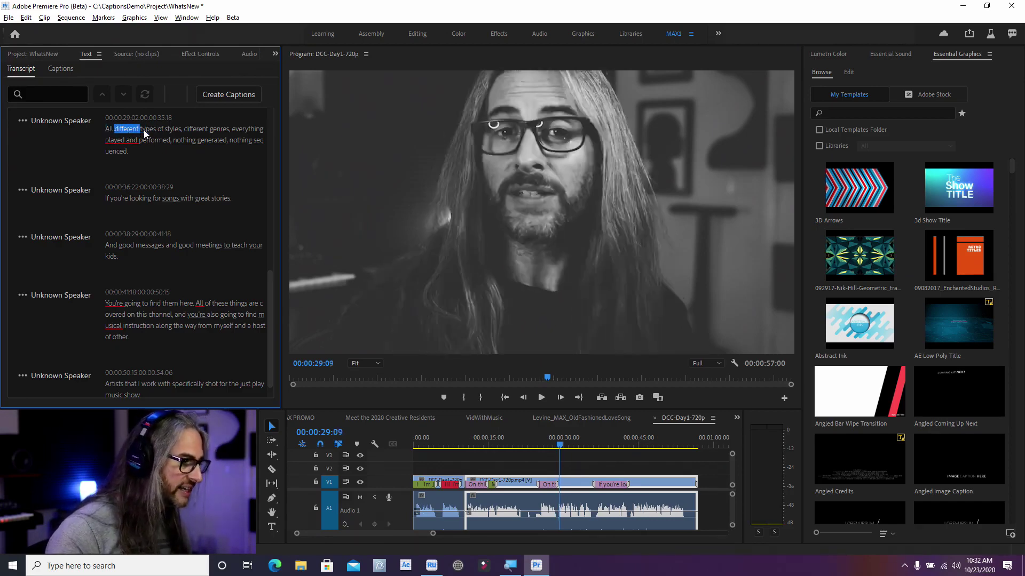
left_click(150, 129)
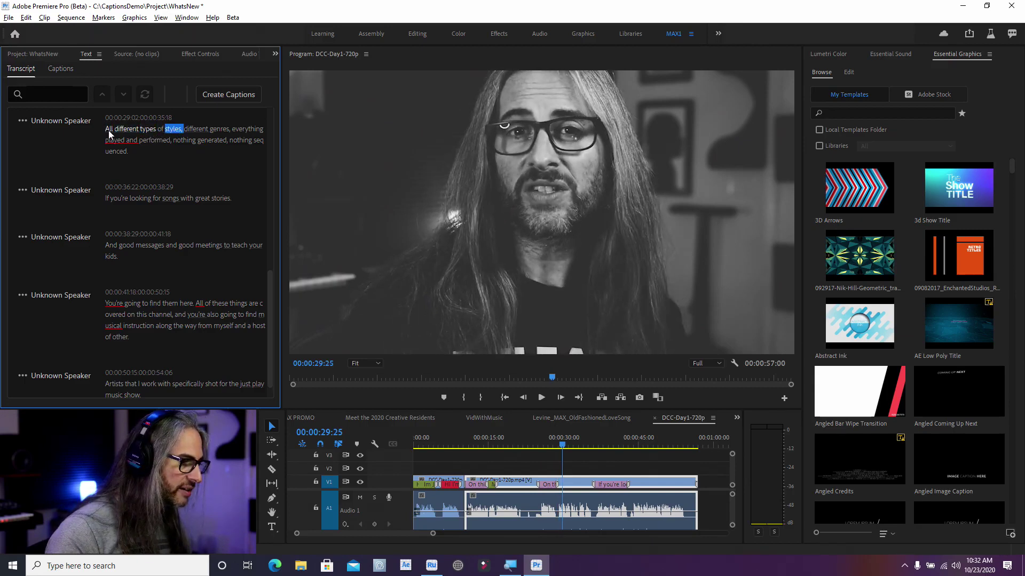
- Play the sequence from the transcript word "All" at 00:00:29:02 through "different genres", then stop playback
left_click(109, 130)
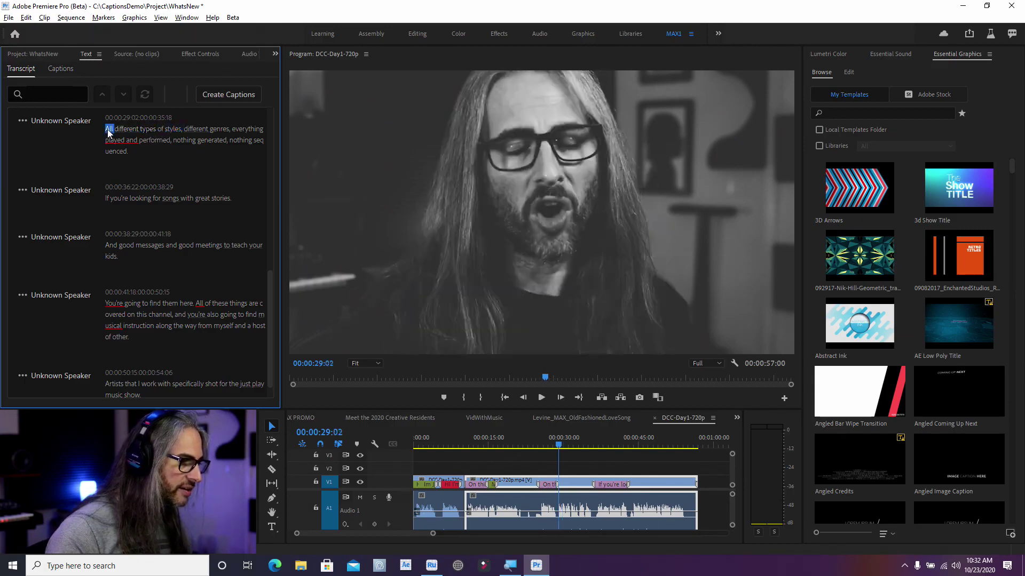
key("space")
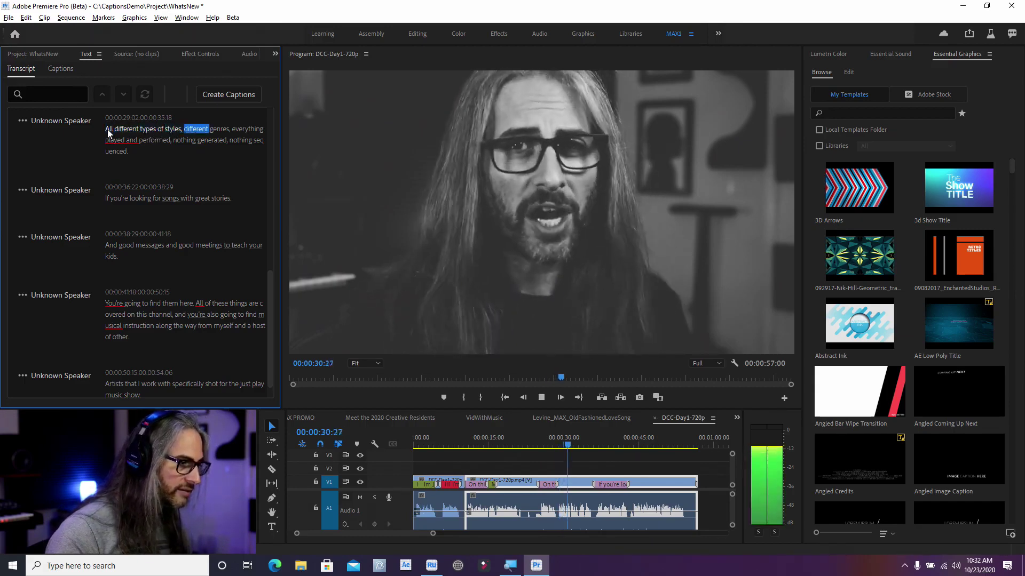
key("space")
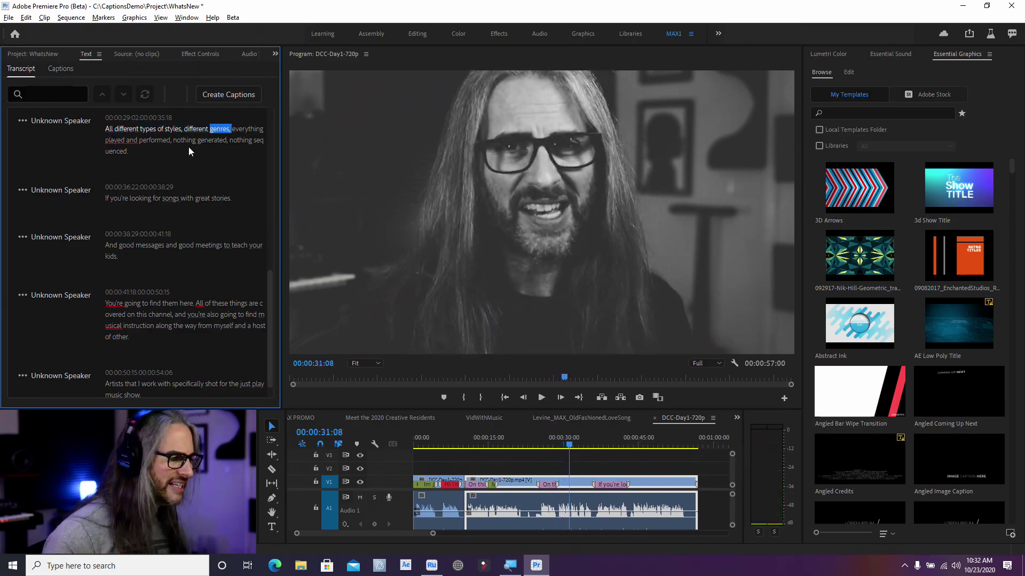
- Return the transcript to its first entry and the playhead to the start of the sequence
left_click(268, 123)
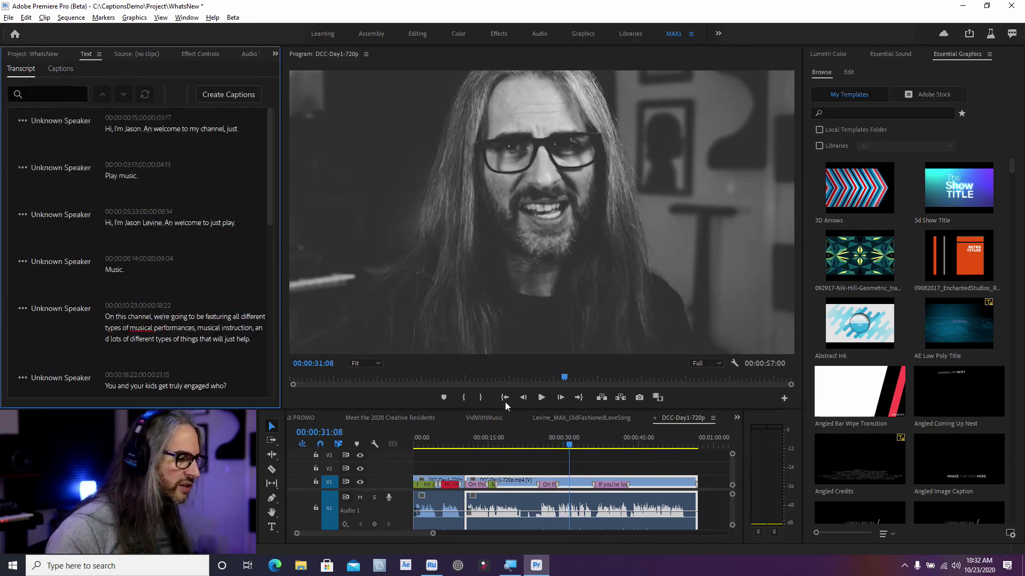
left_click(384, 444)
key("Home")
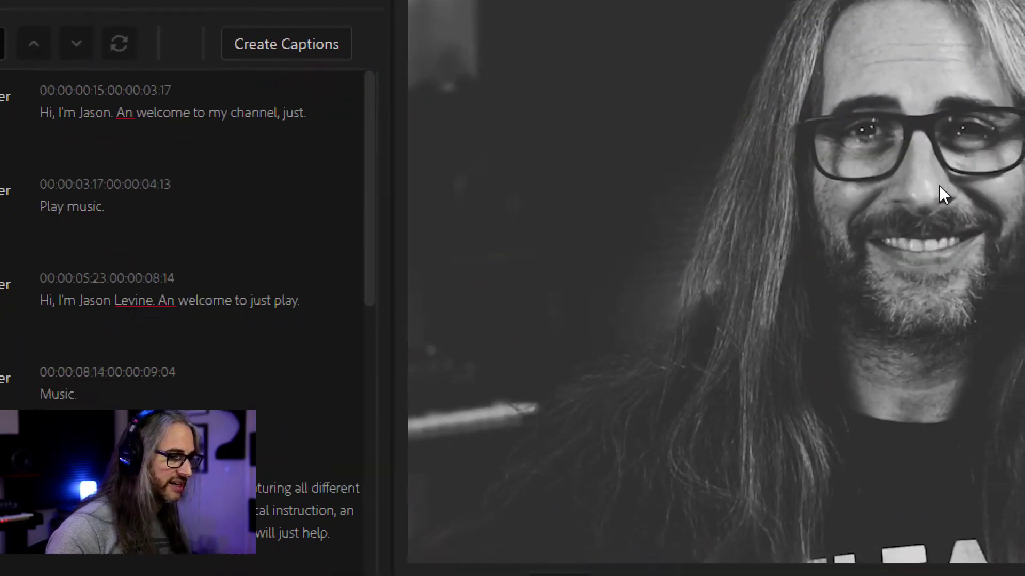
- Try to correct "An" to "And" in the transcript's first entry
left_click(208, 128)
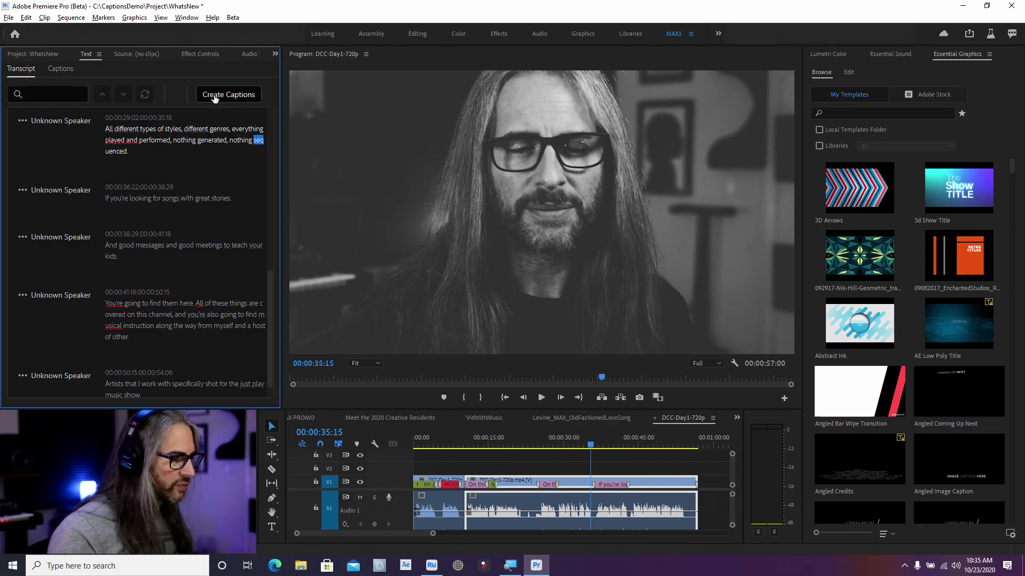
scroll(135, 148, "up", 8)
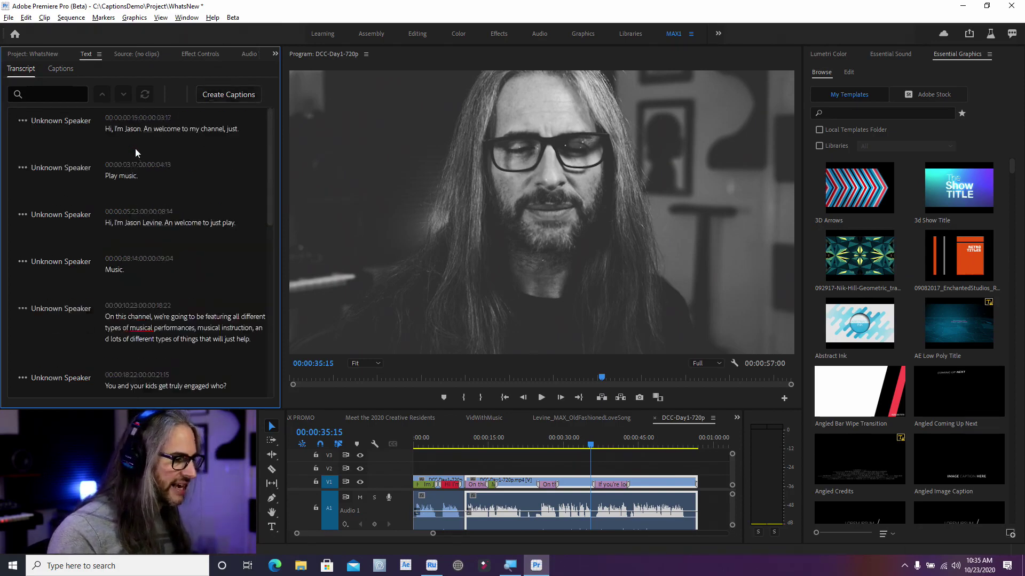
left_click(164, 128)
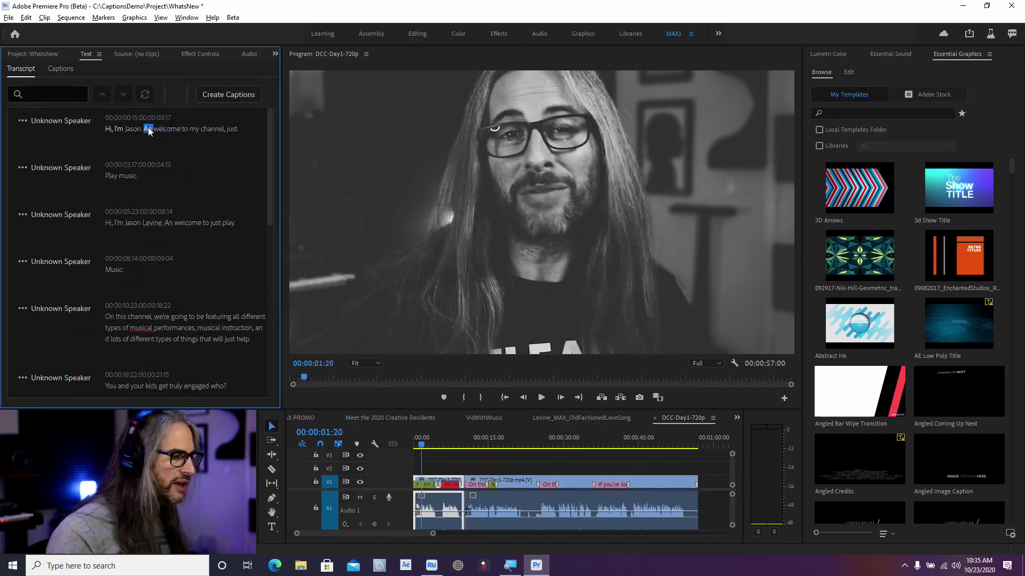
double_click(155, 128)
left_click(163, 133)
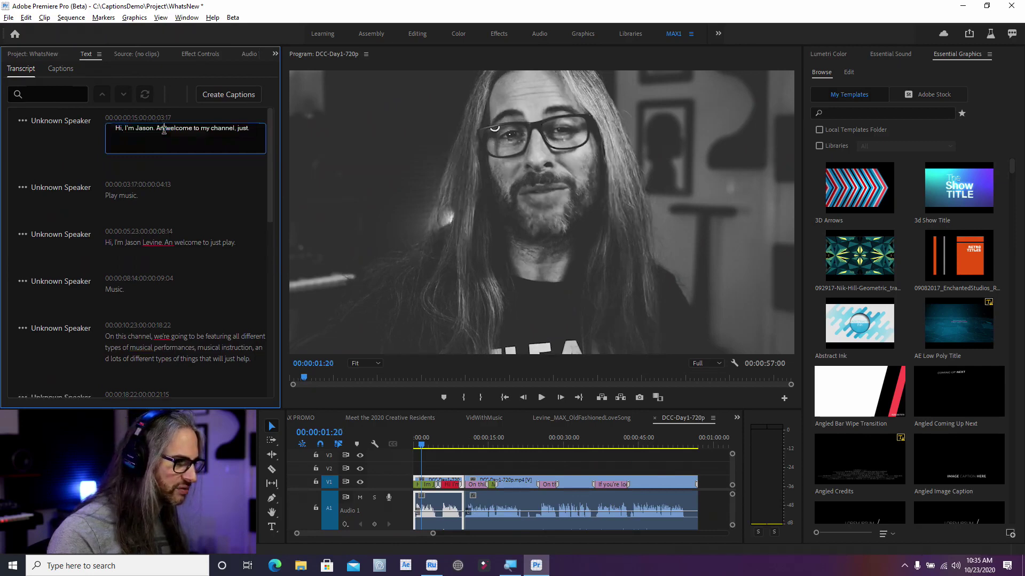
type("d")
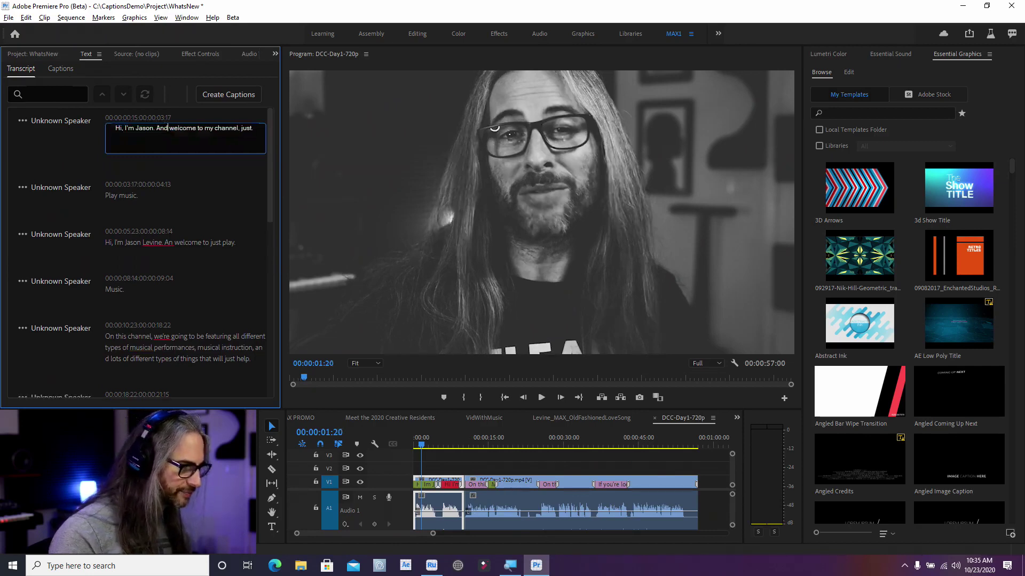
left_click(165, 164)
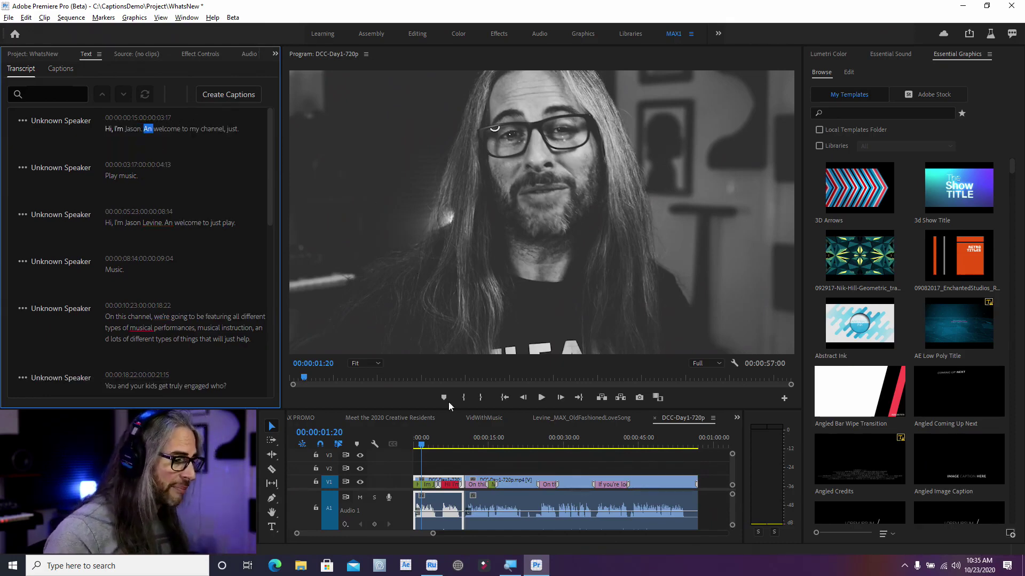
- Move the playhead to 00:00:04:08 and create captions from the transcript
left_click(420, 444)
left_click_drag(421, 445, 436, 439)
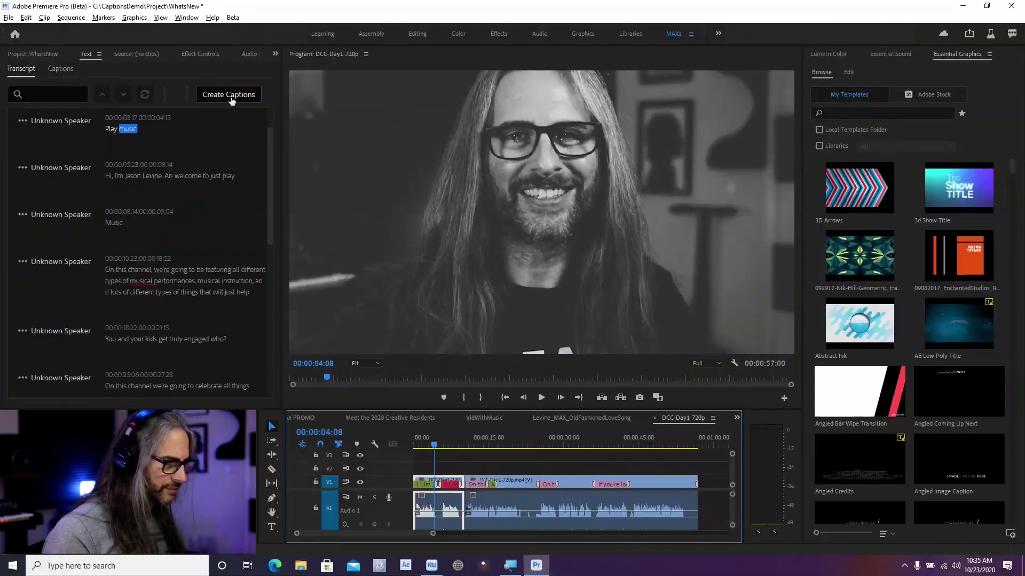
left_click(233, 105)
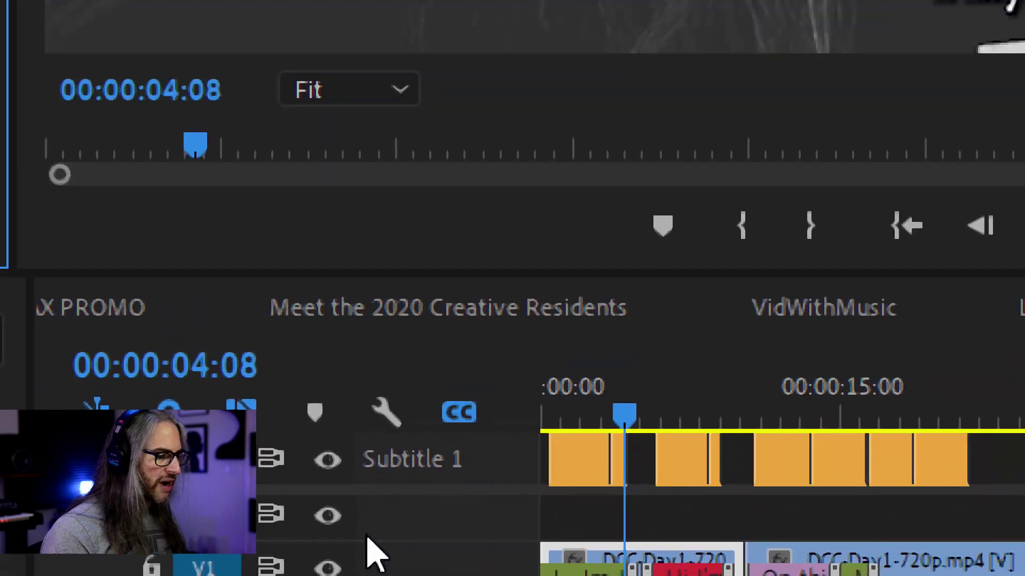
- Add a second subtitle track above Subtitle 1, and undo the addition
right_click(500, 449)
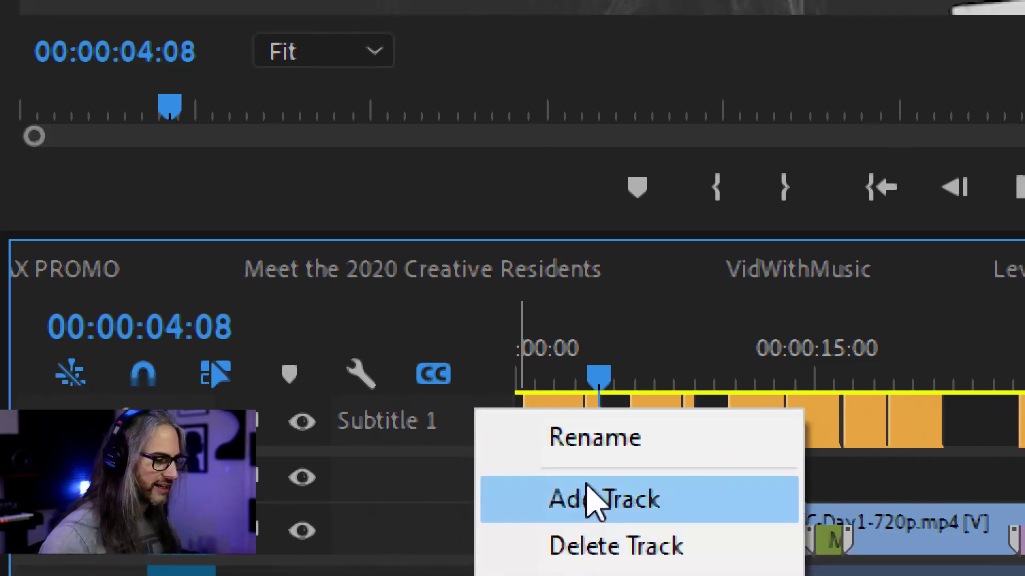
left_click(593, 502)
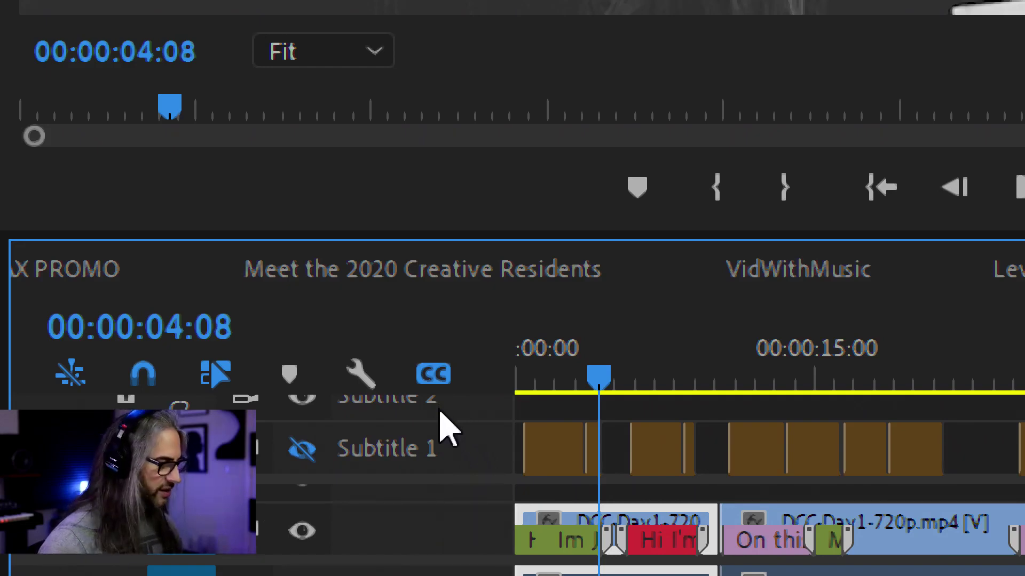
key("ctrl+z")
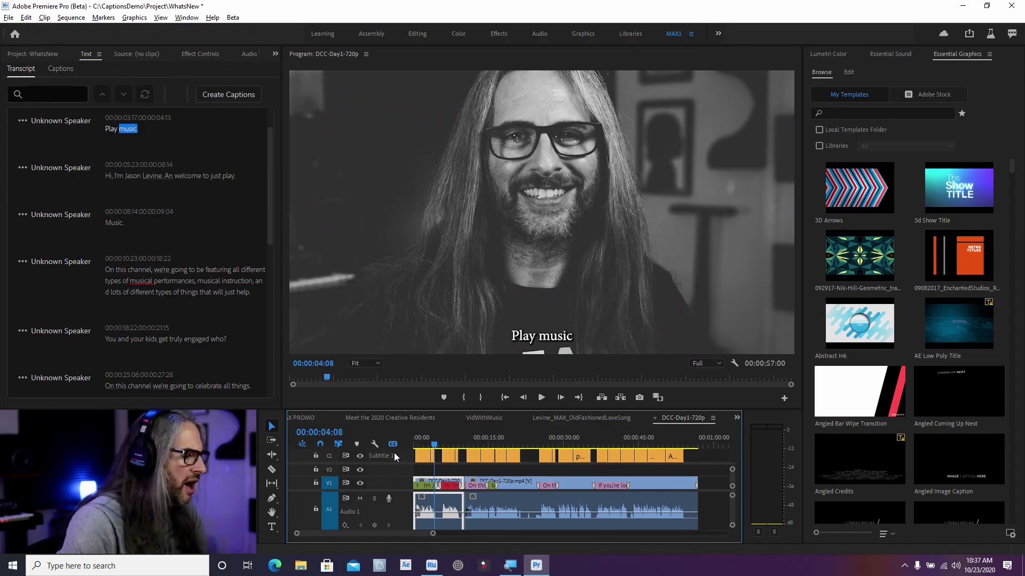
- Enlarge the timeline around the first caption clip on the Subtitle 1 track and open the list of captions
left_click(421, 461)
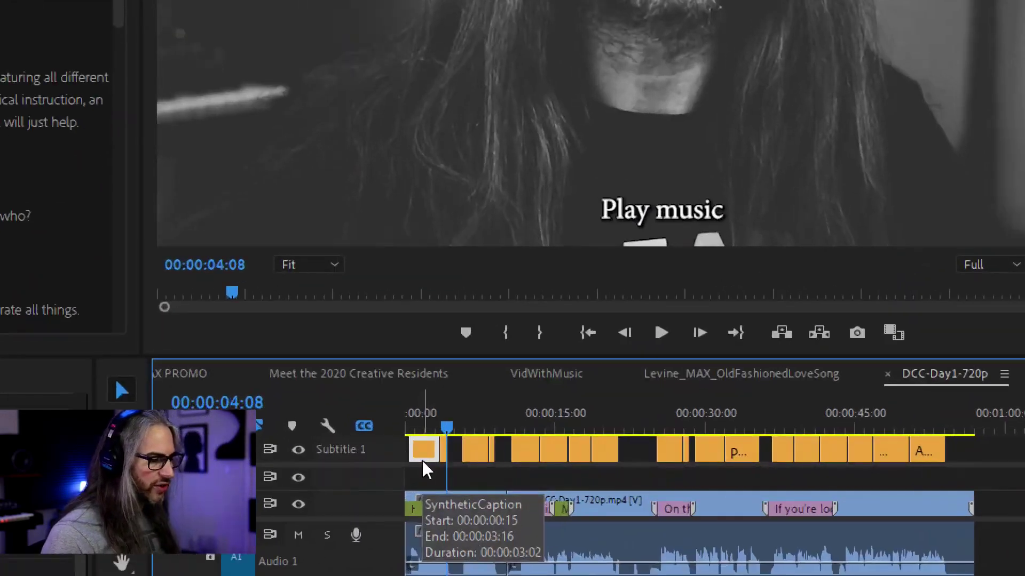
key("=")
key("=")
key("=")
key("=")
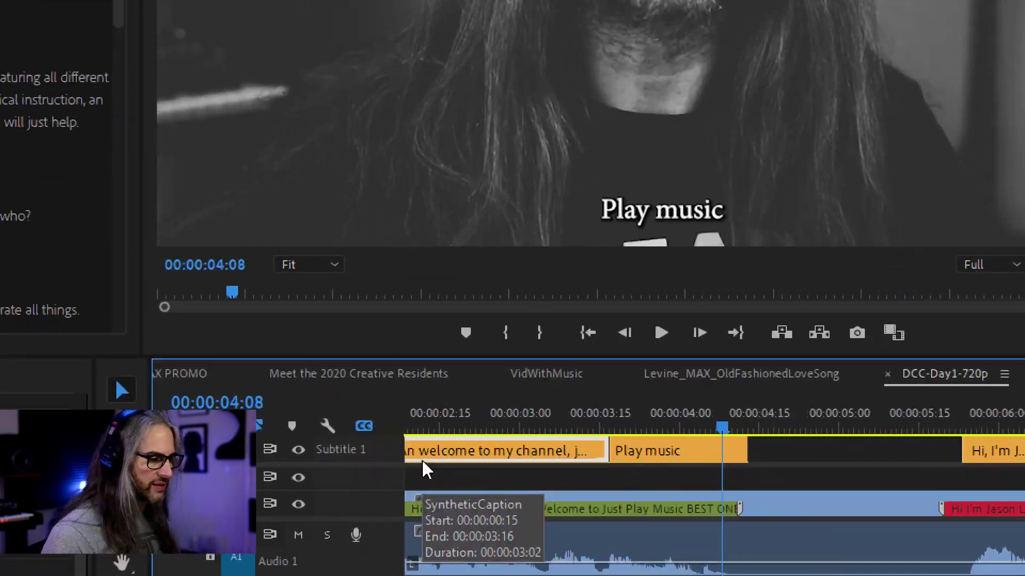
key("-")
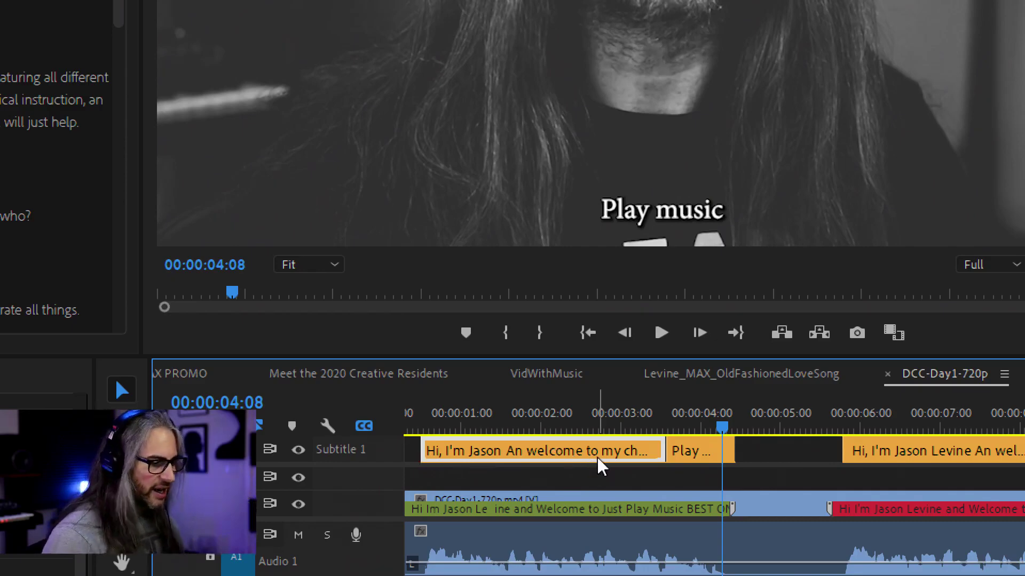
key("-")
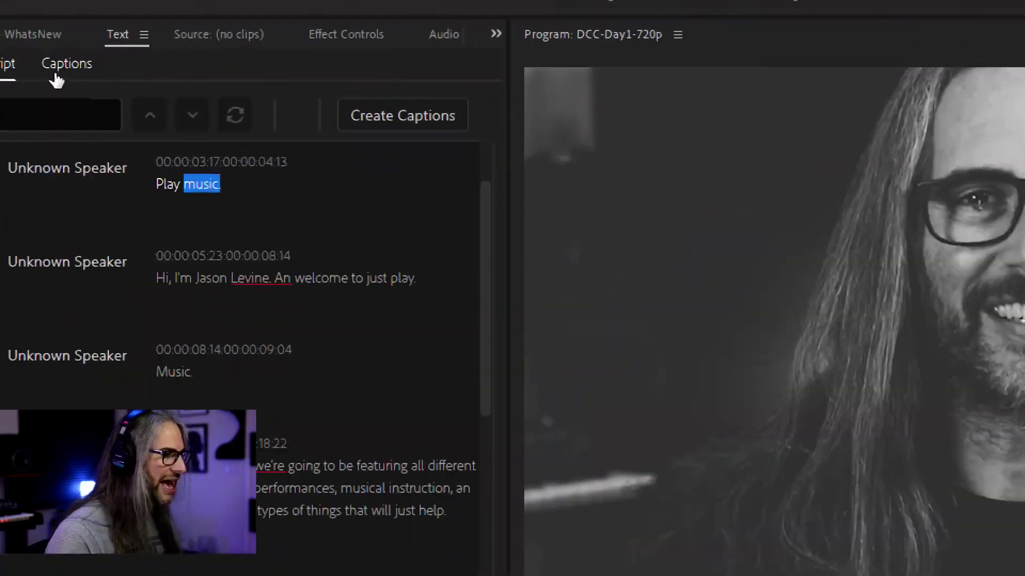
left_click(54, 74)
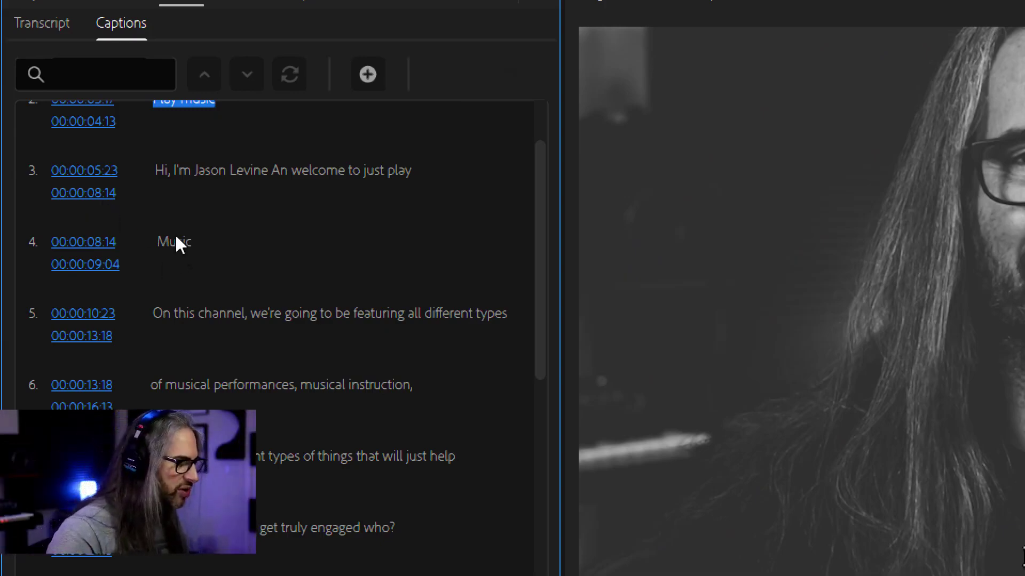
- Try to append "music" to the third caption, at 00:00:05:23, so it ends with "just play music"
left_click(392, 170)
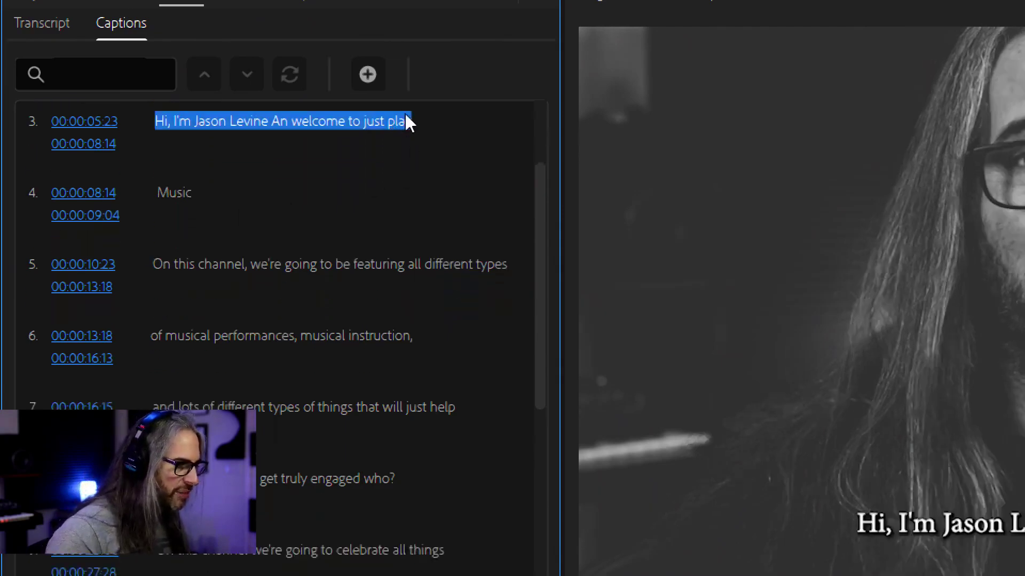
double_click(402, 122)
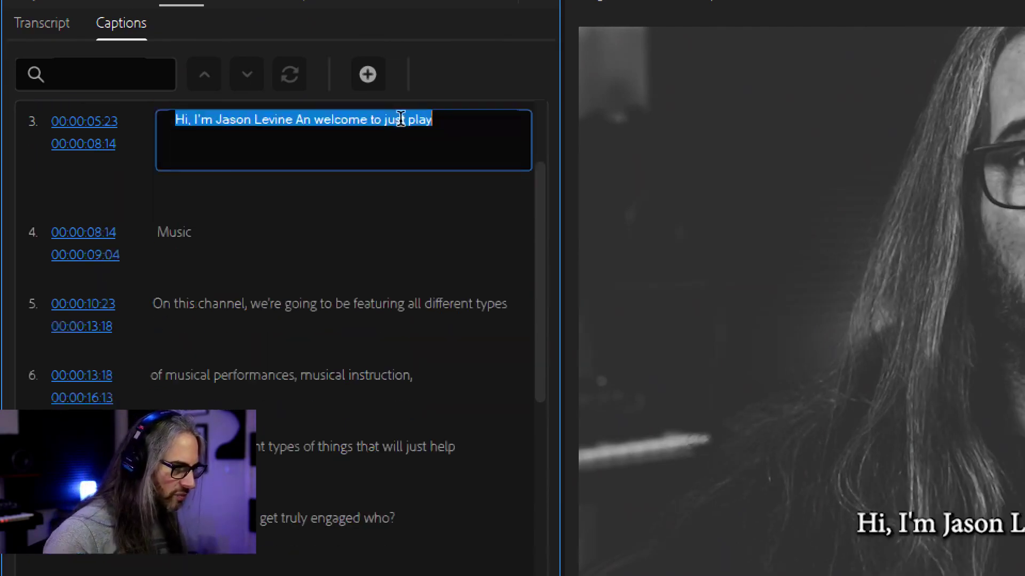
key("End")
type("music")
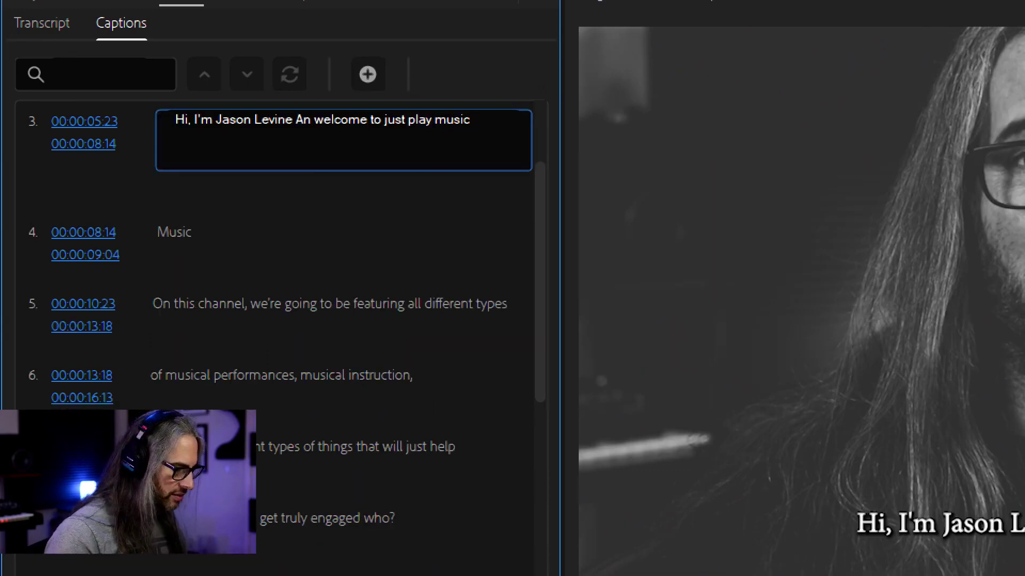
key("Escape")
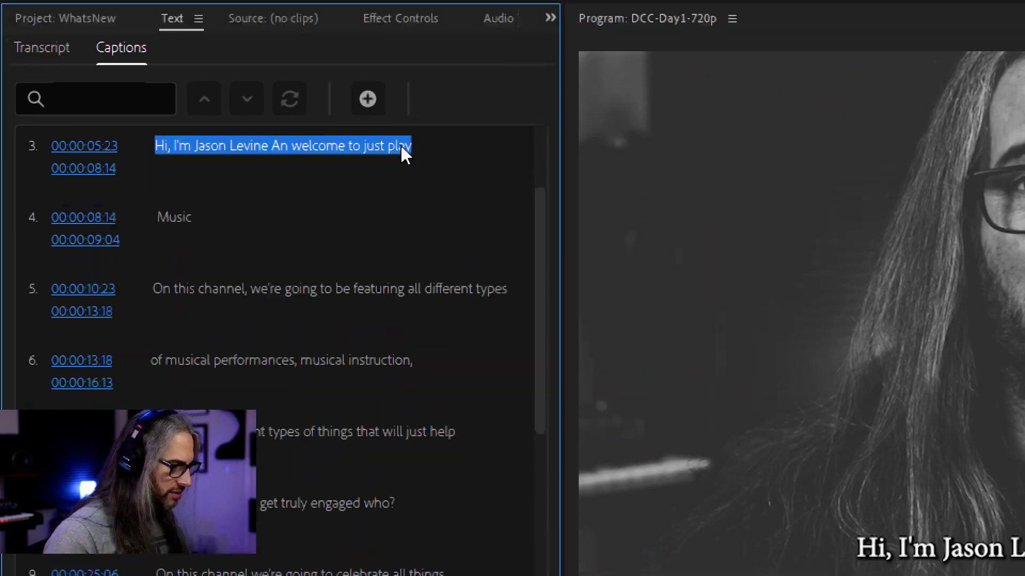
- Reopen the third caption for editing and try again to end its text with "just play music"
double_click(401, 171)
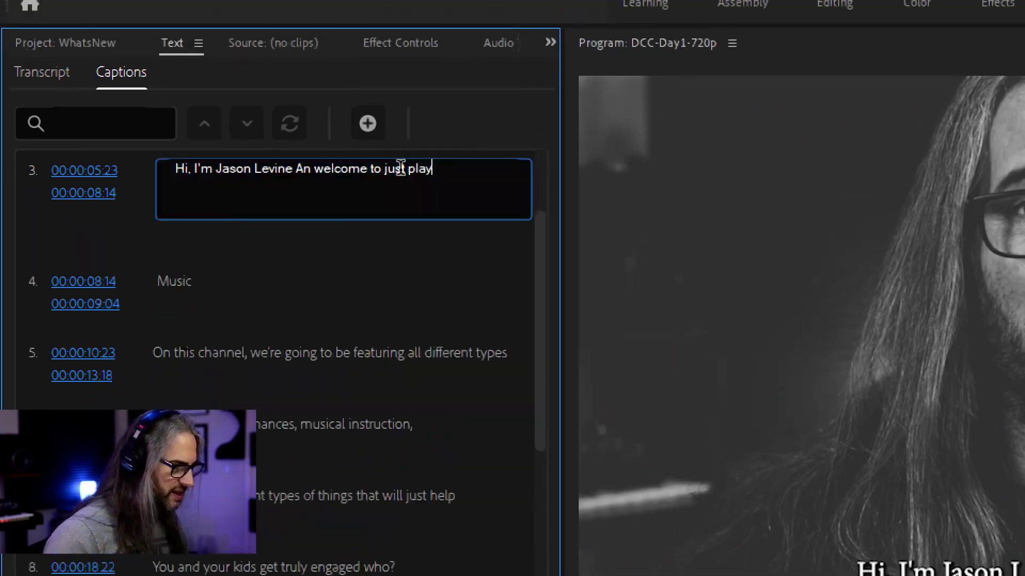
key("End")
type("mm")
key("BackSpace")
key("BackSpace")
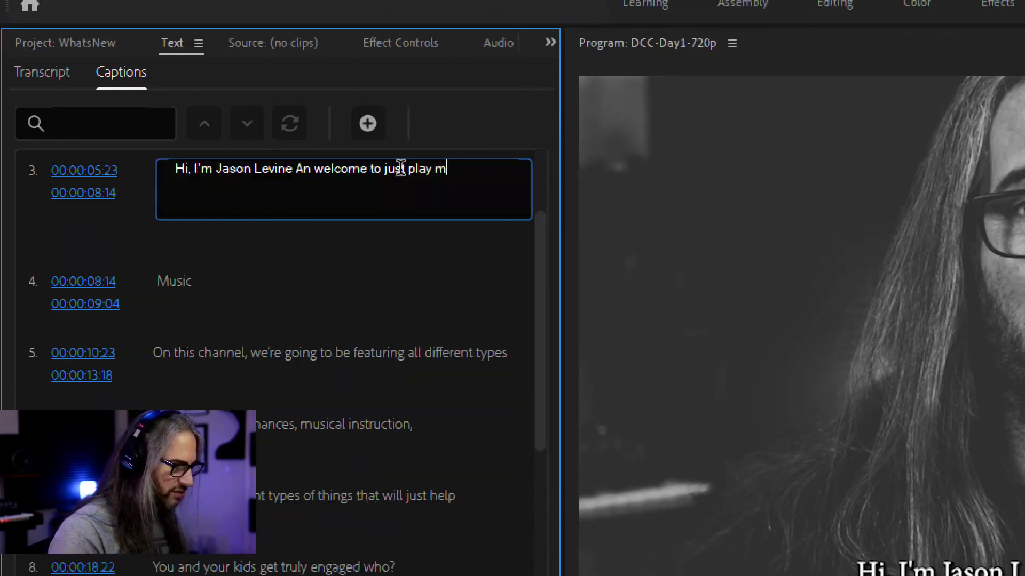
type("usic")
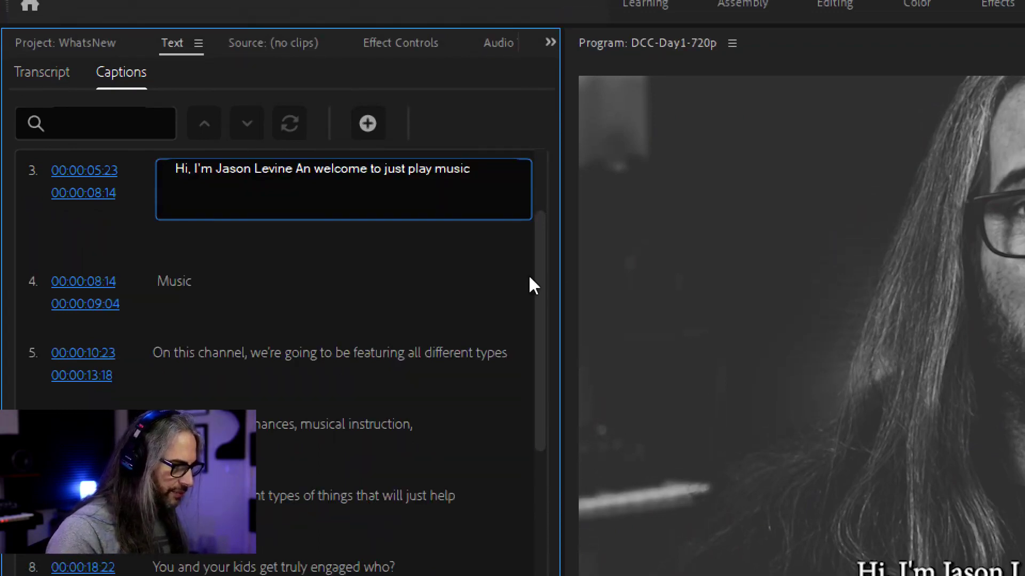
left_click(372, 245)
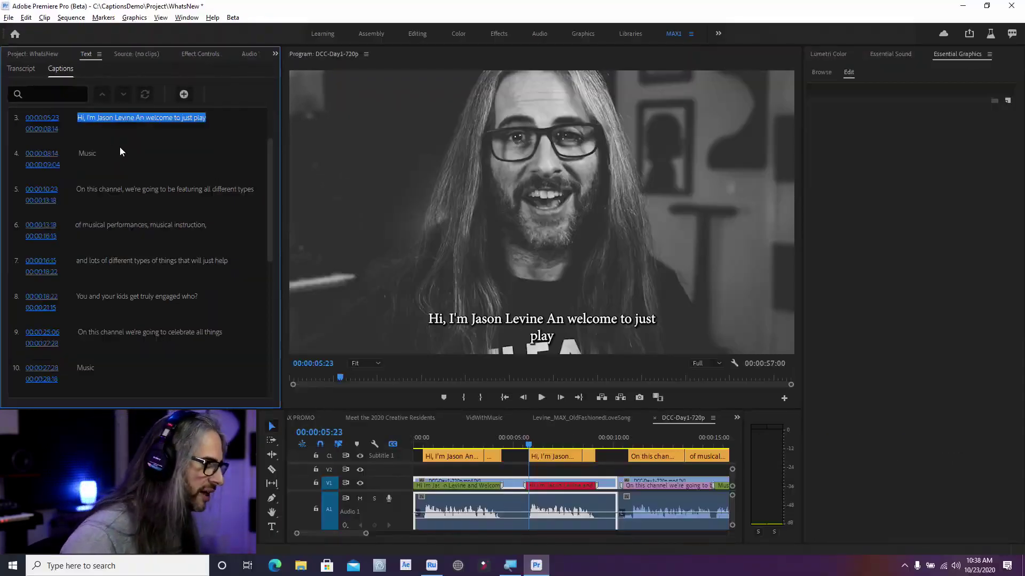
- Go to the fourth and fifth captions in the list, and select the fifth caption's clip to show its text properties
left_click(91, 154)
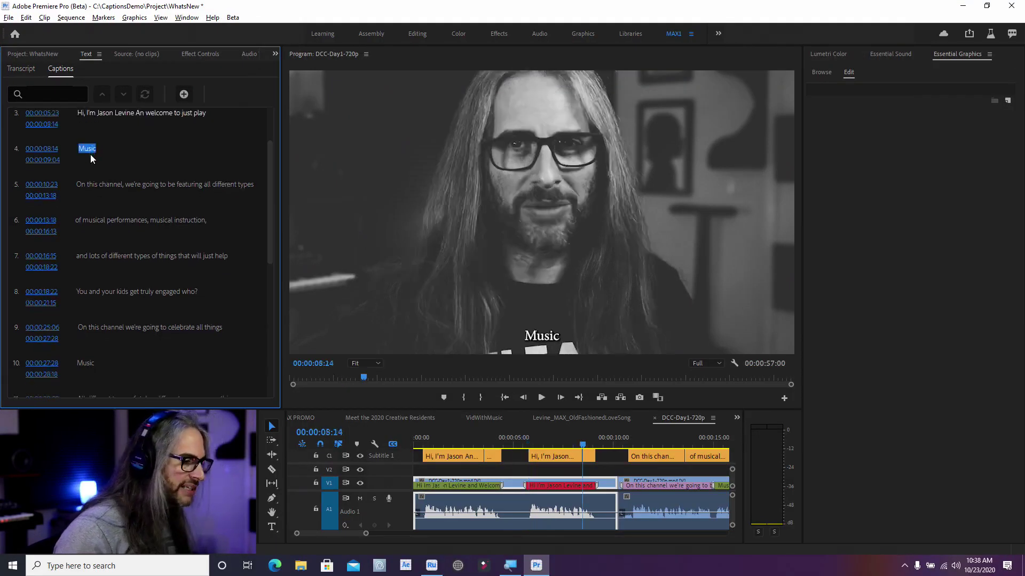
left_click(101, 155)
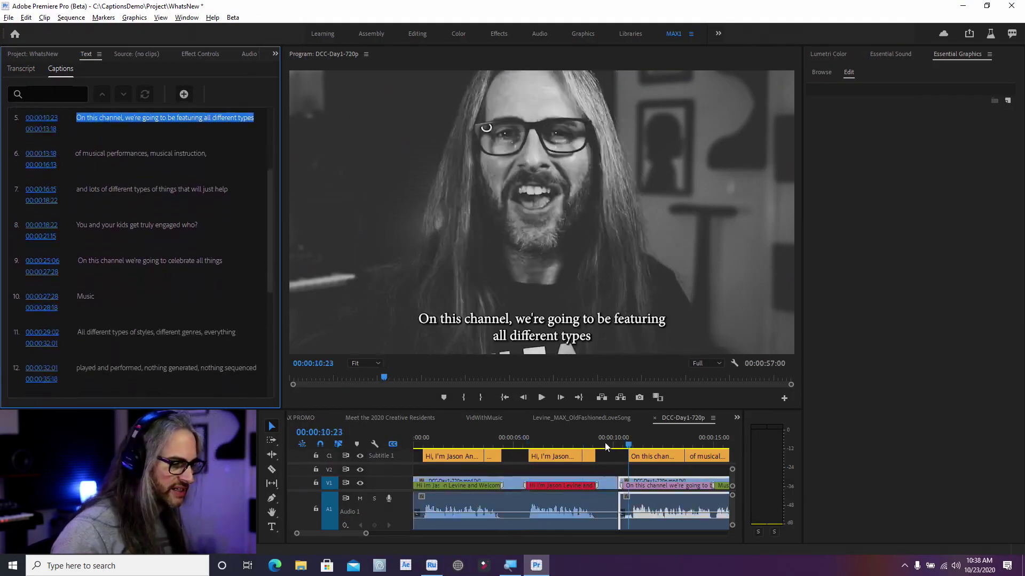
left_click(638, 456)
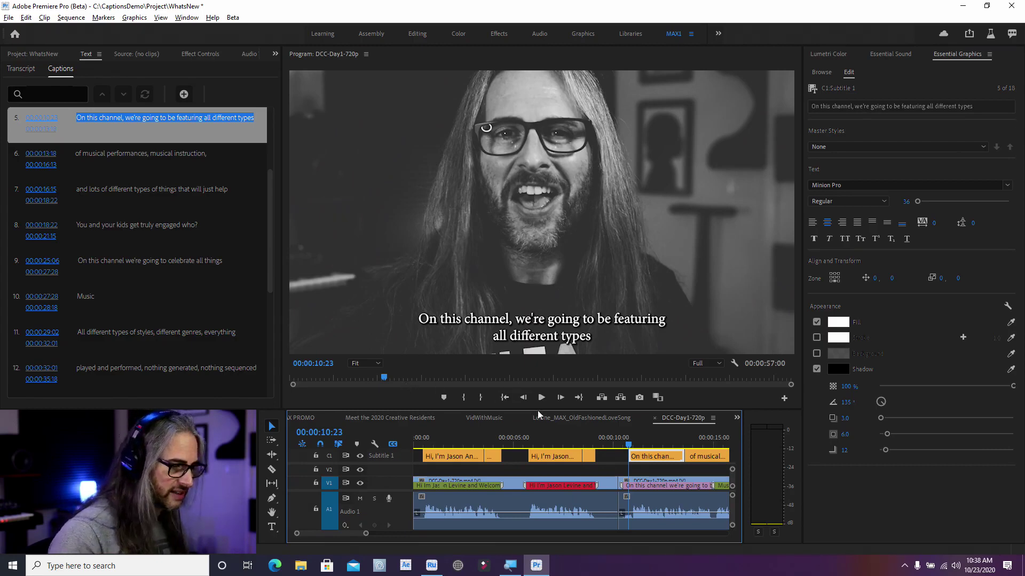
- Open the OldFashionedLoveSong sequence, play its opening, and play on from about 36 seconds to 00:00:45:10
left_click(559, 419)
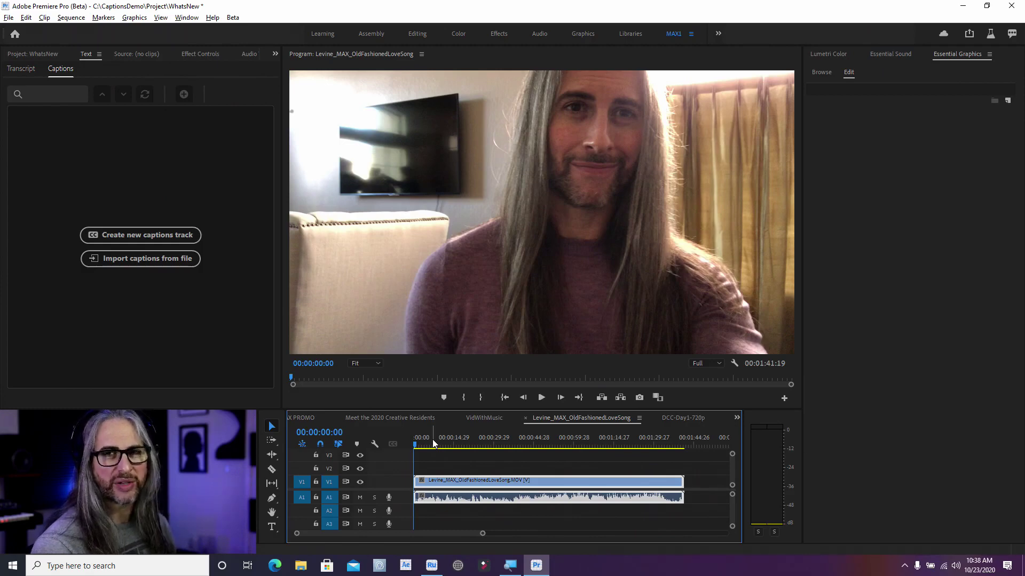
key("space")
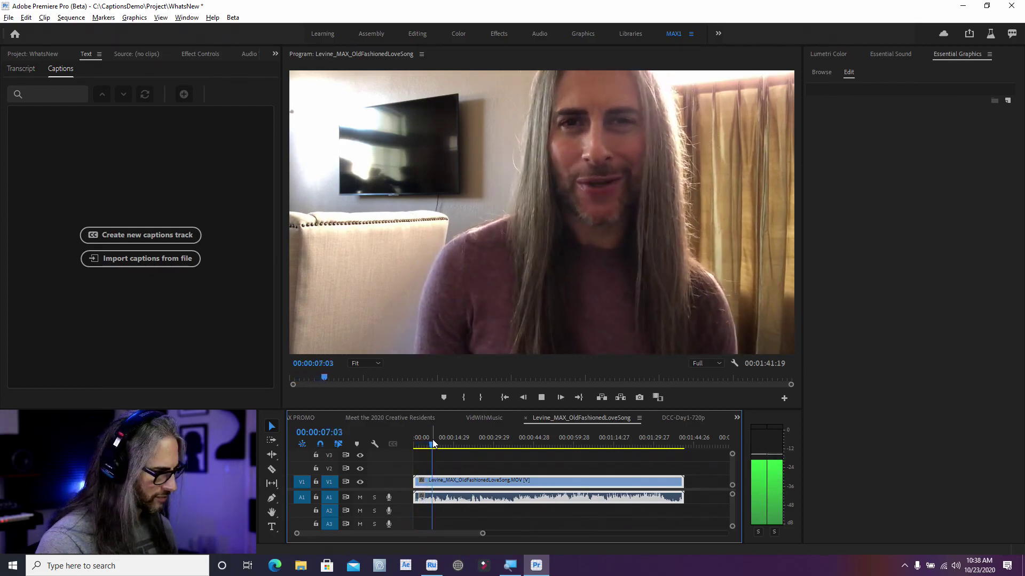
key("space")
left_click_drag(442, 452, 511, 437)
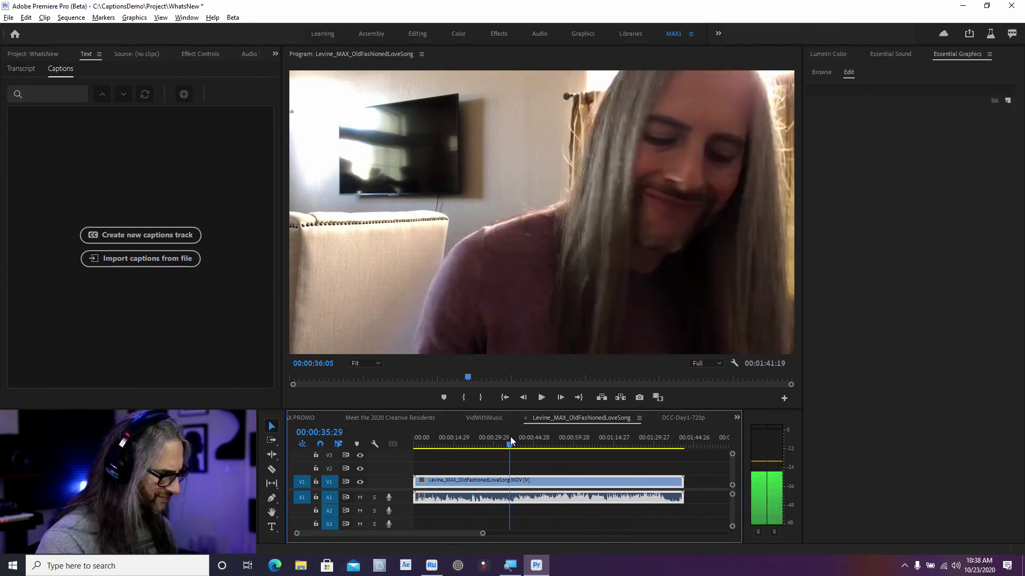
key("space")
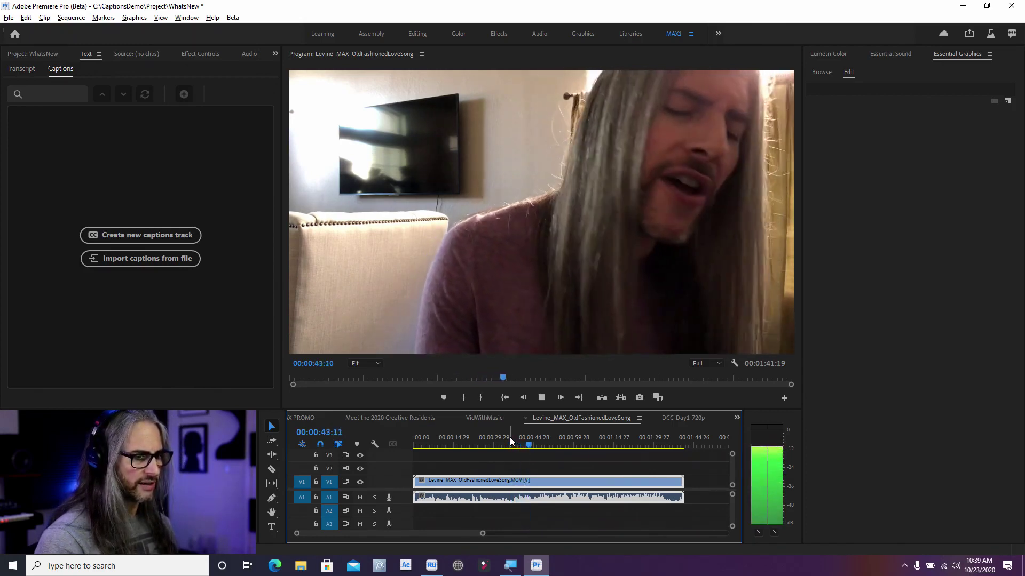
key("space")
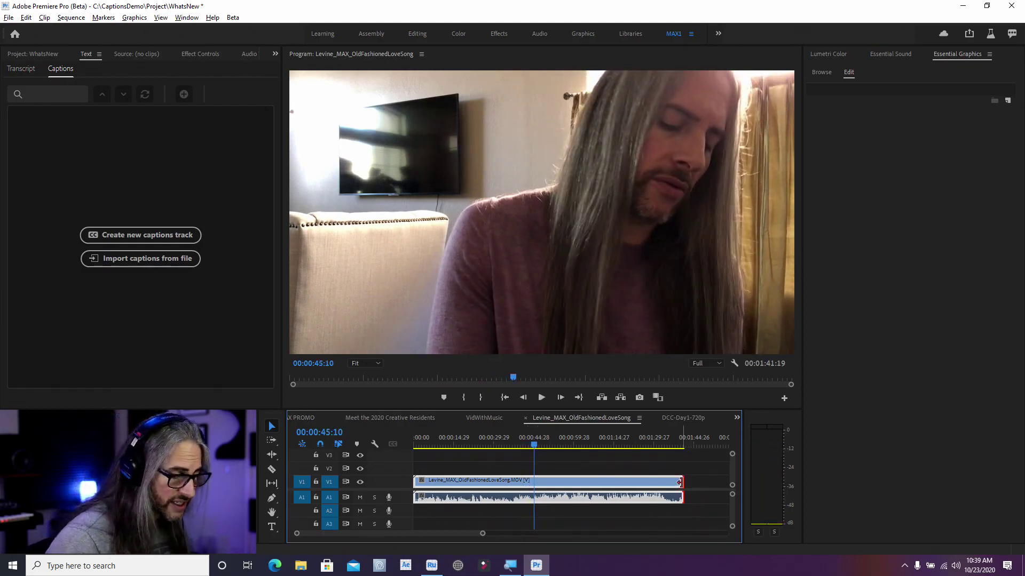
- Trim the end of the song clip to 00:01:37:07 and transcribe the sequence's A1 audio in English with one speaker
left_click_drag(682, 485, 668, 483)
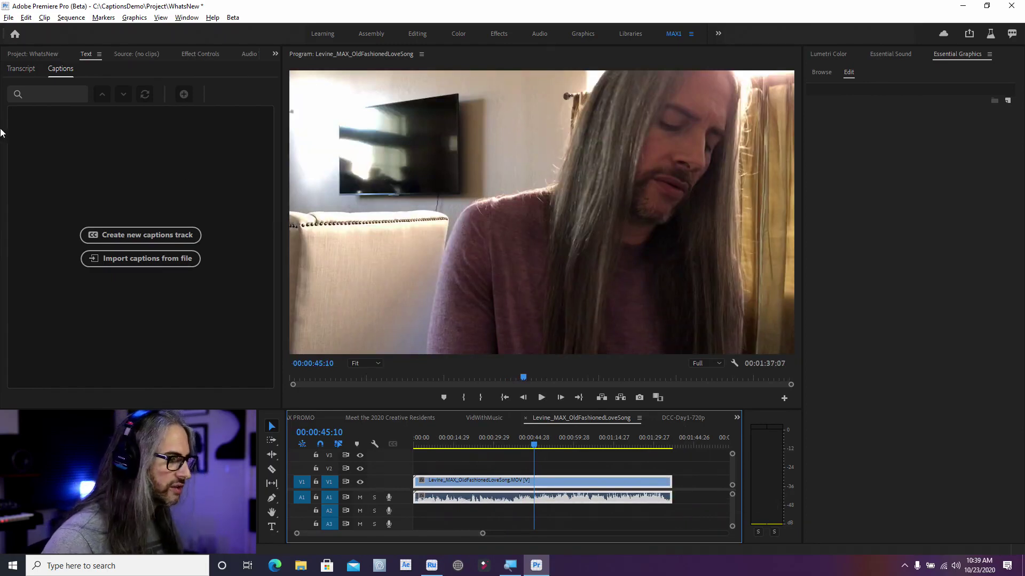
left_click(9, 67)
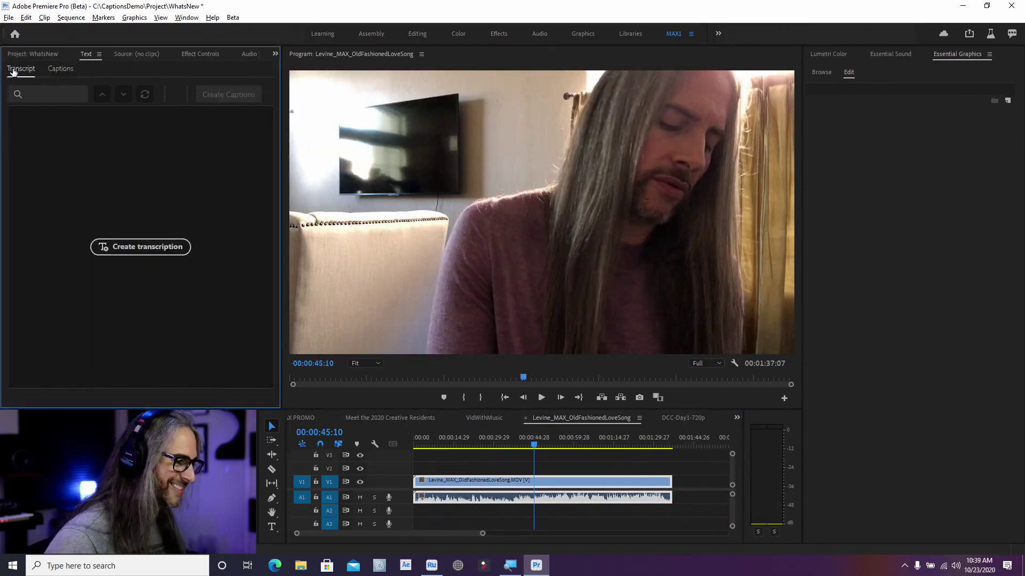
left_click(143, 245)
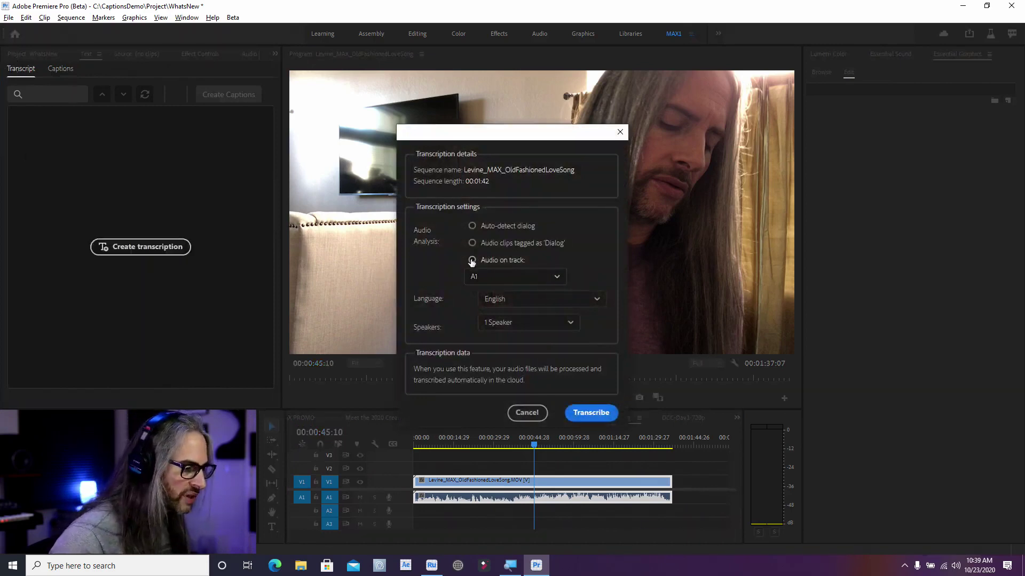
left_click(588, 412)
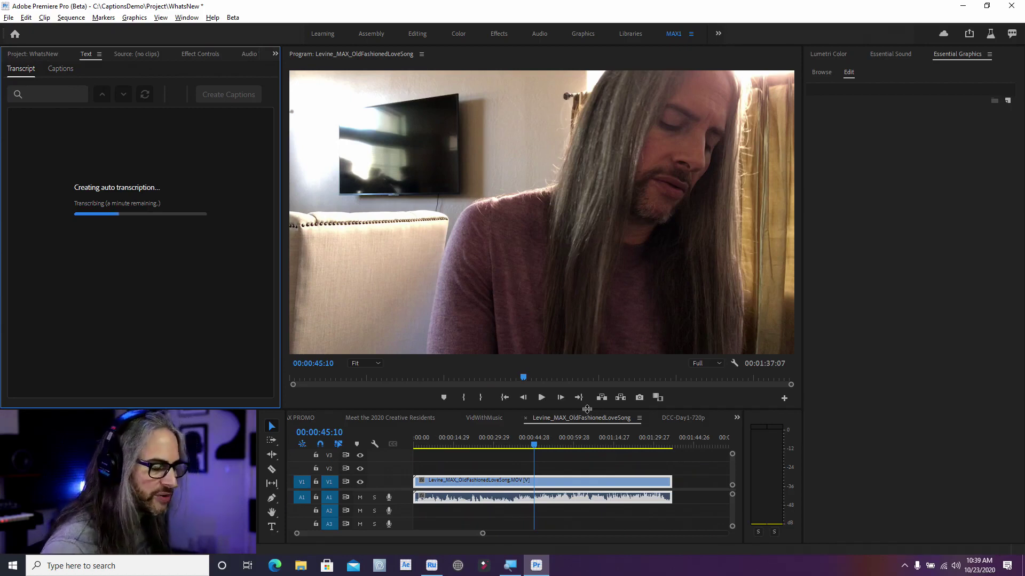
- Review the complete list of changes in the beta's What's new window, then close it
left_click(990, 34)
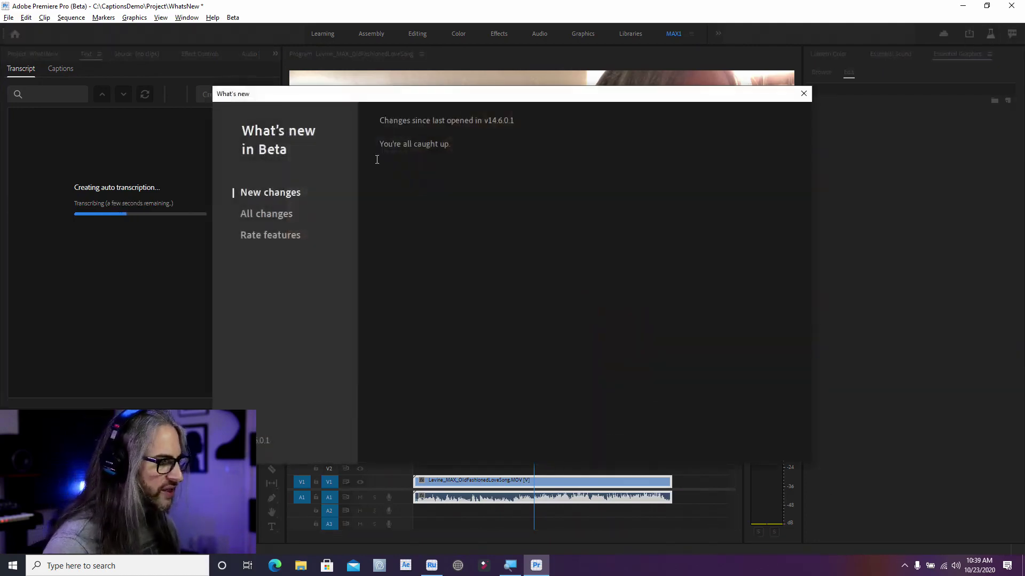
left_click(271, 215)
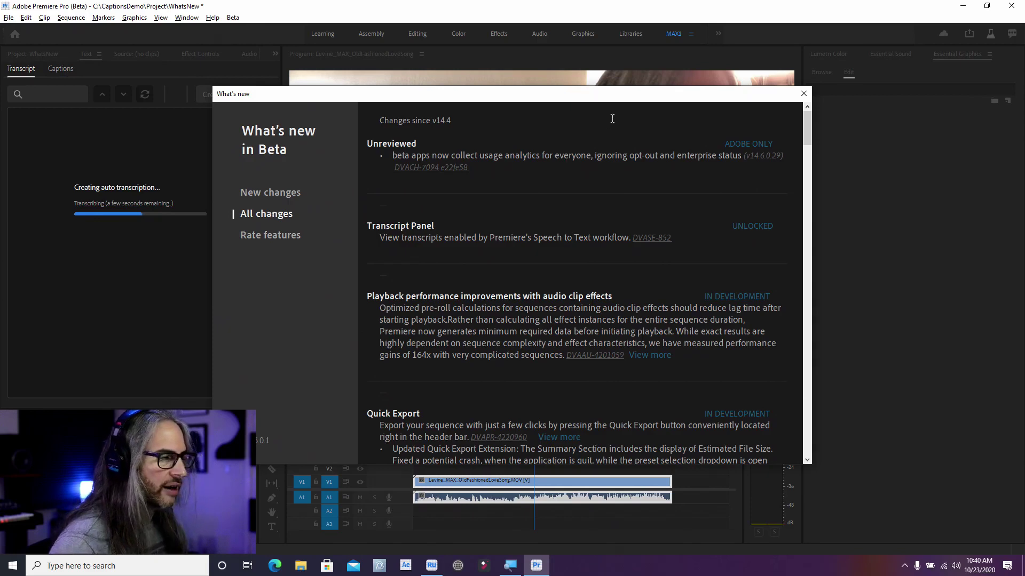
left_click(804, 93)
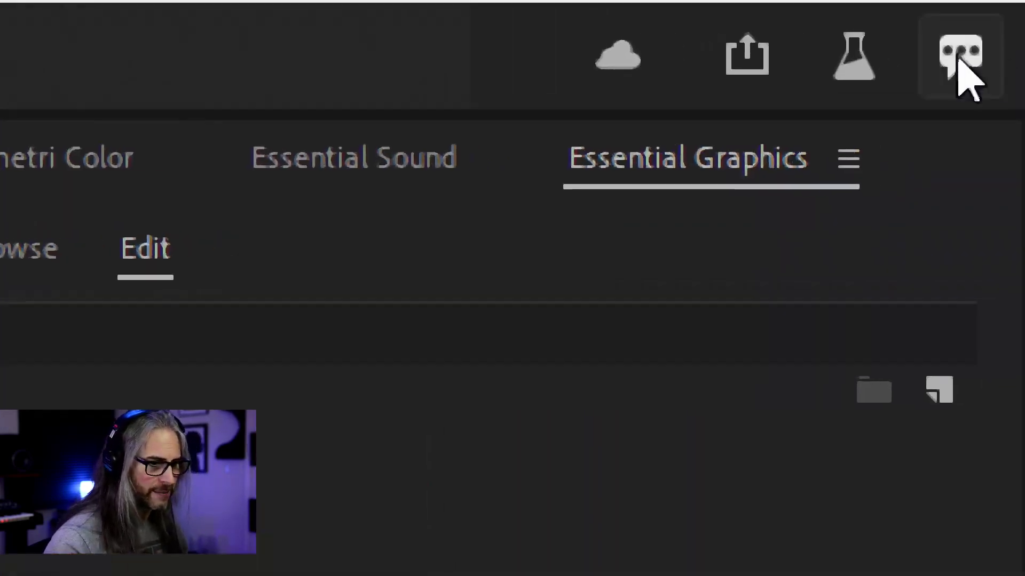
- Visit the Premiere Pro (Beta) community page in the browser and return to Premiere Pro
left_click(972, 52)
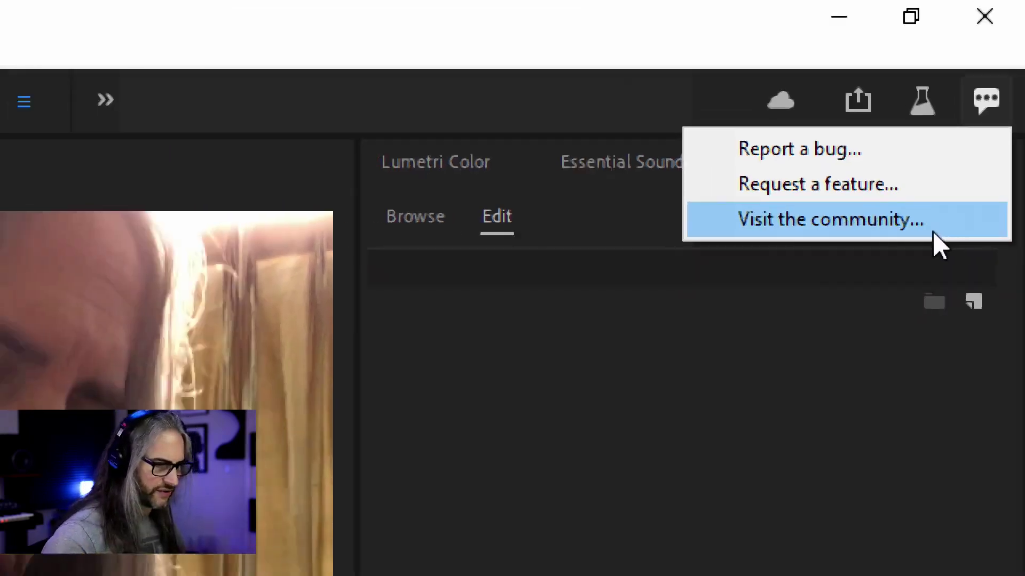
left_click(933, 233)
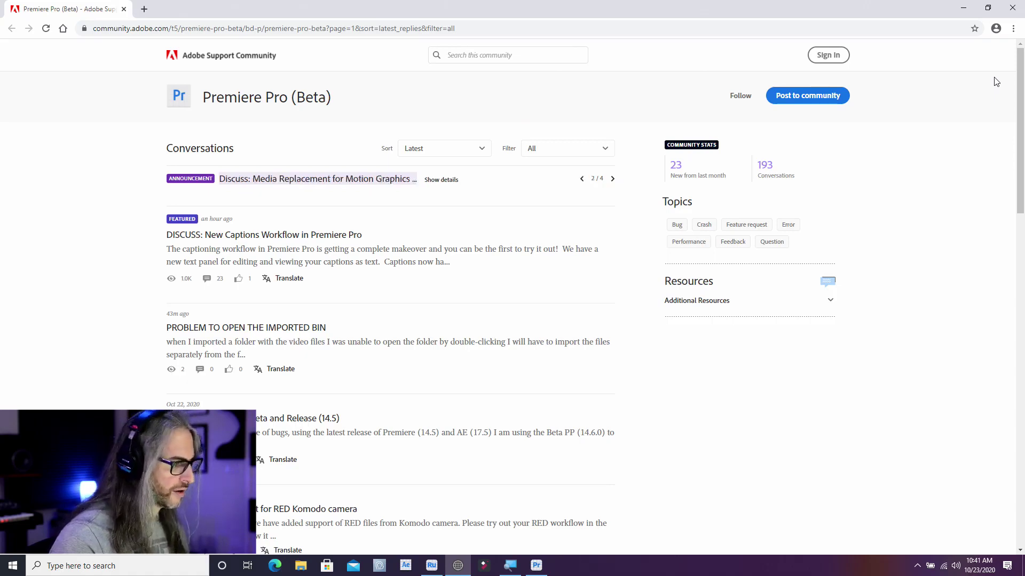
key("alt+Tab")
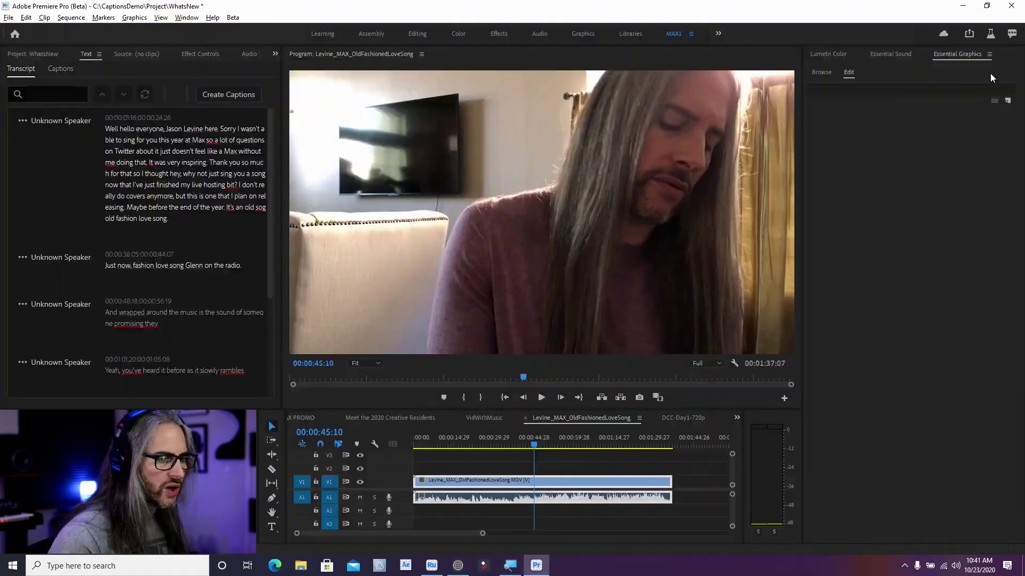
- Open the feature request page in the browser, examine the hot ideas and their votes, and return to Premiere Pro
left_click(990, 35)
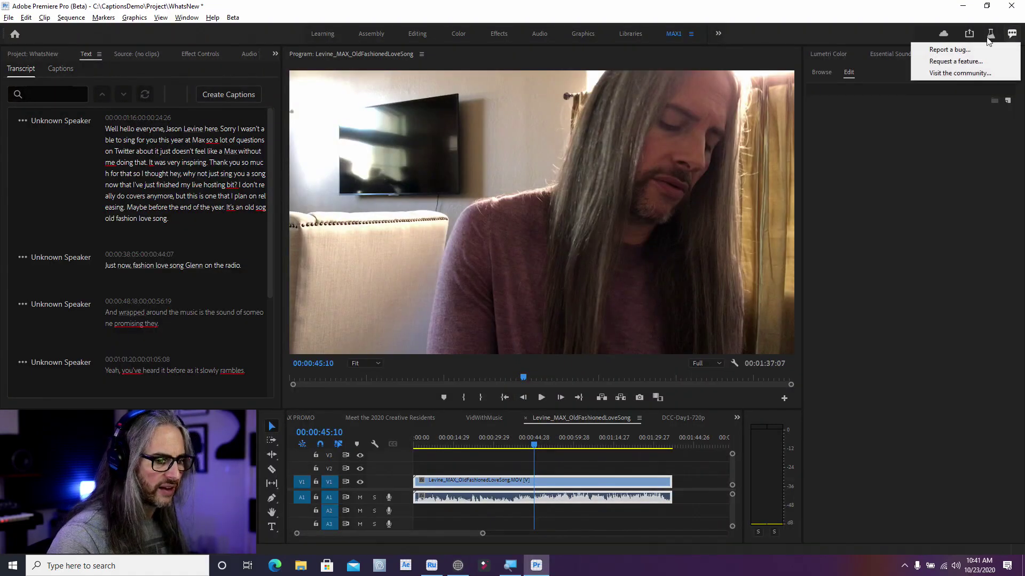
left_click(962, 61)
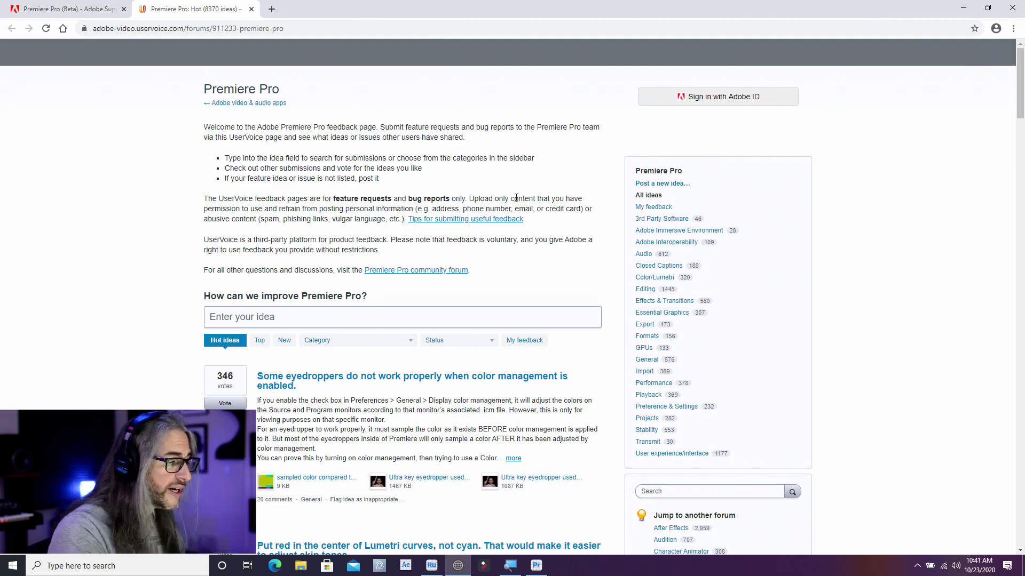
scroll(276, 311, "down", 1)
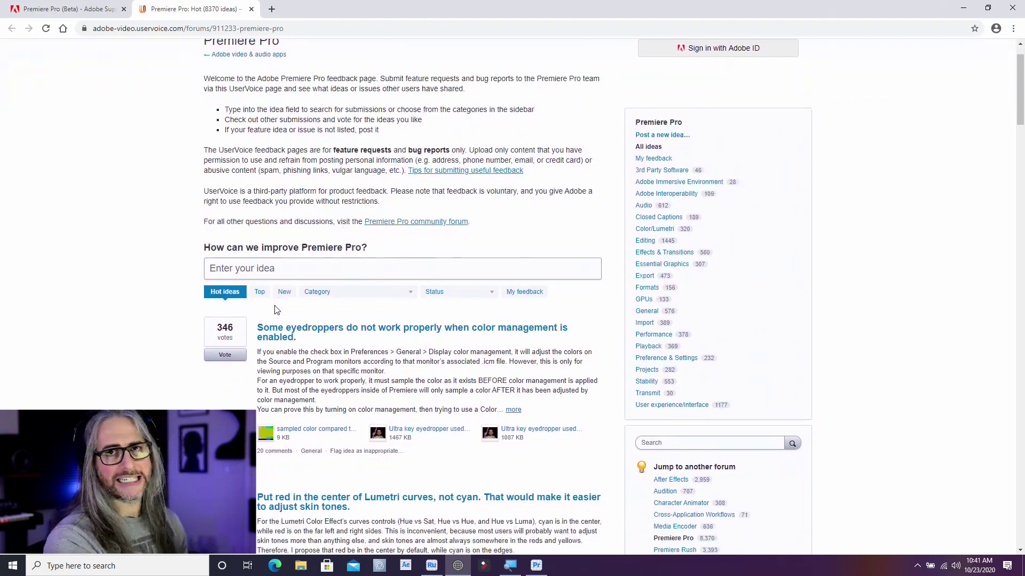
scroll(277, 310, "down", 1)
scroll(275, 304, "down", 5)
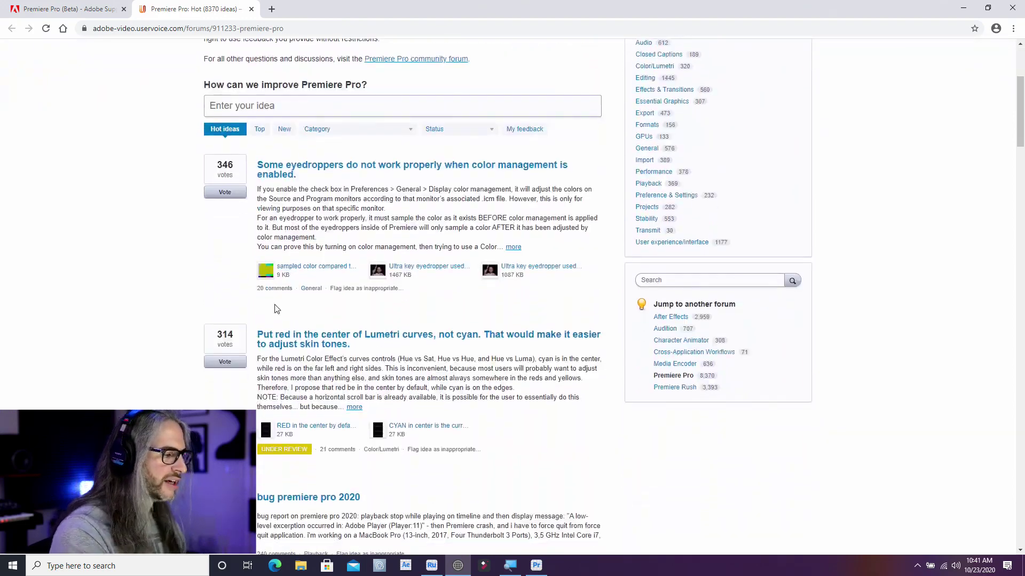
scroll(275, 309, "down", 2)
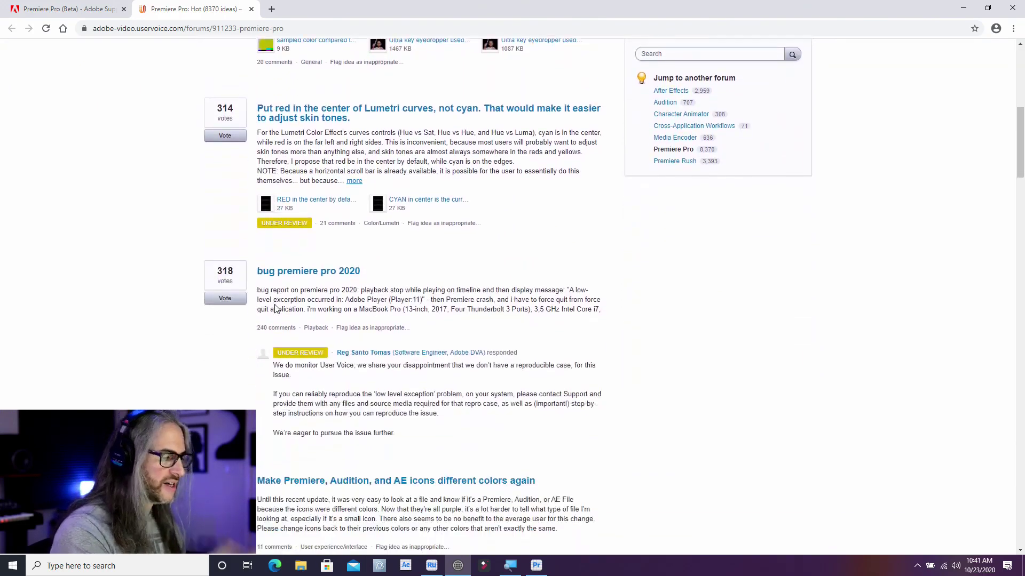
scroll(275, 305, "up", 3)
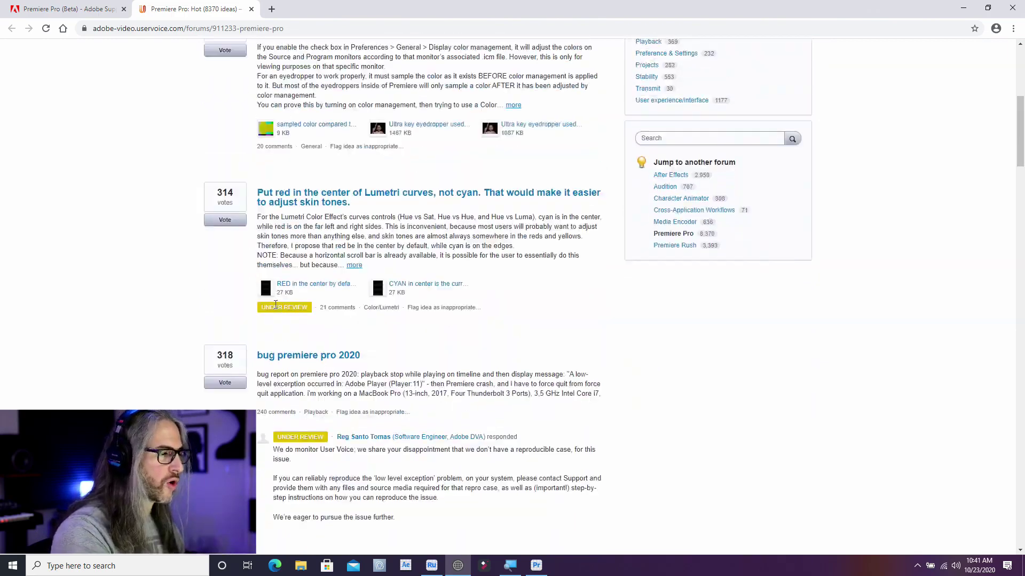
scroll(275, 305, "up", 5)
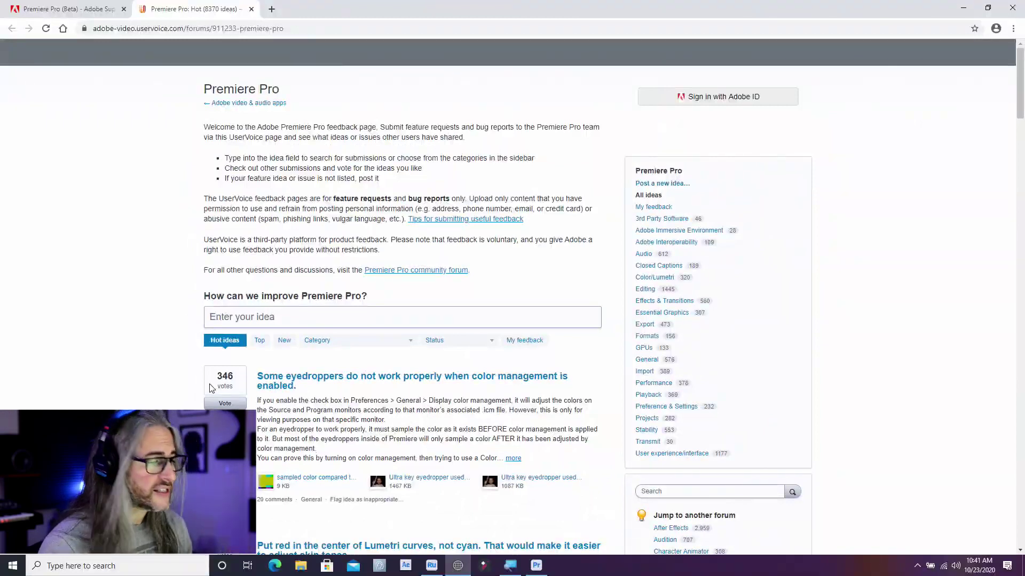
key("alt+Tab")
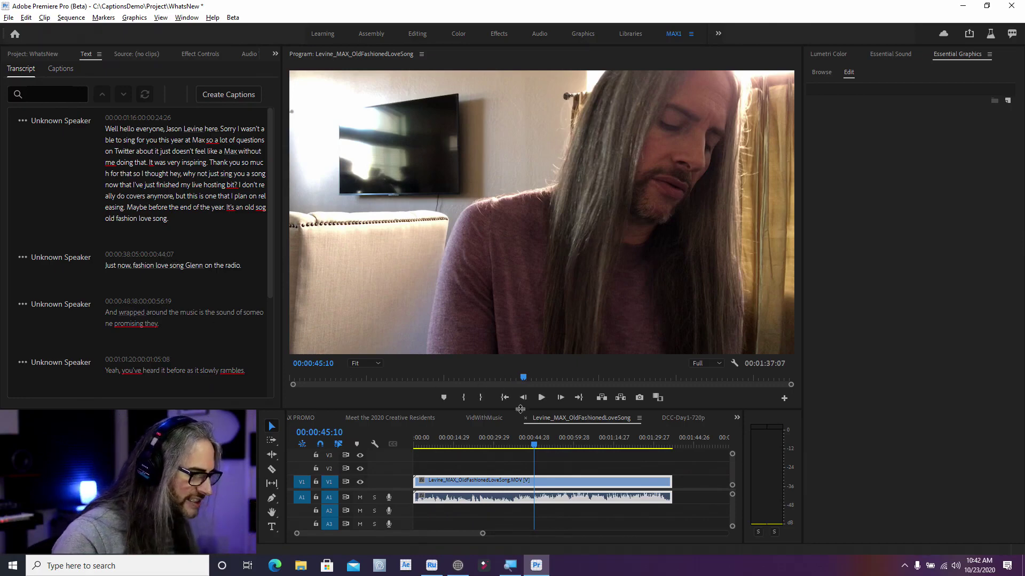
- Play the song sequence from its start to 00:01:11:29, pausing along the way to compare the transcript with the singing
left_click_drag(532, 446, 388, 429)
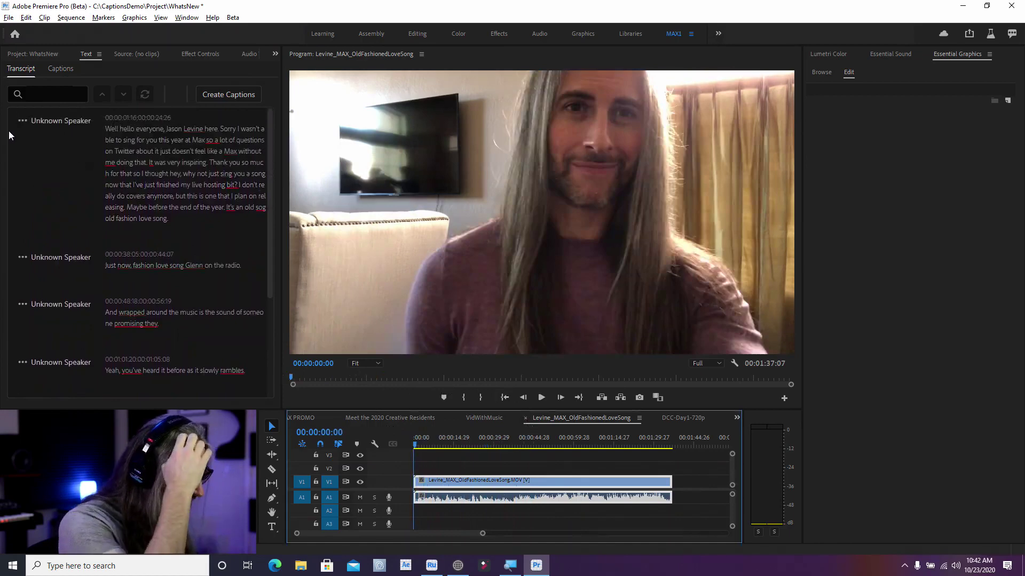
key("space")
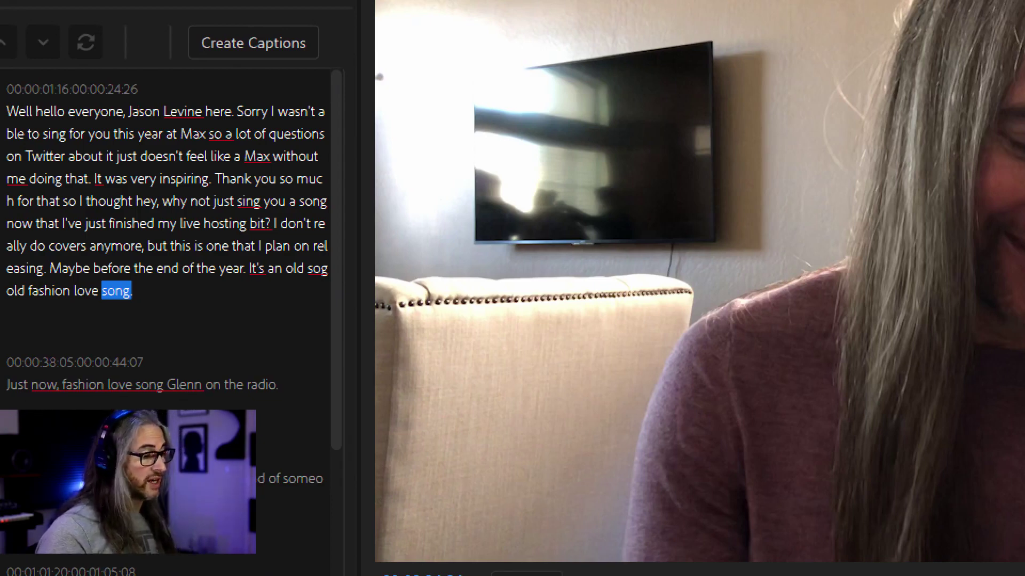
key("space")
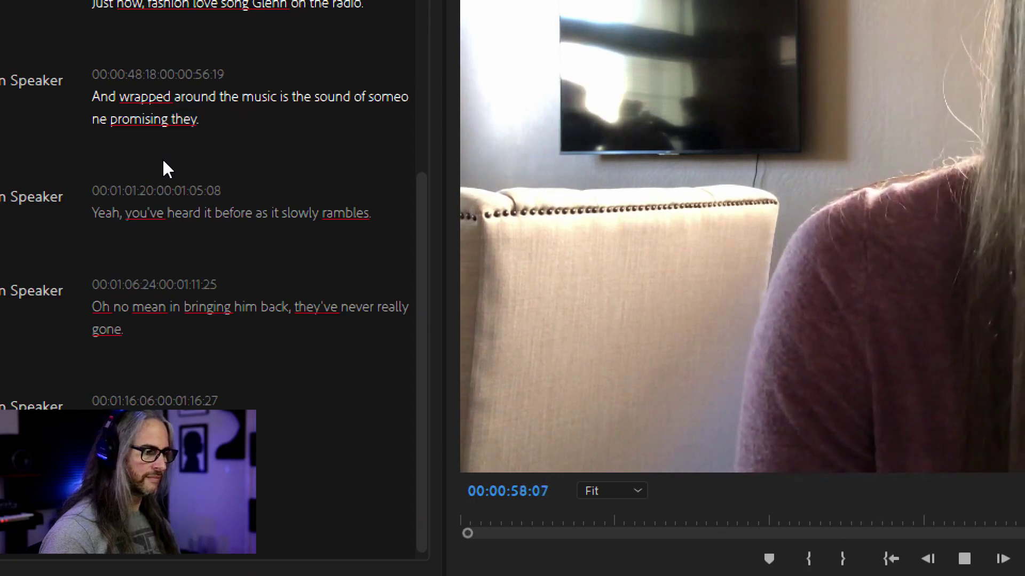
key("space")
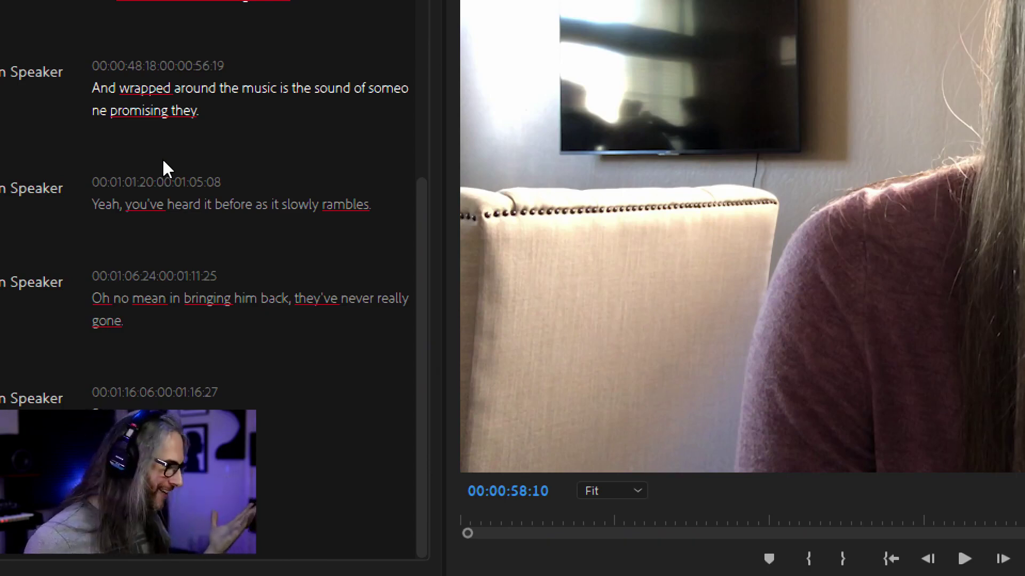
key("space")
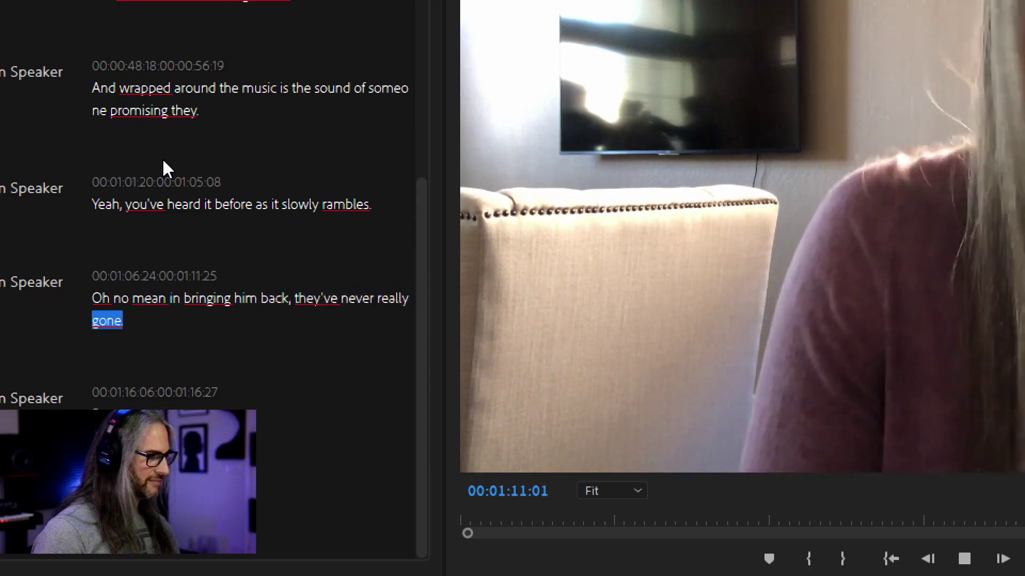
key("space")
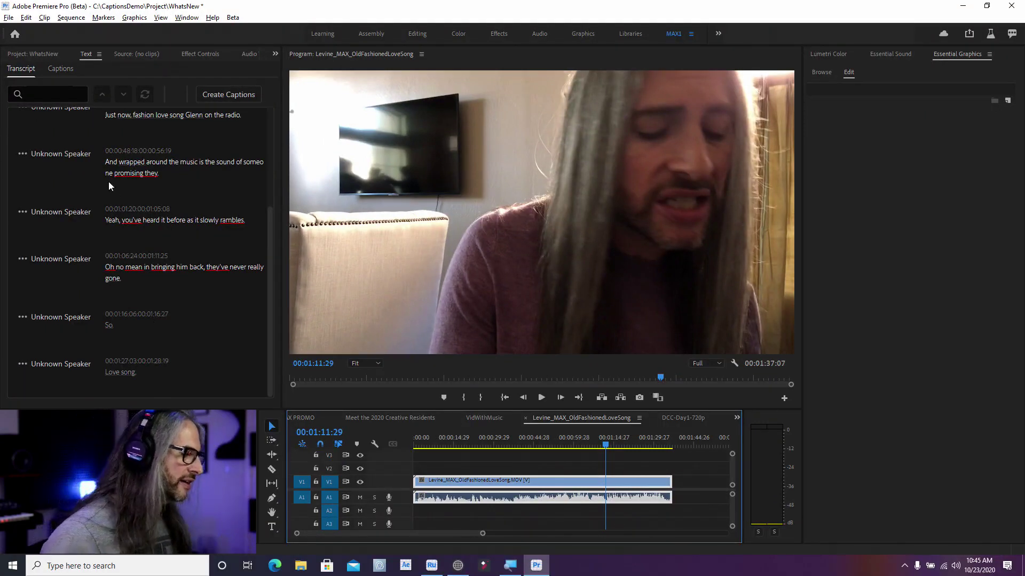
- Create captions from the song's transcript and select the caption clip at 00:00:07:24
scroll(108, 182, "up", 3)
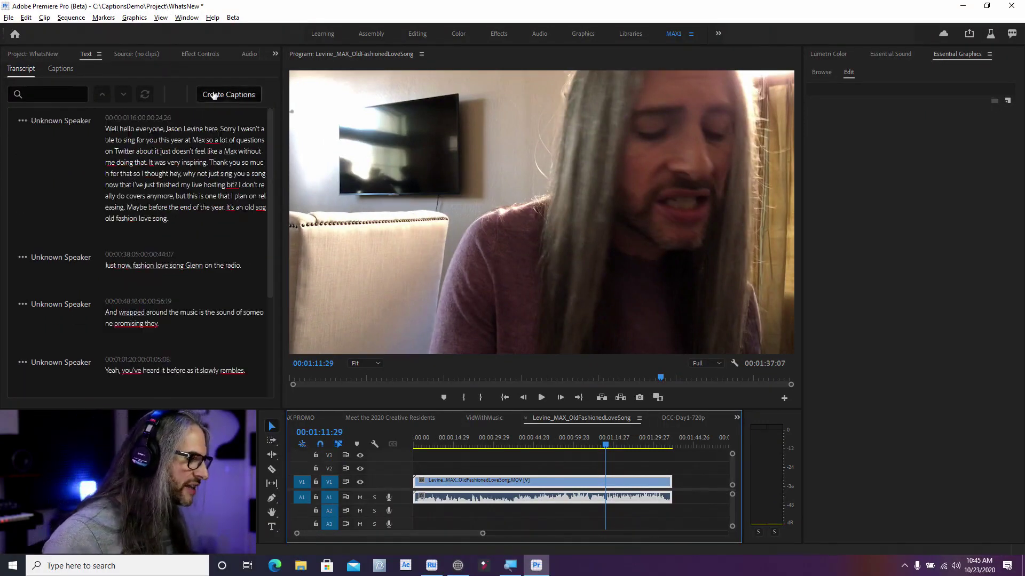
left_click(229, 95)
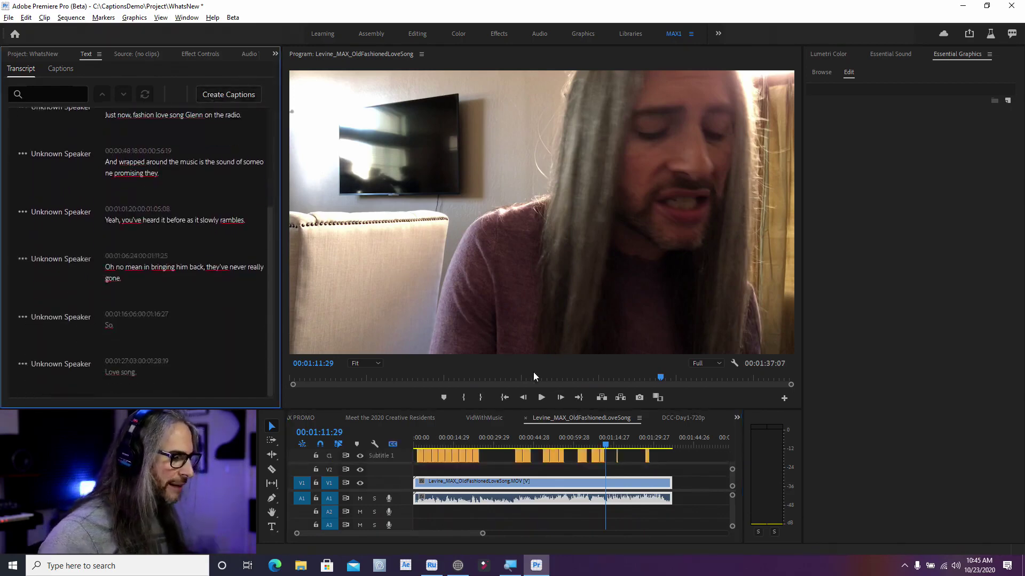
left_click_drag(605, 445, 435, 455)
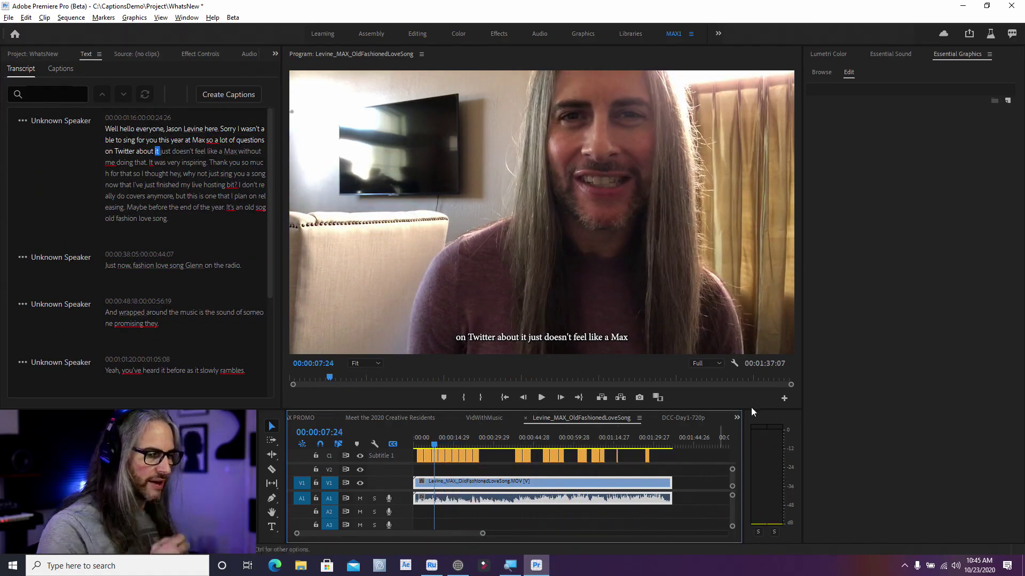
left_click(698, 454)
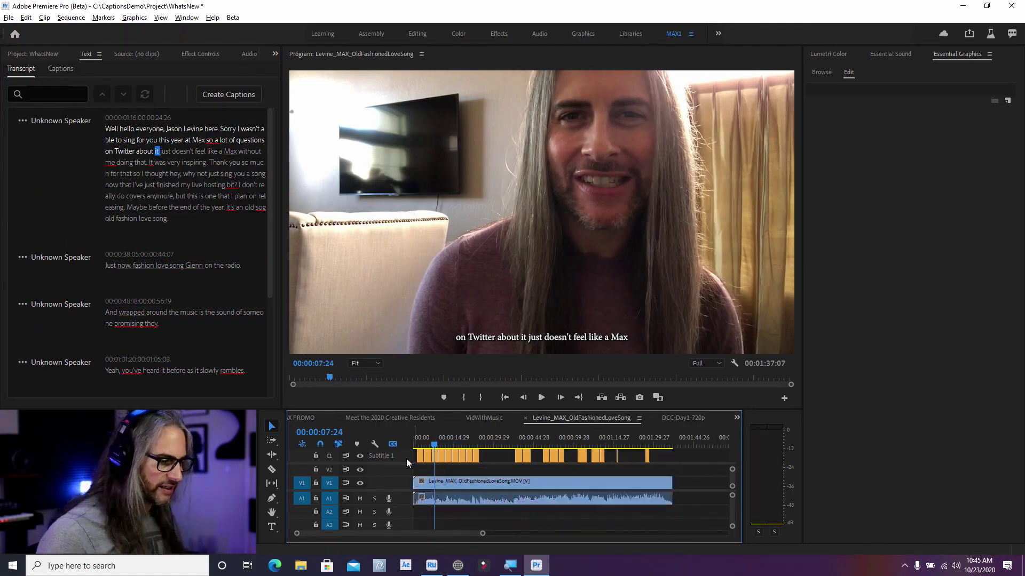
left_click(434, 455)
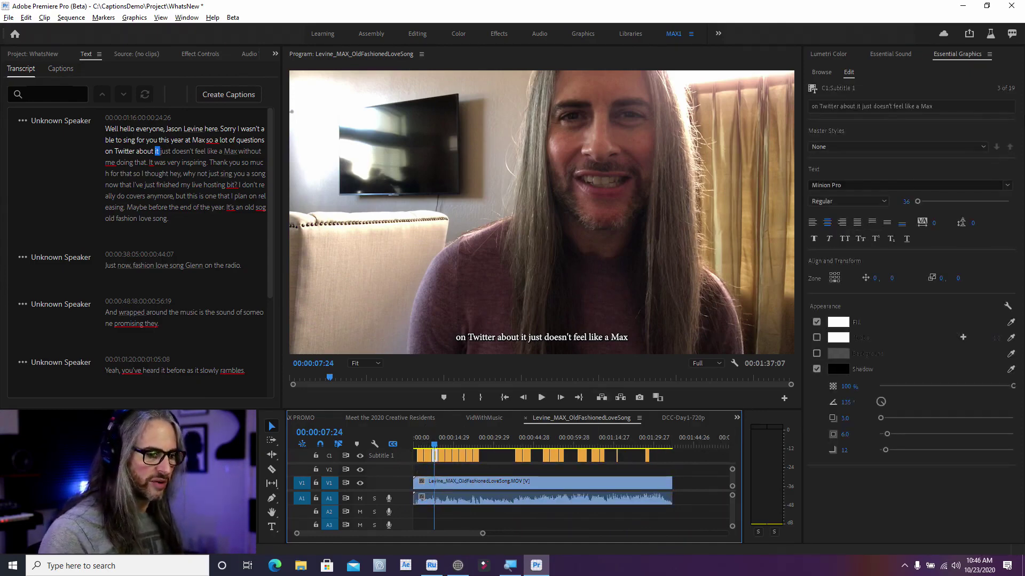
- Try the "White with drop shadow" master style on the selected caption
key("super")
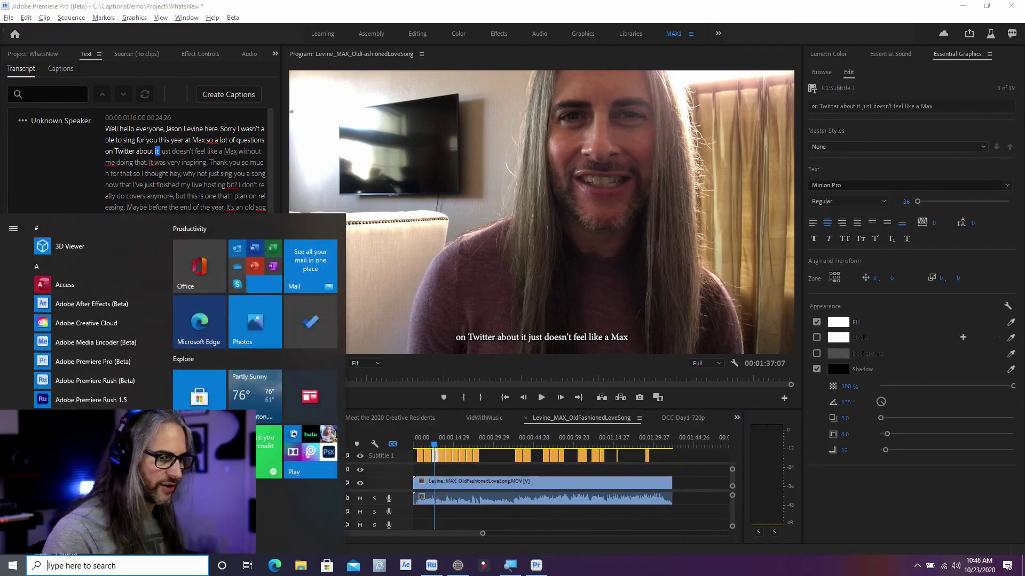
key("super")
left_click(977, 146)
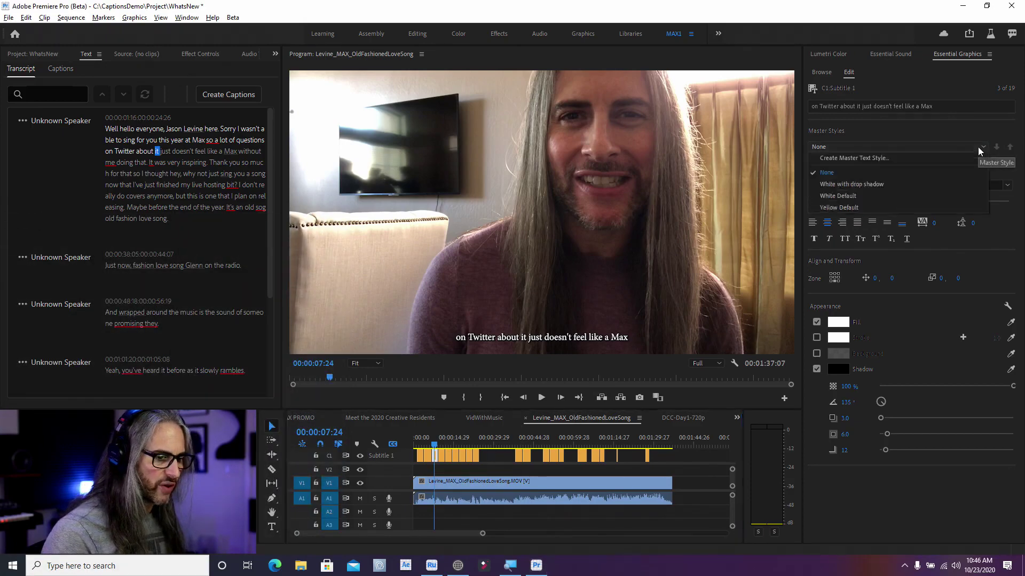
left_click(924, 183)
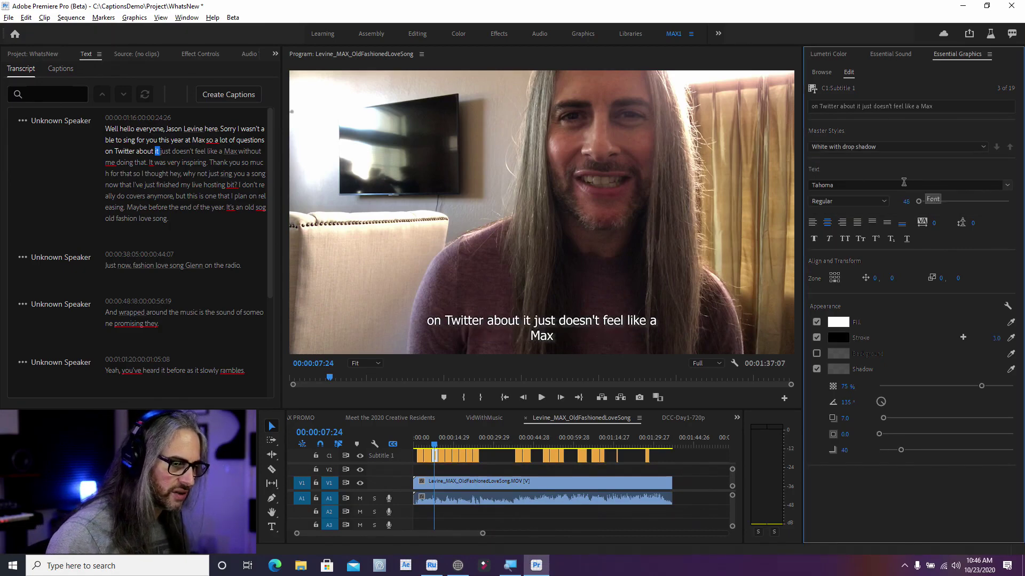
- Apply the White Default master style to the selected caption and enlarge its background size to 19.0
left_click(887, 148)
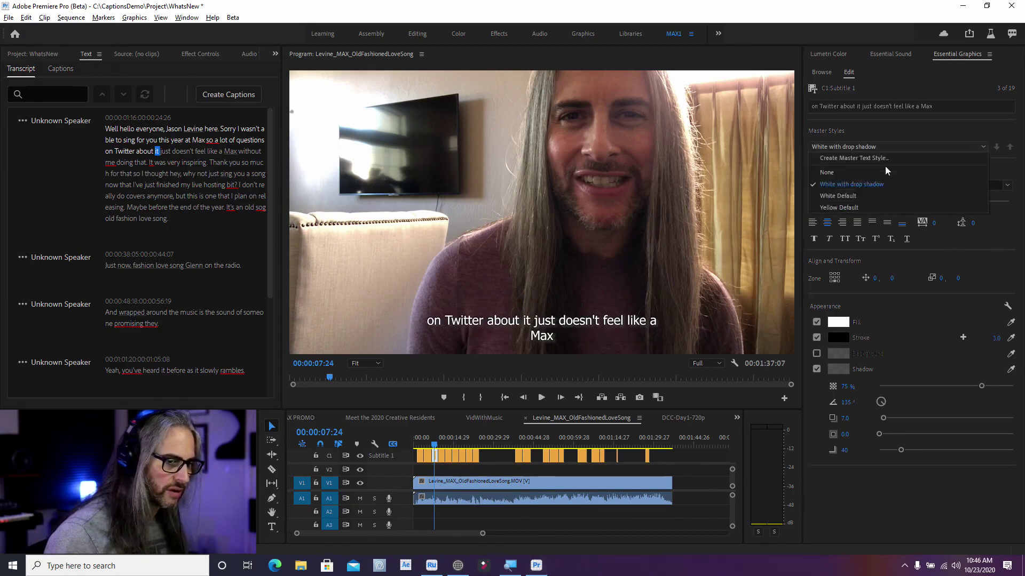
left_click(884, 200)
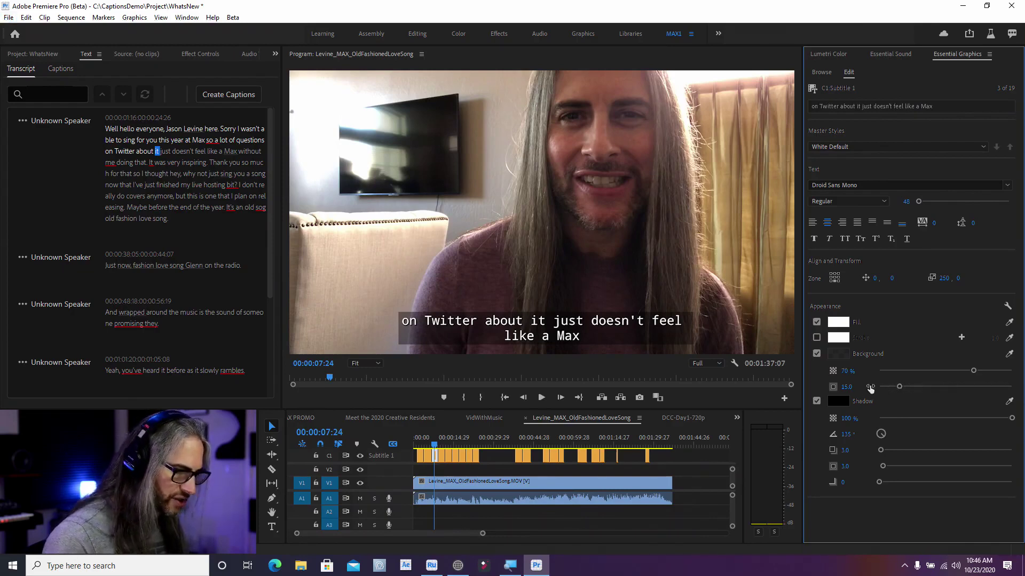
mouse_move(893, 386)
left_mouse_down()
mouse_move(959, 386)
mouse_move(905, 387)
left_mouse_up()
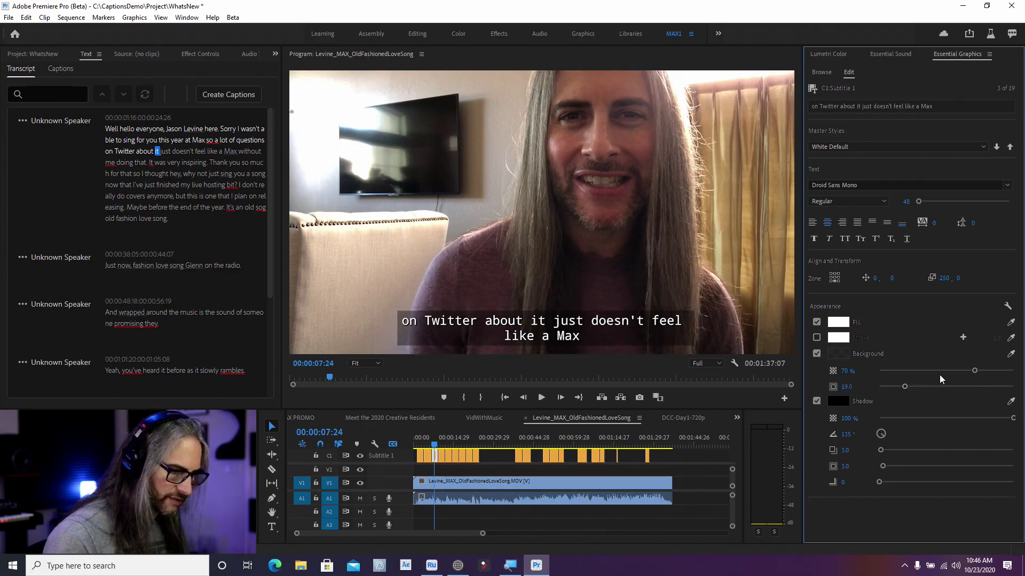
- Set the selected caption's background opacity to 100% and play on to 00:00:11:14 to compare it with the following caption
left_click_drag(975, 373, 1013, 370)
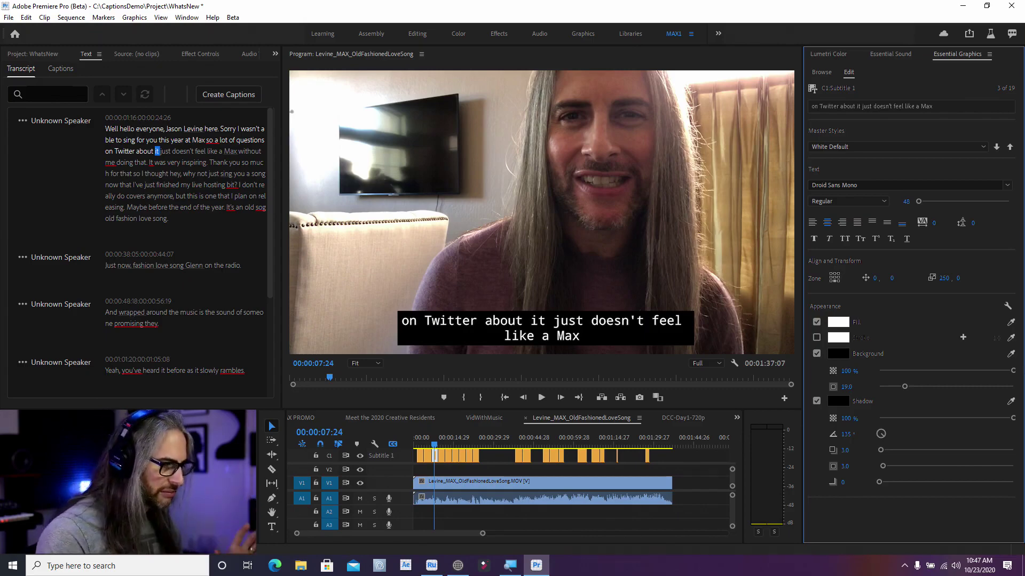
key("space")
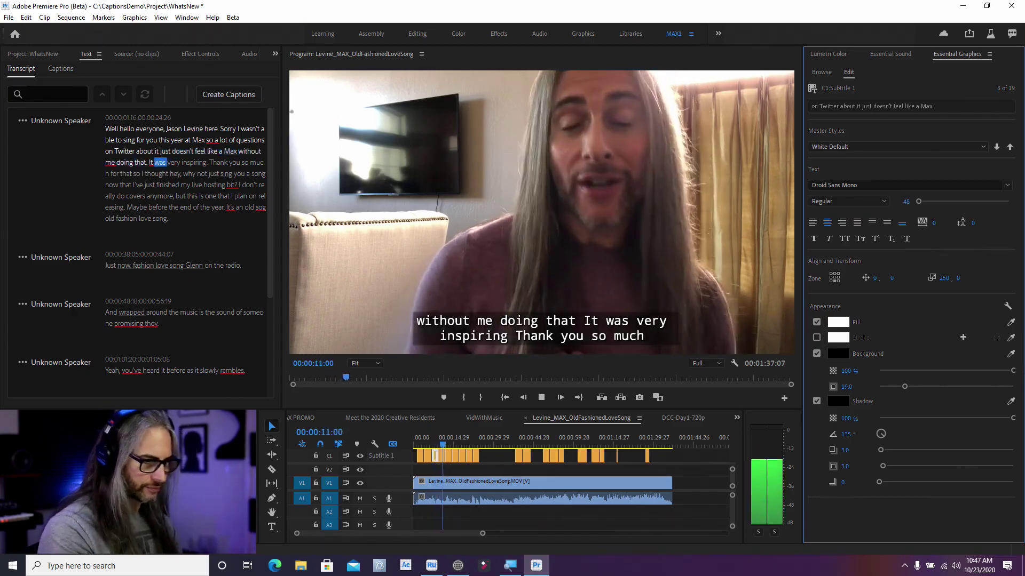
key("space")
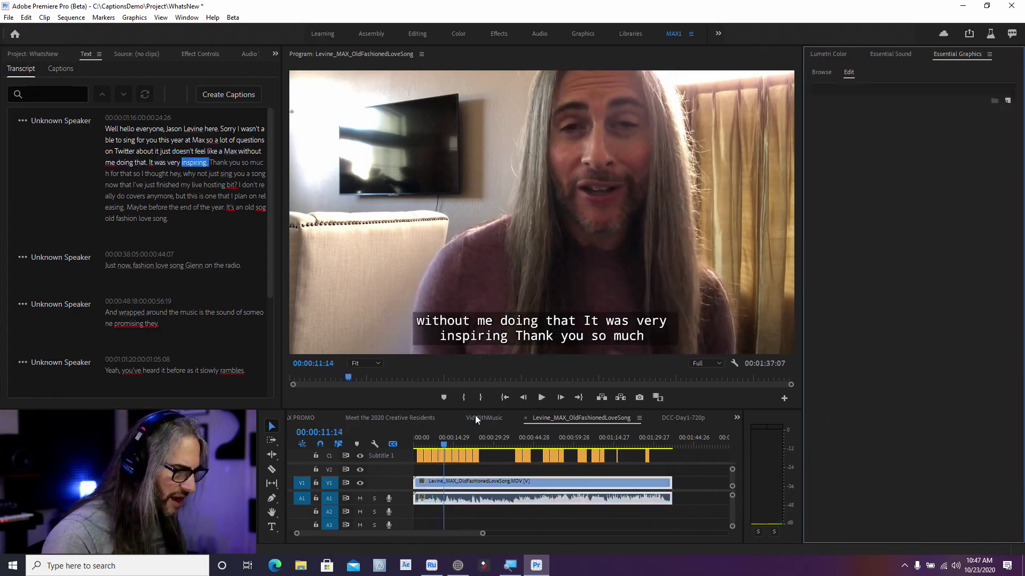
- Select all caption clips on the Subtitle 1 track and set their background opacity to 100%
left_click(490, 454)
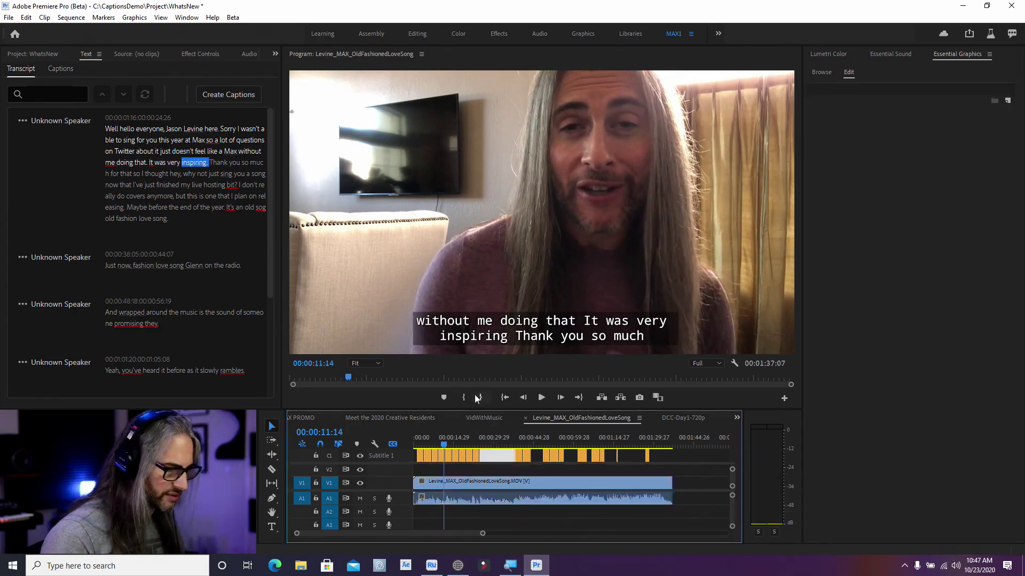
left_click(649, 455)
mouse_move(651, 455)
left_mouse_down()
mouse_move(680, 456)
mouse_move(414, 455)
left_mouse_up()
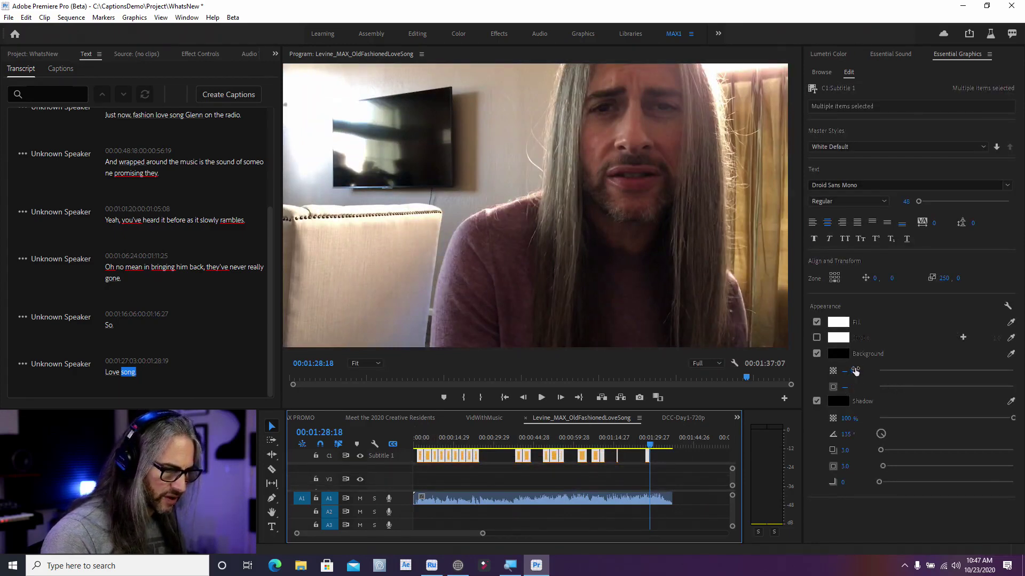
left_click(855, 372)
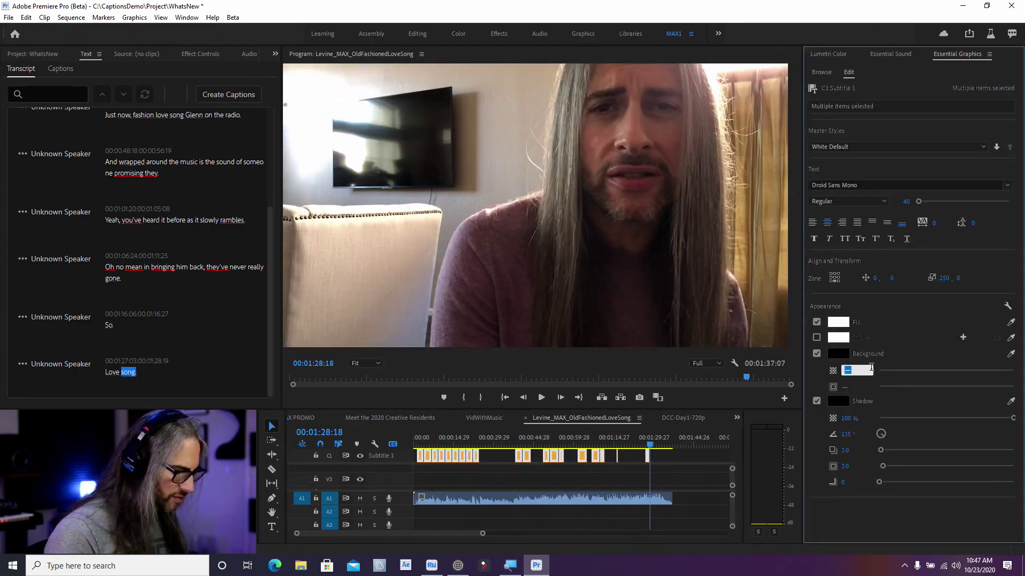
key("Tab")
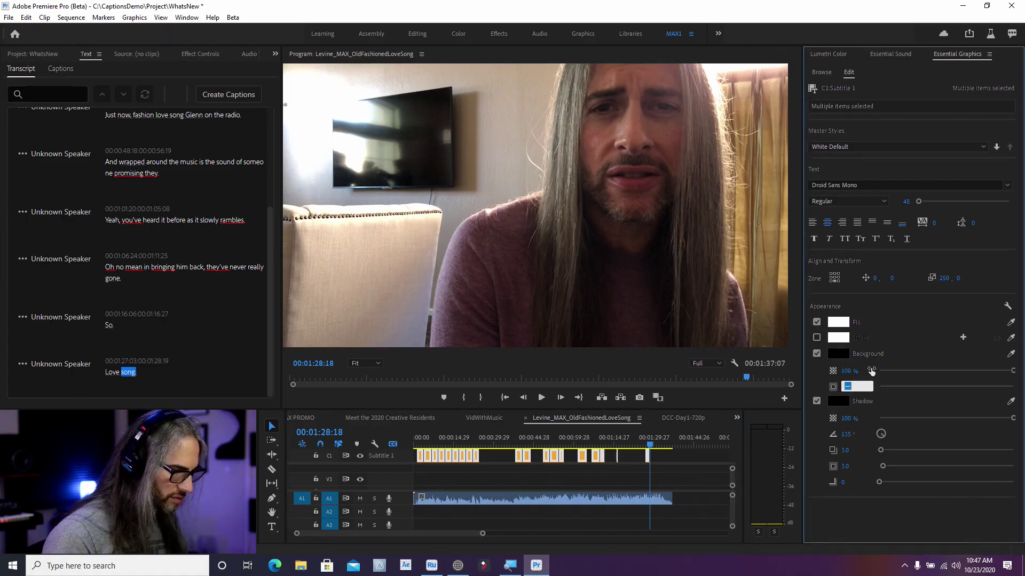
- Play the restyled captions up to 00:00:23:05 and scrub back through them to 00:00:15:18
left_click_drag(656, 445, 453, 462)
key("space")
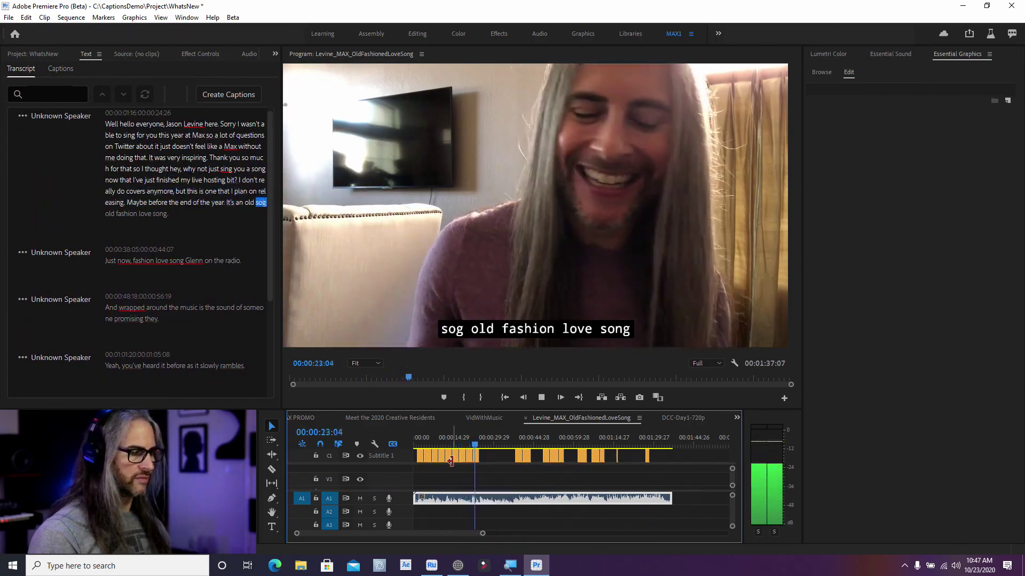
key("space")
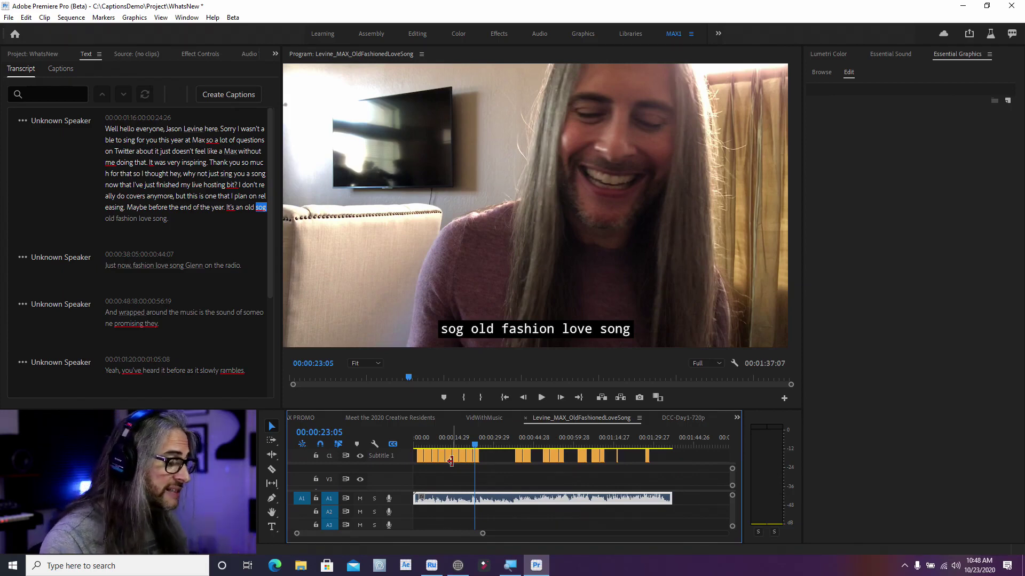
left_click(469, 456)
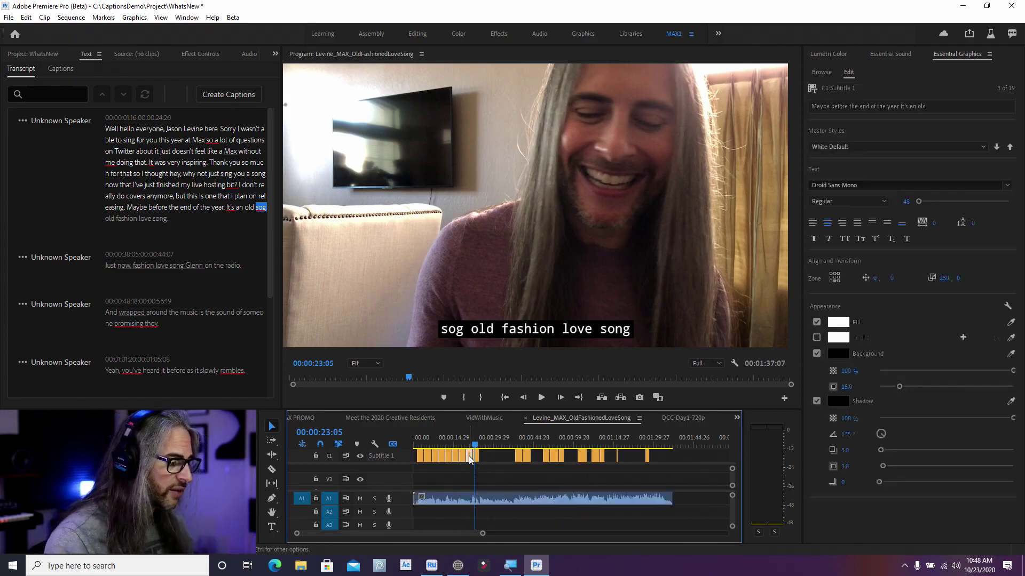
right_click(473, 446)
left_click(463, 447)
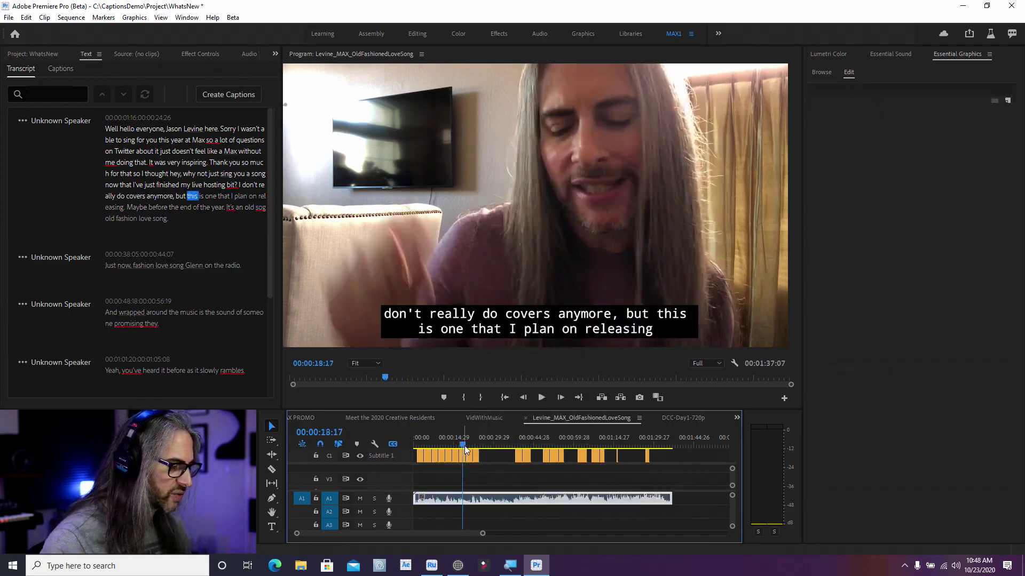
left_click_drag(463, 447, 471, 445)
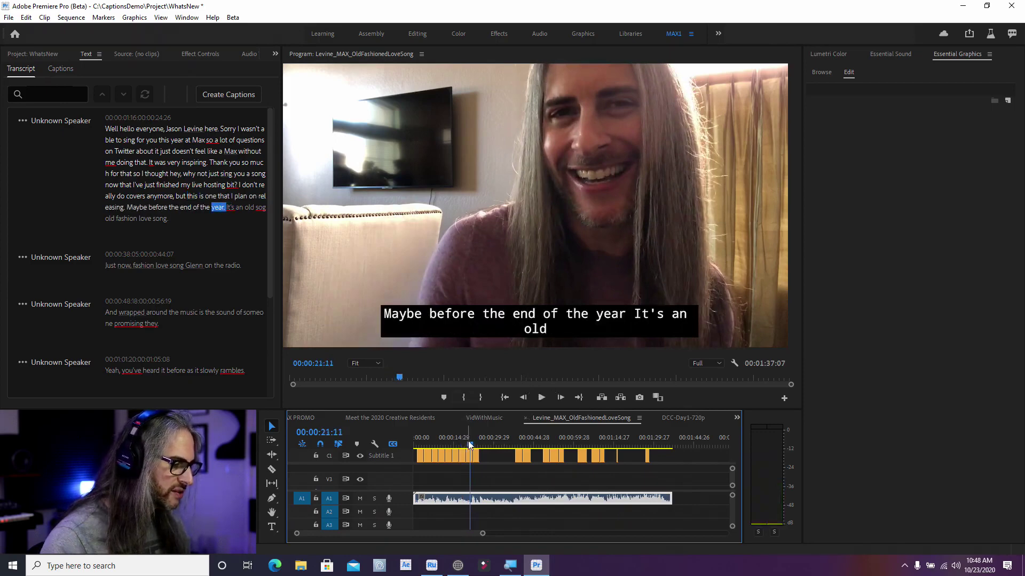
right_click(469, 442)
left_click(455, 445)
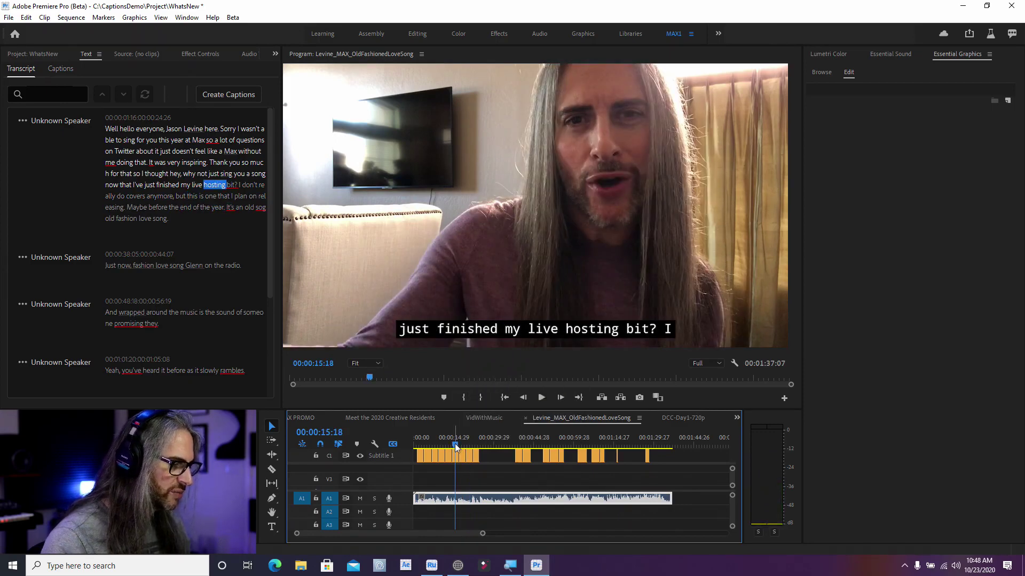
- Change the caption at 00:00:15:18 to the Coolvetica Heavy font and enlarge its text size to 65
left_click(456, 457)
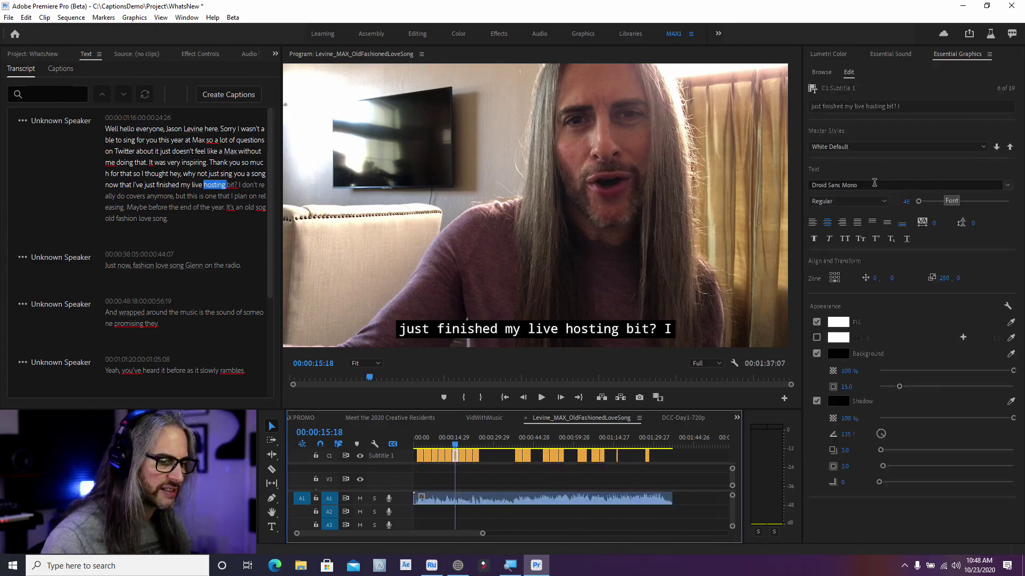
left_click(850, 184)
type("Colt")
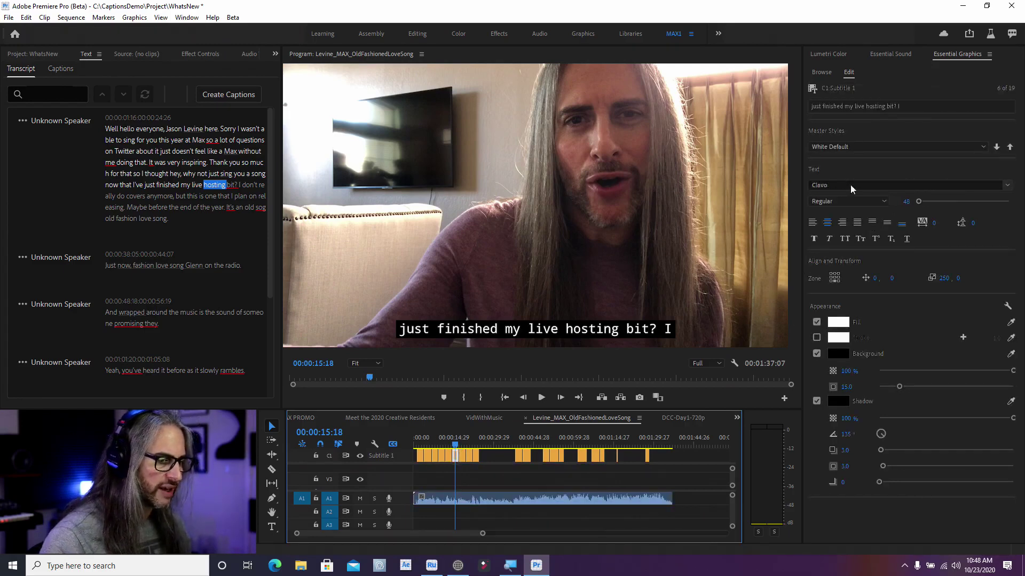
key("Return")
scroll(850, 185, "down", 2)
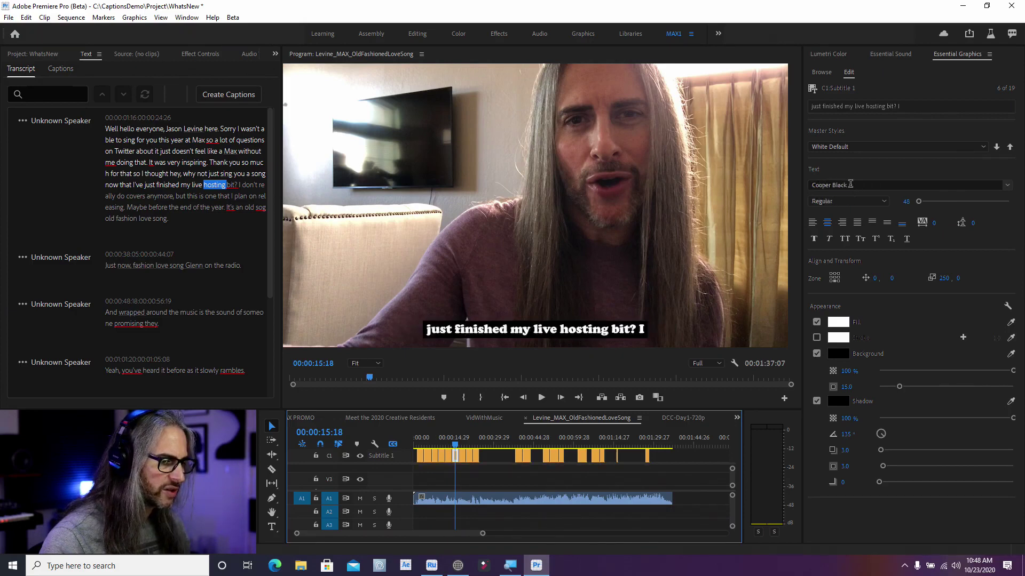
scroll(850, 185, "up", 1)
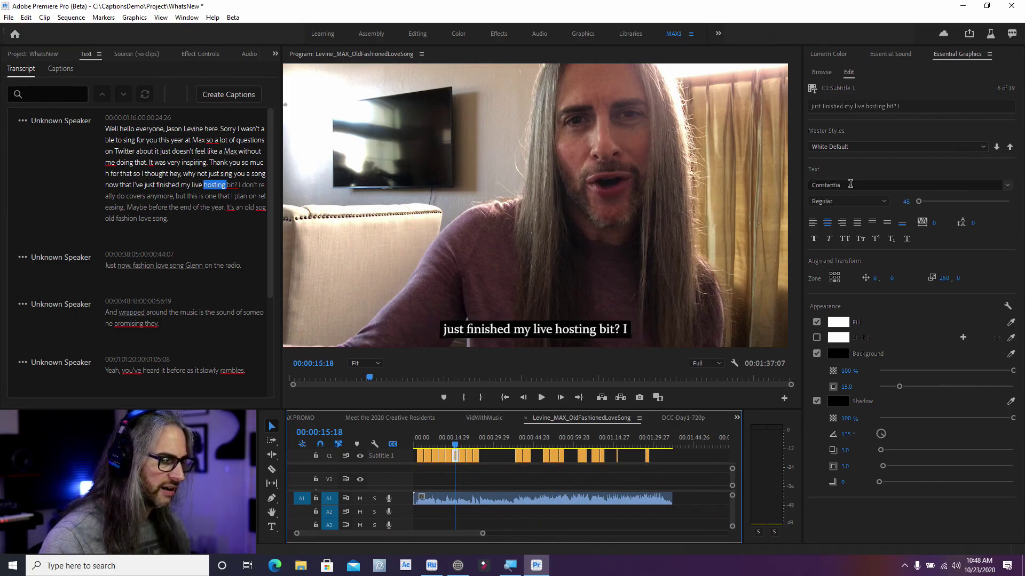
scroll(850, 184, "down", 1)
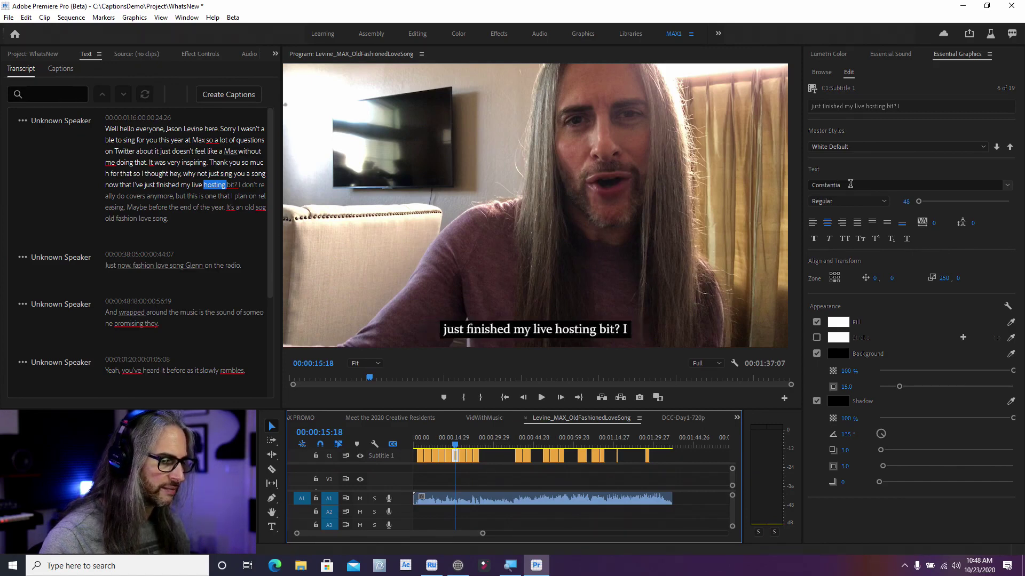
scroll(850, 185, "down", 1)
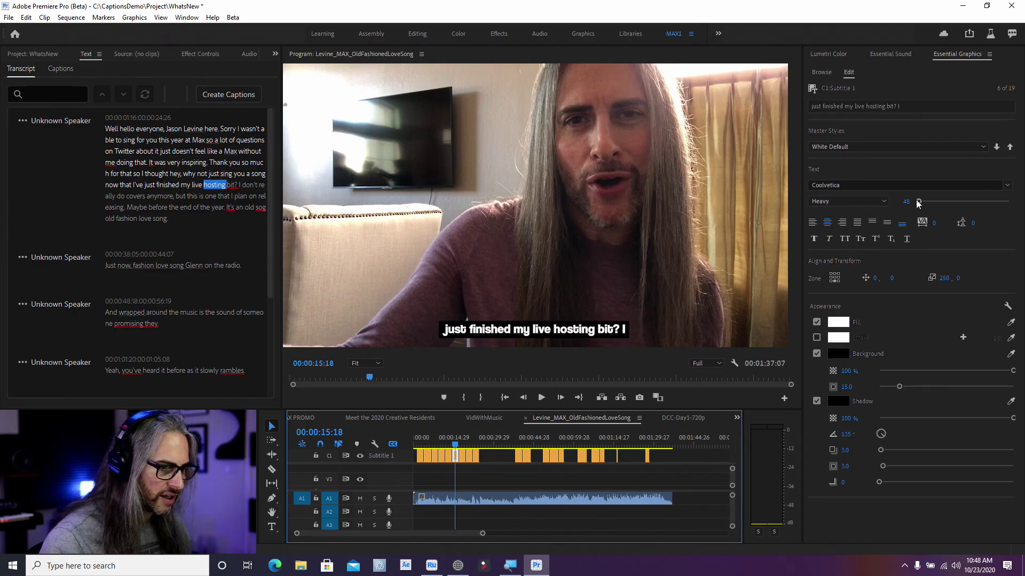
scroll(918, 201, "down", 2)
mouse_move(919, 200)
left_mouse_down()
mouse_move(929, 200)
mouse_move(918, 203)
left_mouse_up()
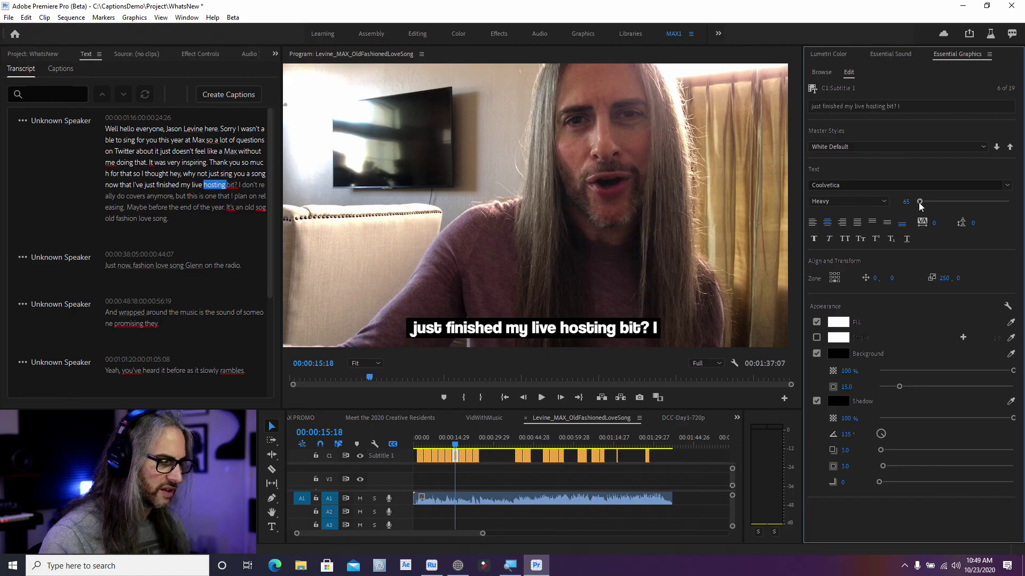
- Try the caption block in the bottom-right and top-left zones of the frame and return it to bottom-center
left_click(838, 280)
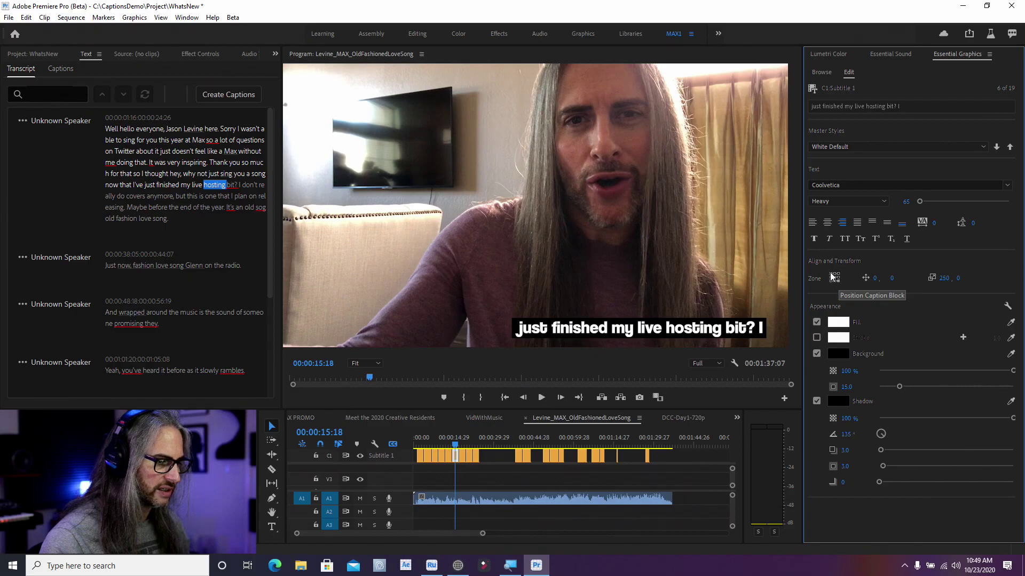
left_click(831, 274)
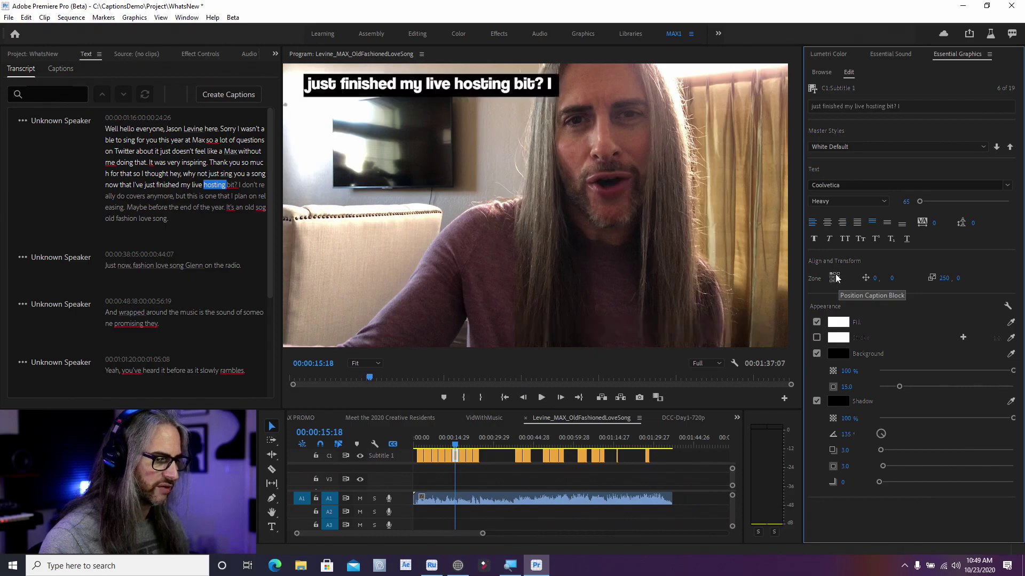
left_click(835, 275)
left_click(834, 281)
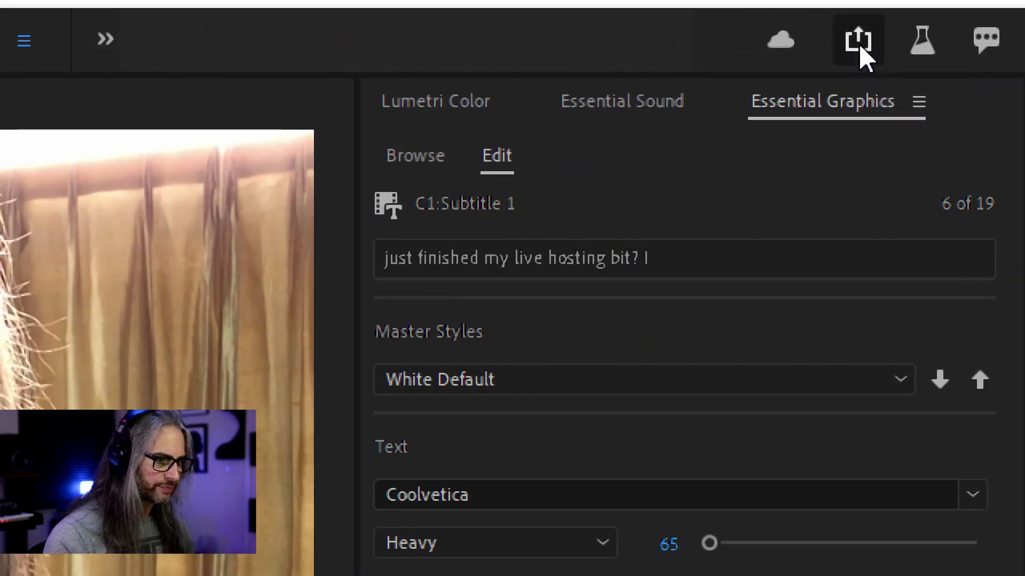
- Examine the Quick Export presets available for the song sequence and close the export settings
left_click(858, 44)
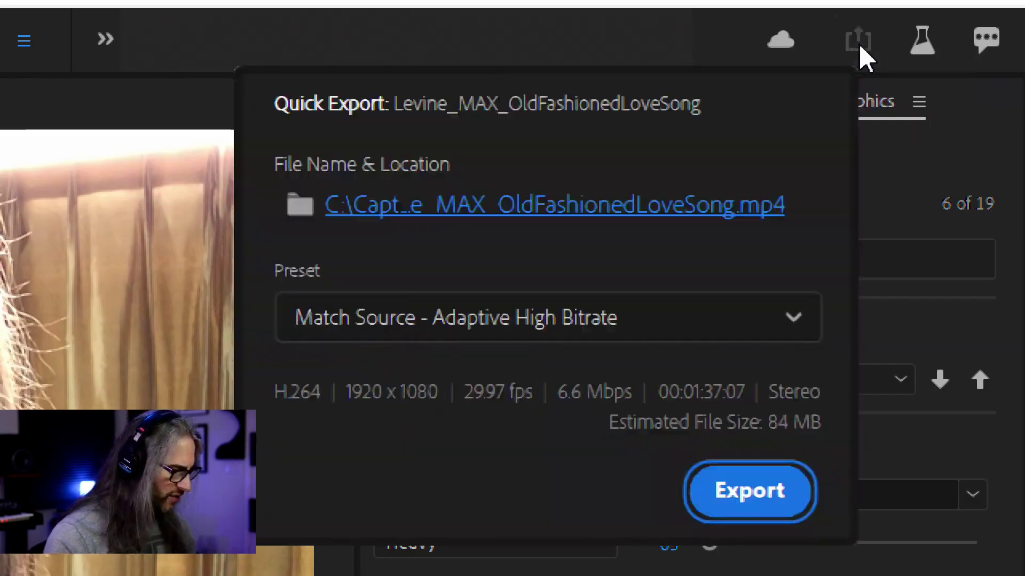
key("super")
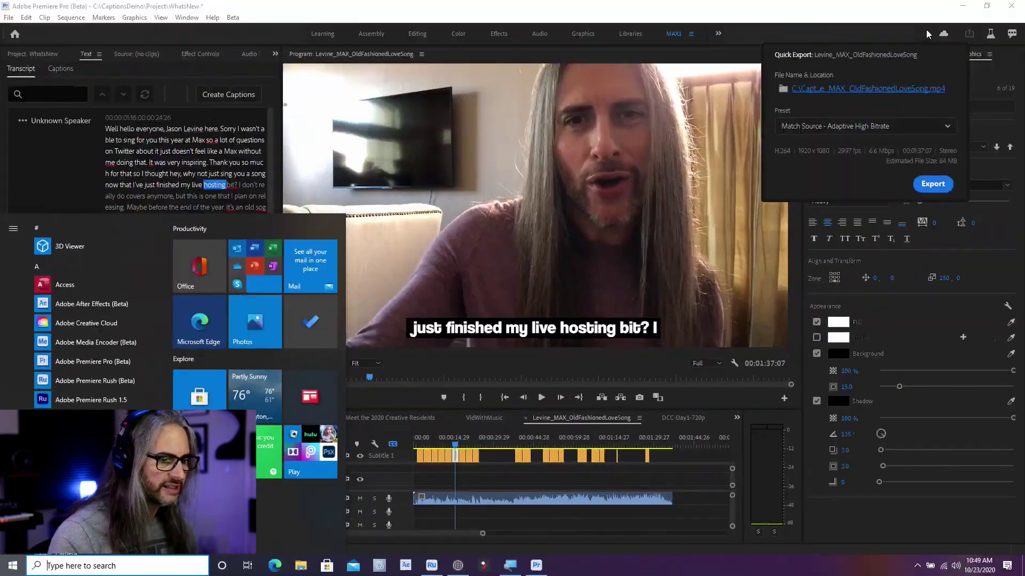
left_click(927, 33)
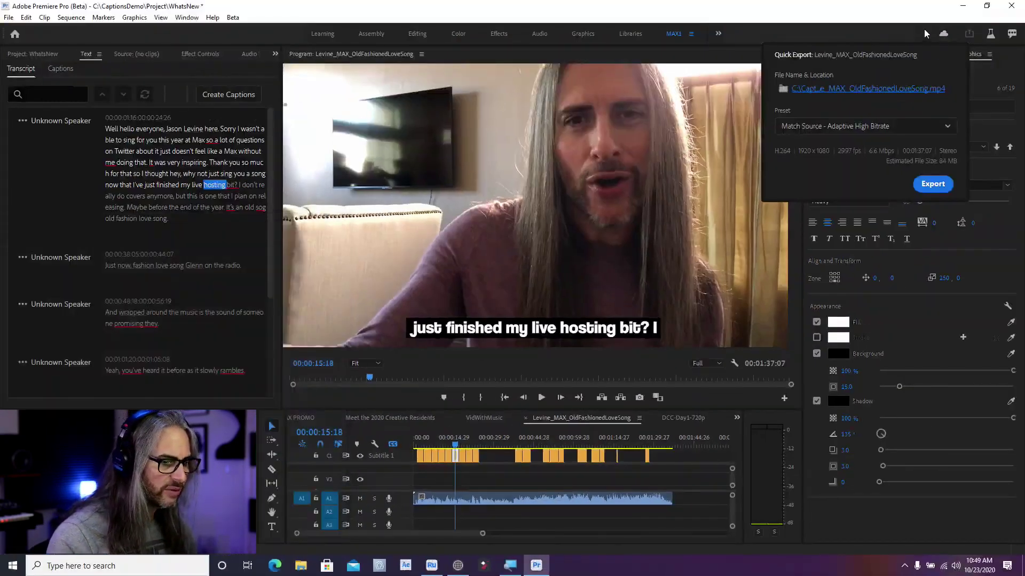
left_click(947, 127)
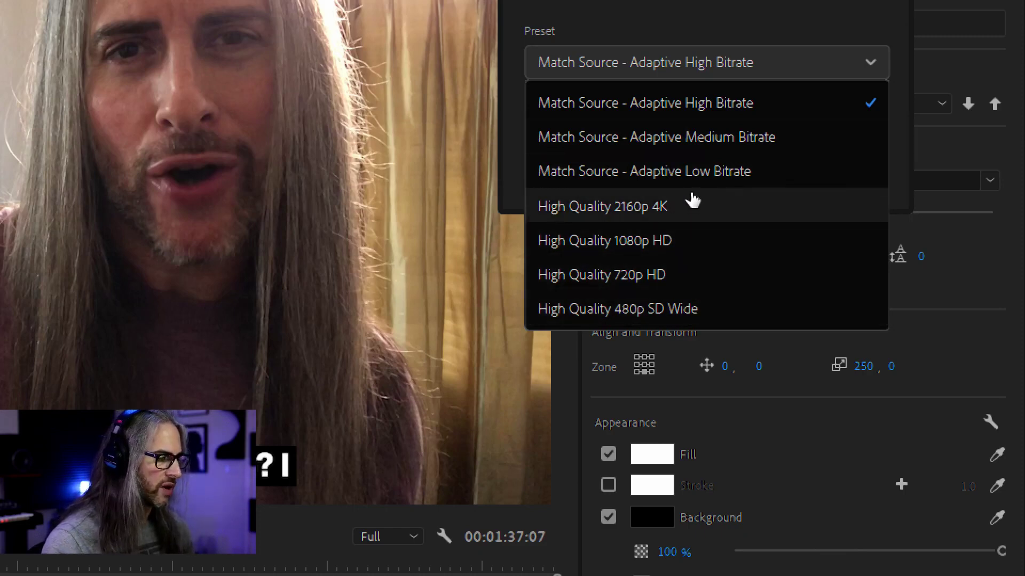
key("Escape")
key("Escape")
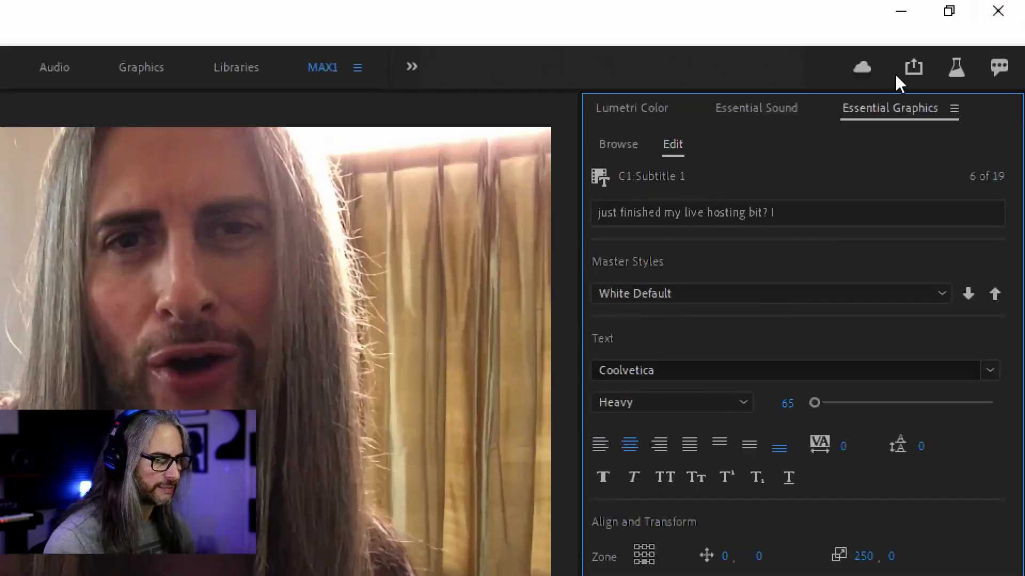
- Choose the High Quality 1080p HD preset for the song sequence's Quick Export
left_click(910, 68)
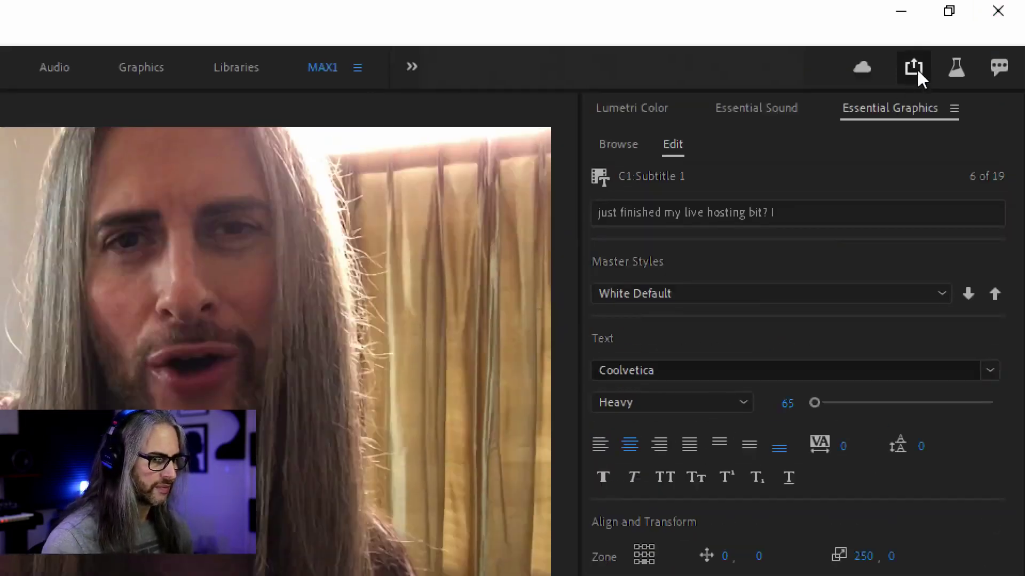
left_click(921, 61)
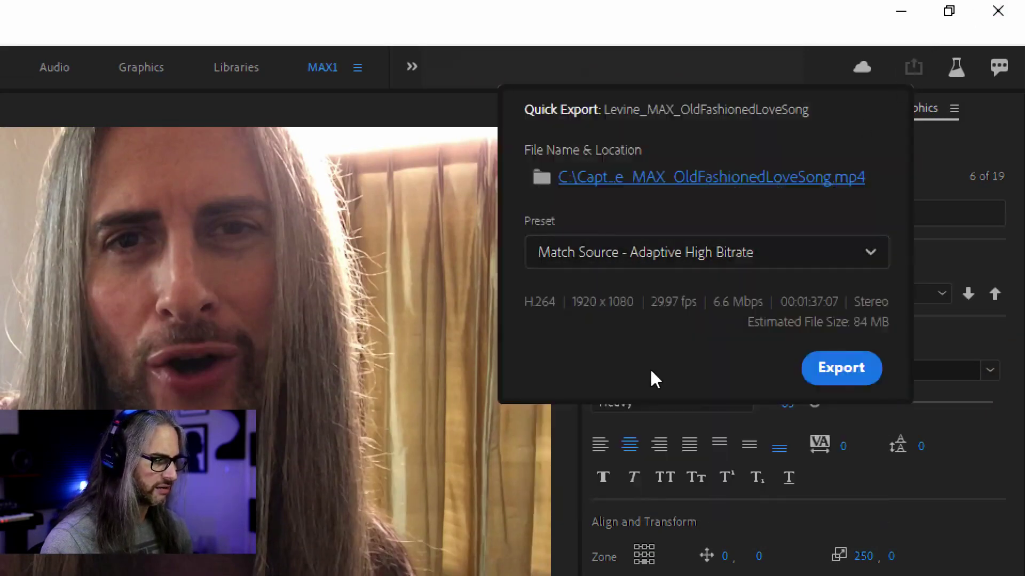
left_click(687, 261)
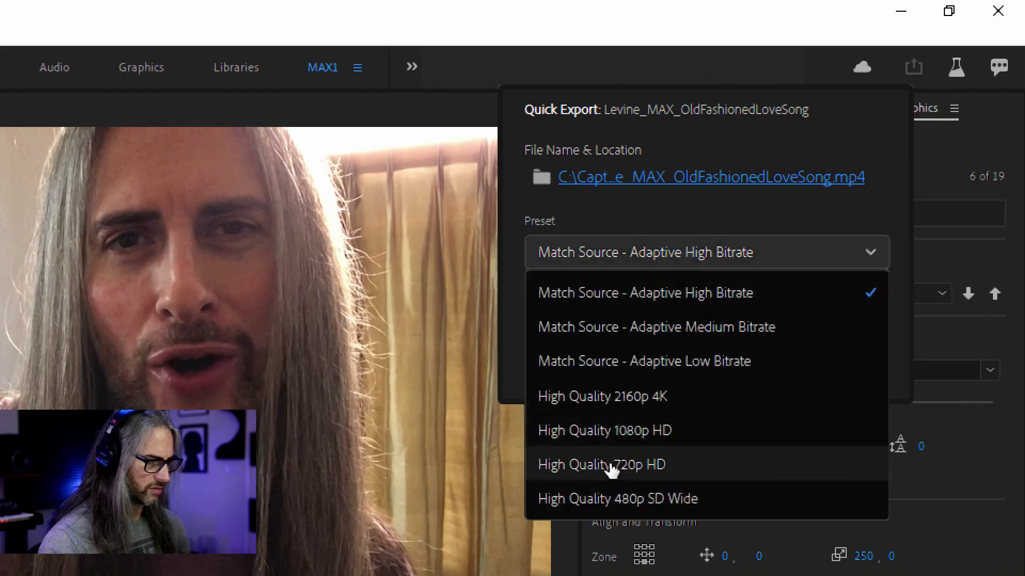
left_click(595, 437)
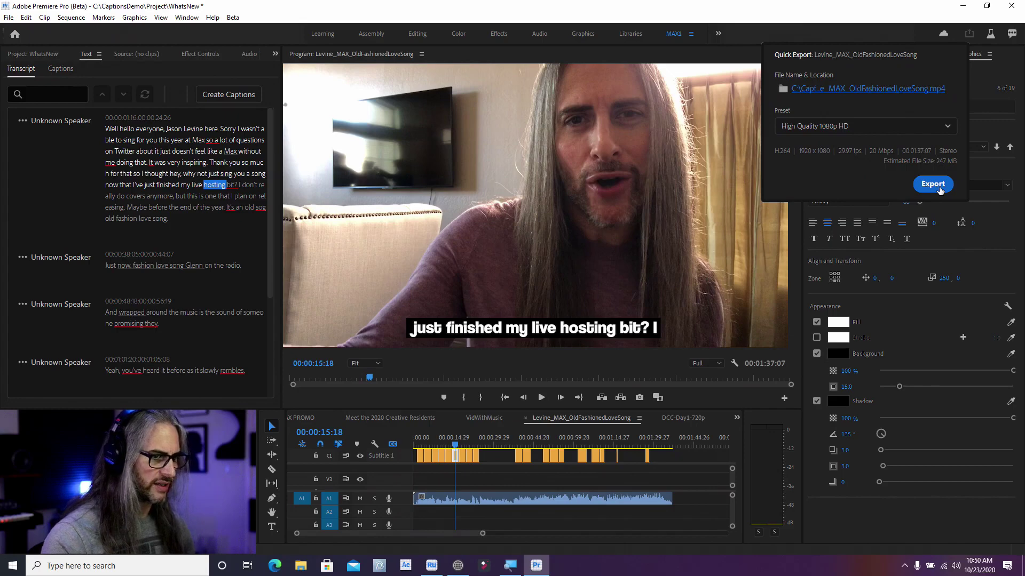
- Set the Desktop as the save location for the song sequence's Quick Export file
left_click(902, 89)
left_click(45, 145)
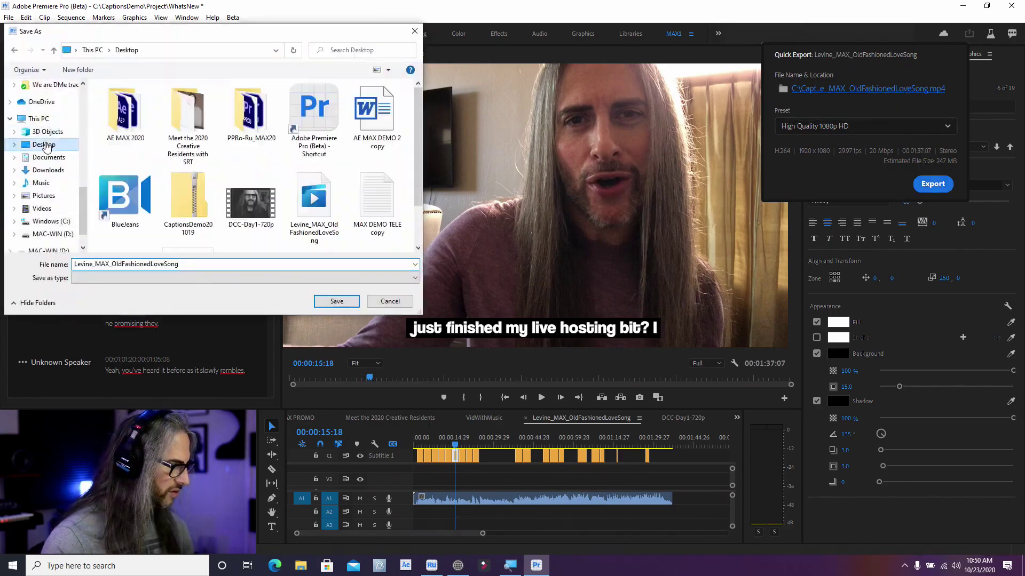
left_click(336, 301)
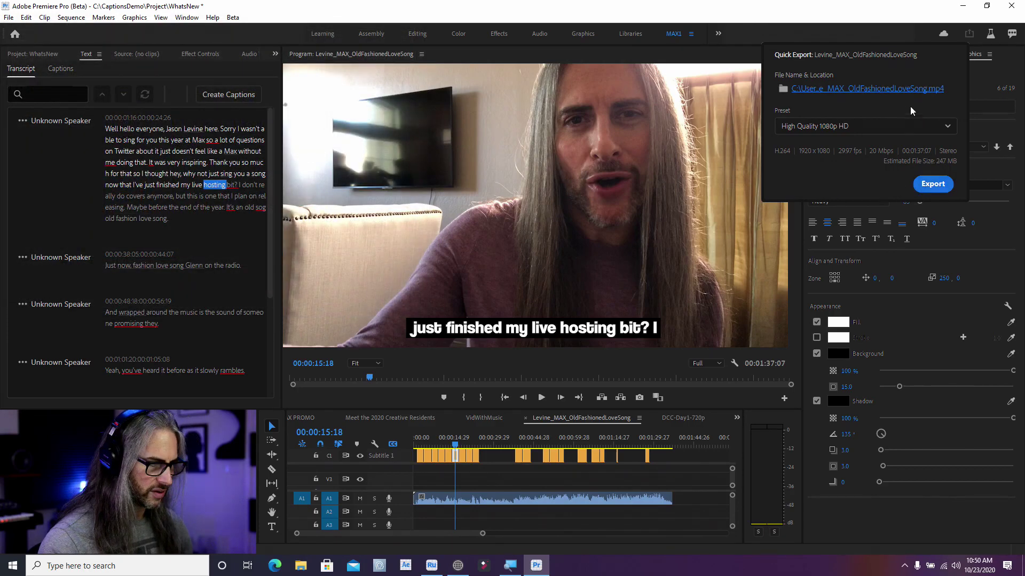
- Name the Quick Export file WITHCAPTIONS on the Desktop and export the song sequence
left_click(905, 89)
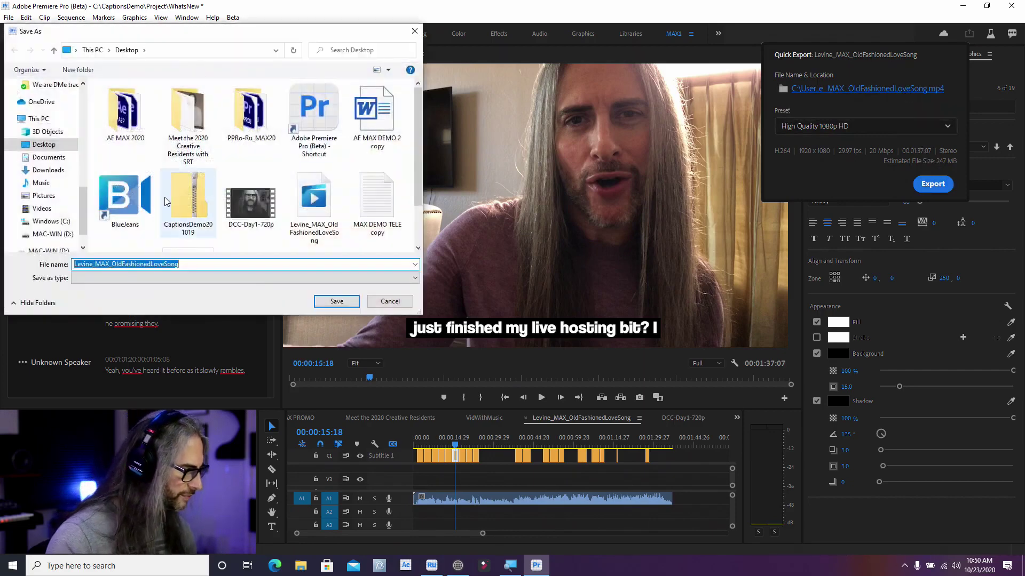
left_click(198, 266)
key("ctrl+a")
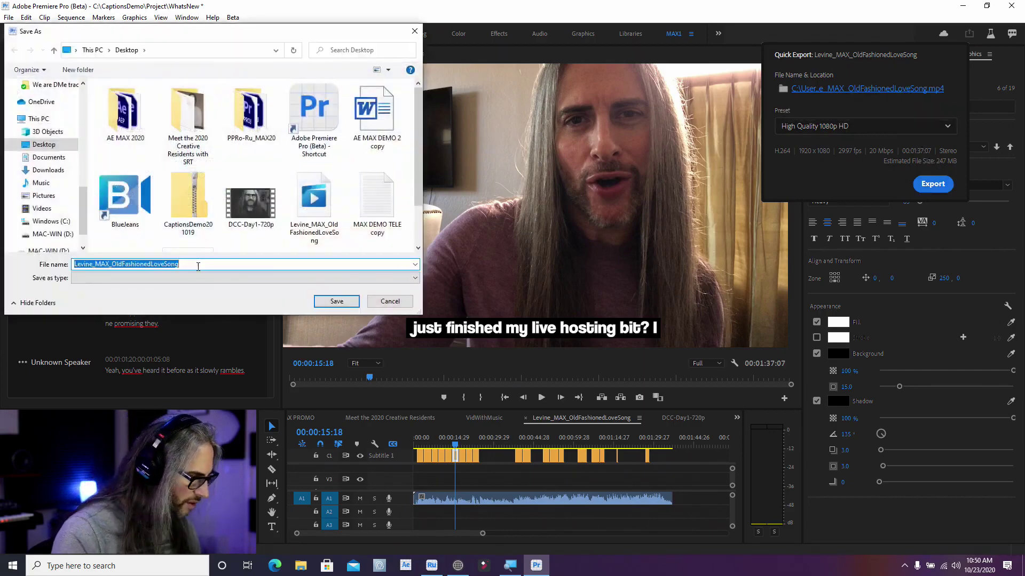
key("BackSpace")
type("WITH CA(TOP")
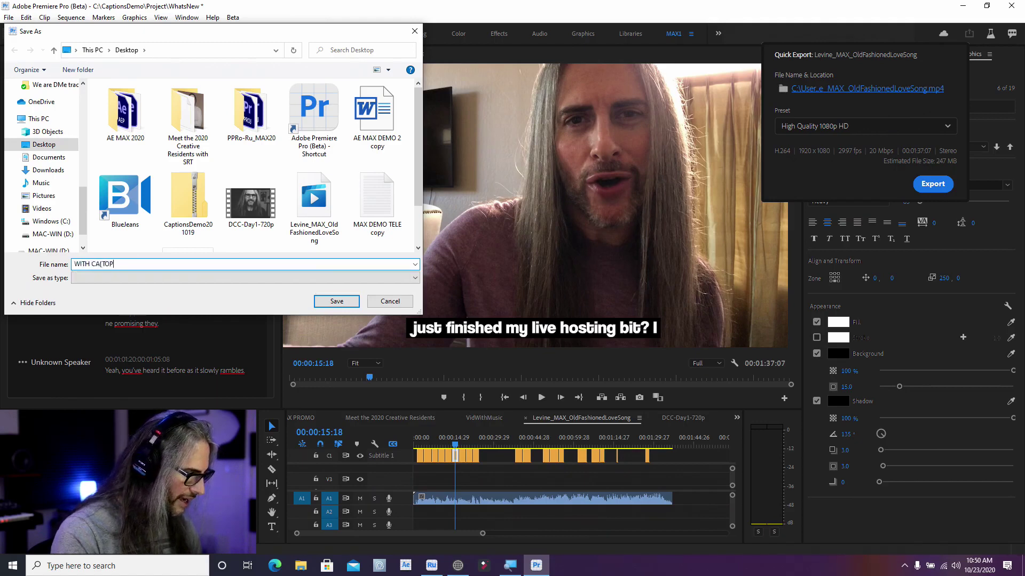
key("BackSpace")
key("BackSpace")
key("BackSpace")
key("BackSpace")
key("BackSpace")
key("BackSpace")
key("BackSpace")
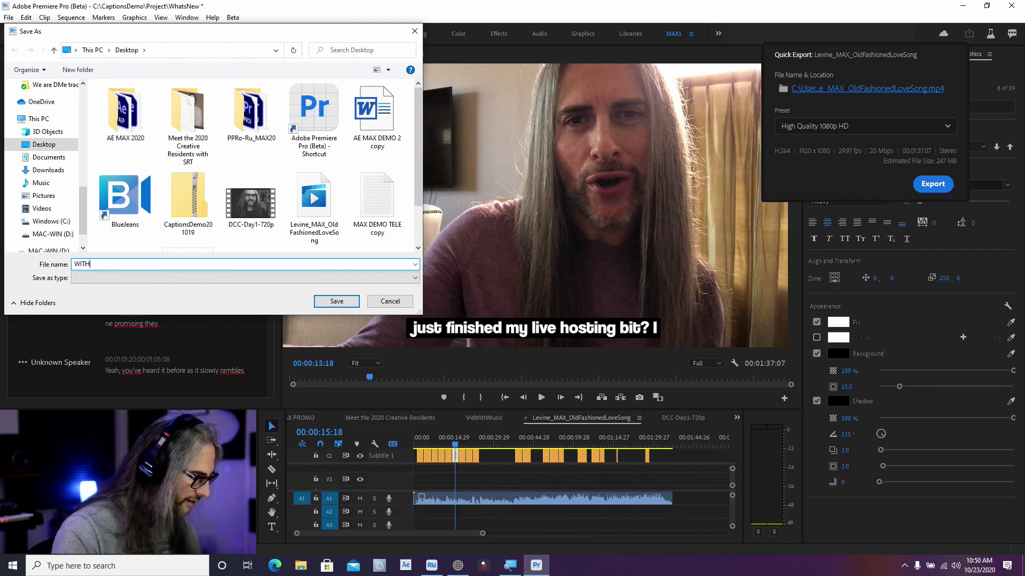
type("CAPTIOMS")
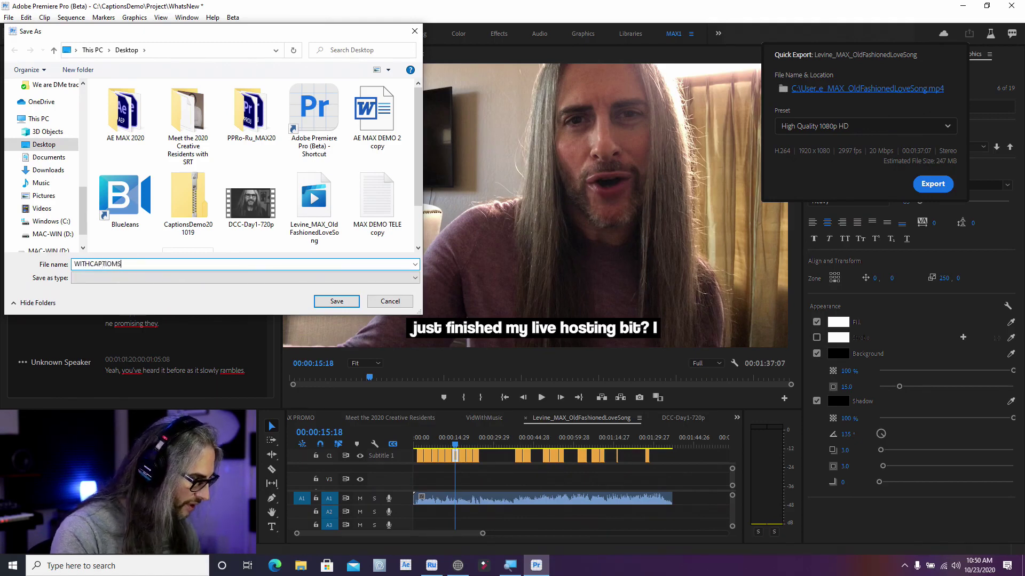
key("BackSpace")
key("BackSpace")
type("NS")
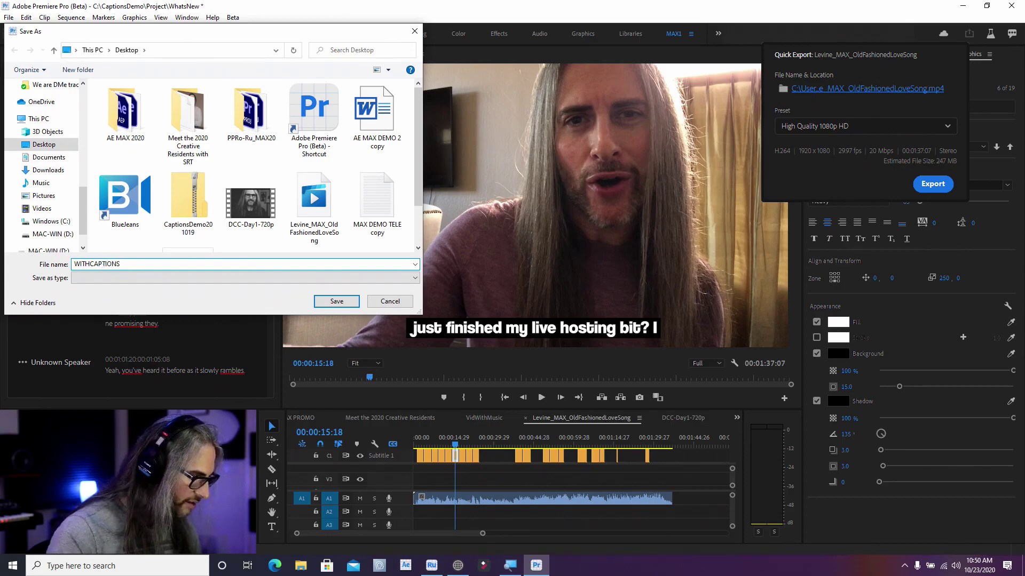
left_click(325, 298)
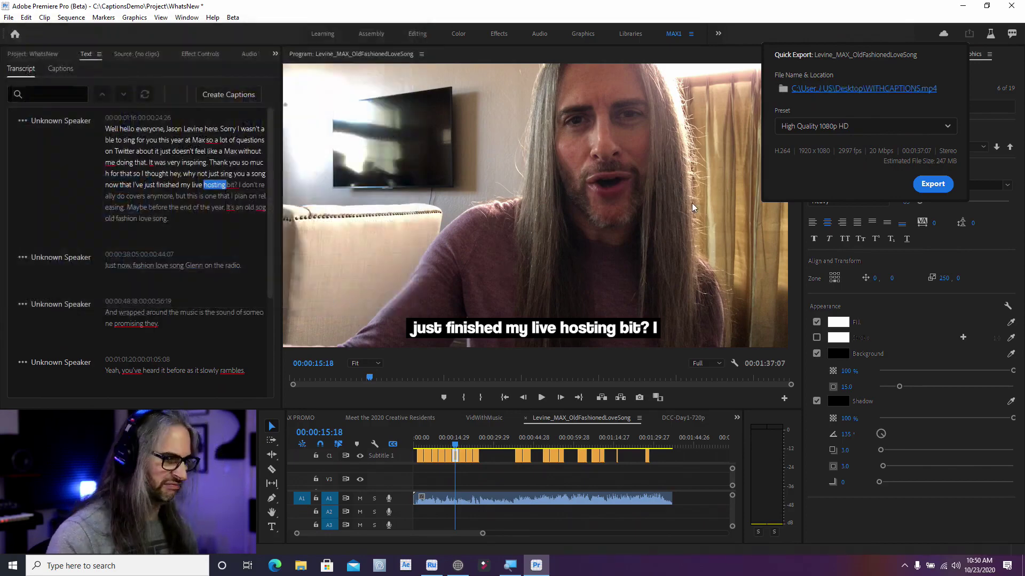
left_click(926, 184)
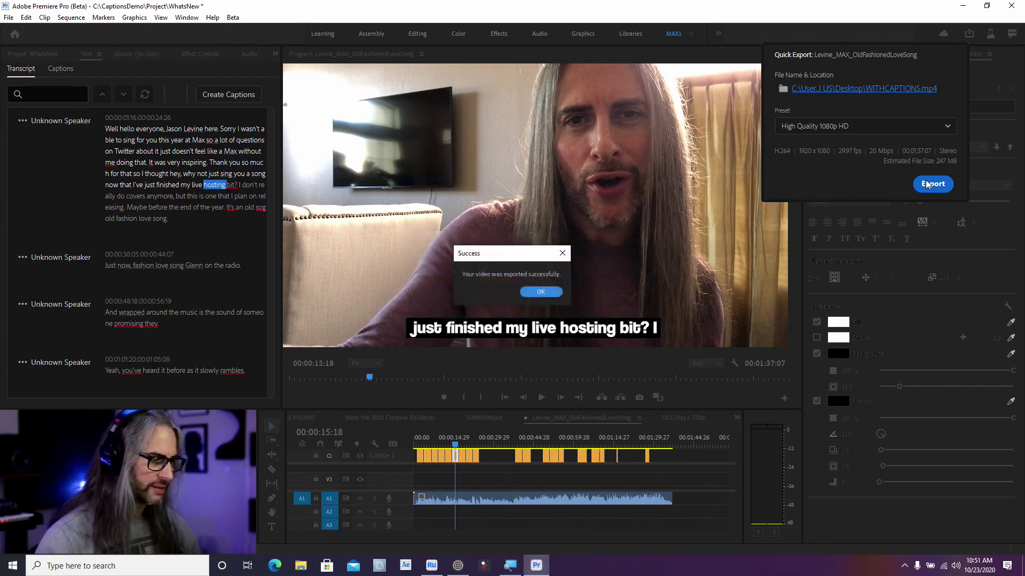
key("Return")
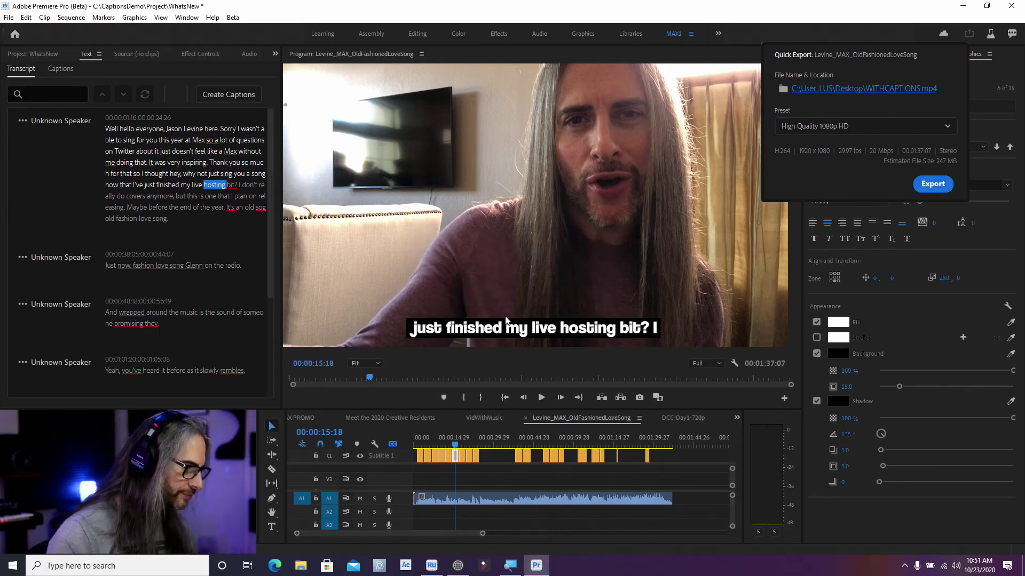
- Import the exported WITHCAPTIONS video from the Desktop into the WhatsNew project
left_click(24, 56)
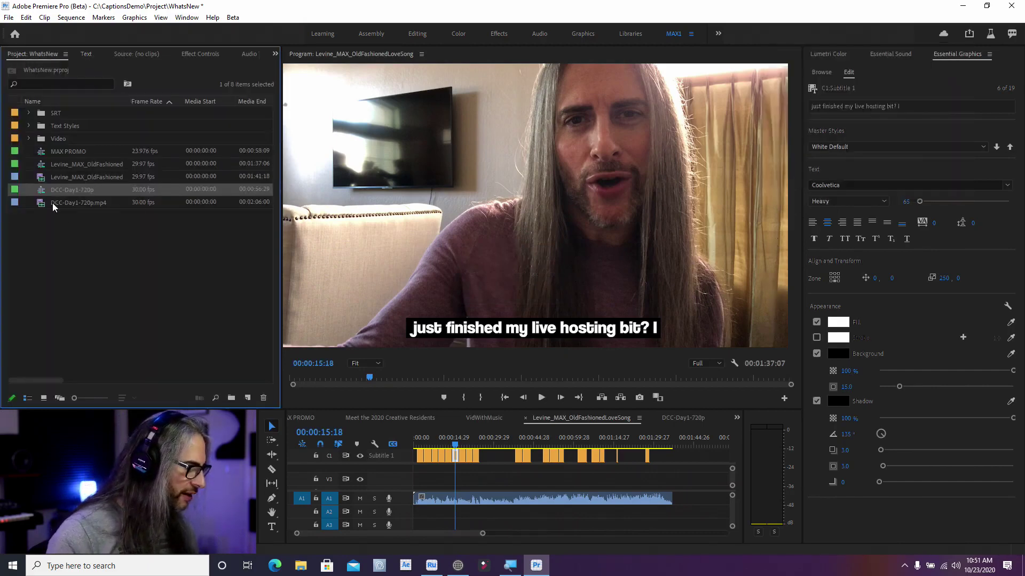
double_click(80, 236)
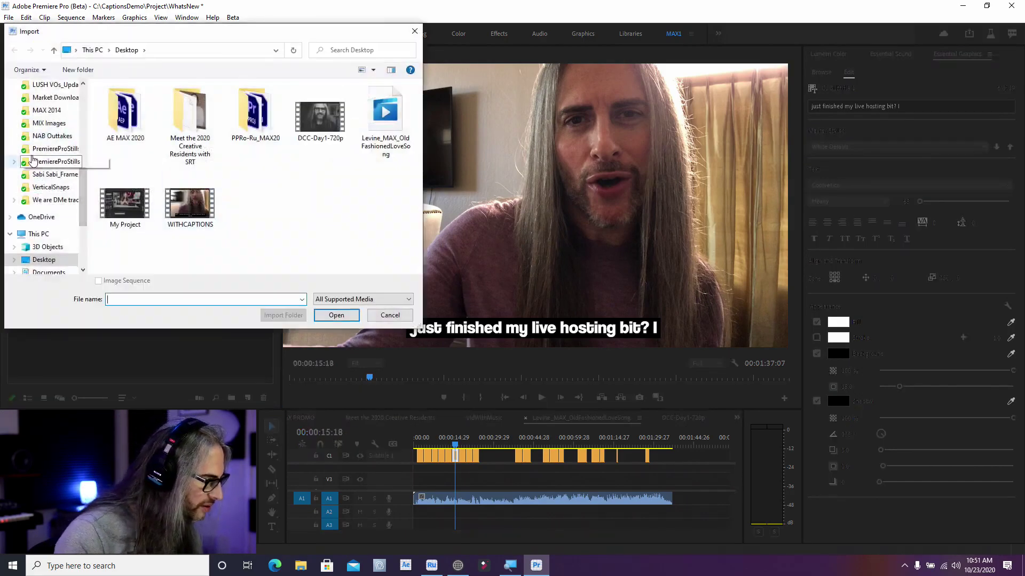
left_click(44, 260)
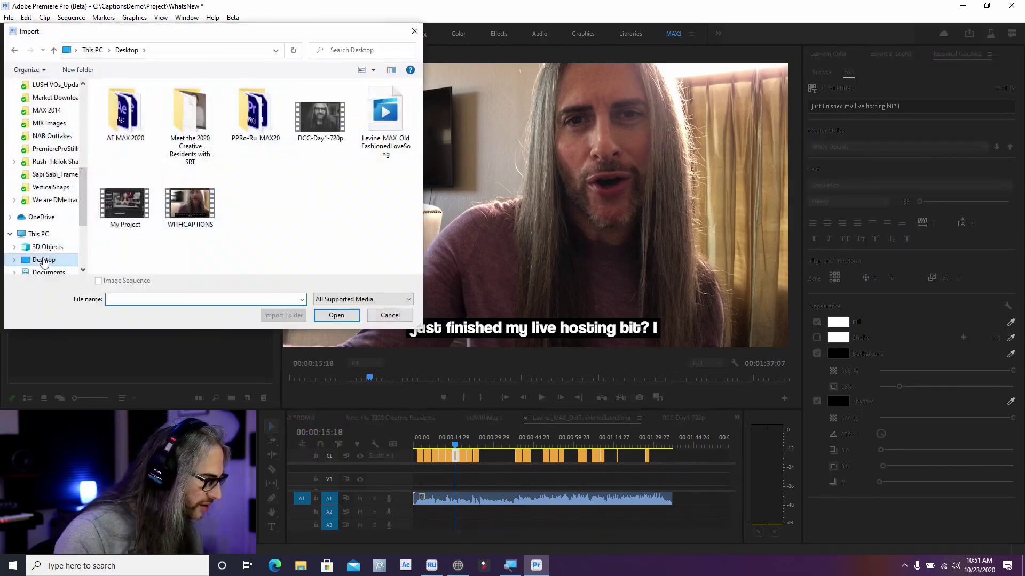
double_click(183, 193)
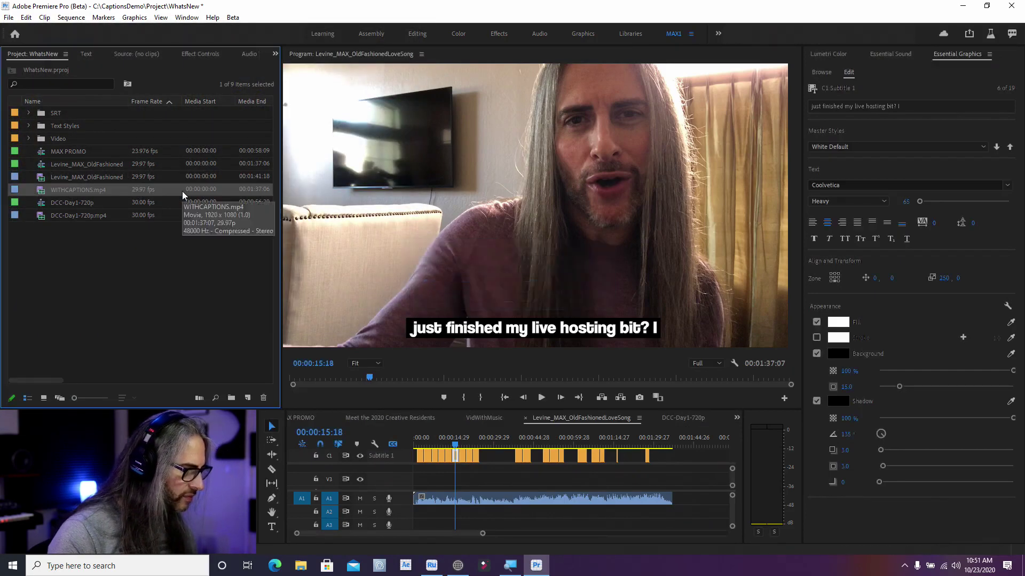
- Create a new sequence from the WITHCAPTIONS.mp4 clip and play its opening seconds to check the burned-in captions
right_click(41, 193)
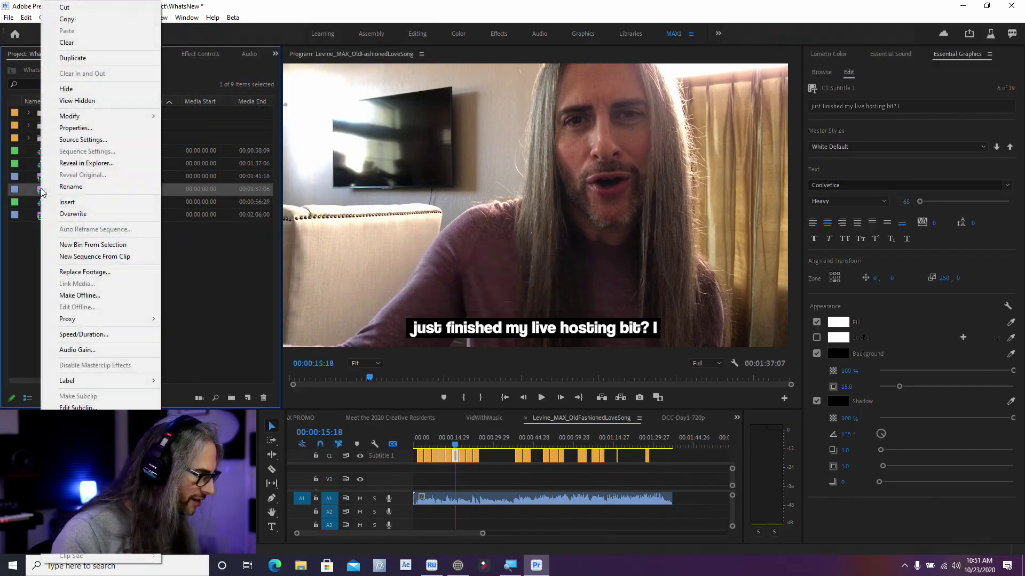
left_click(73, 258)
key("space")
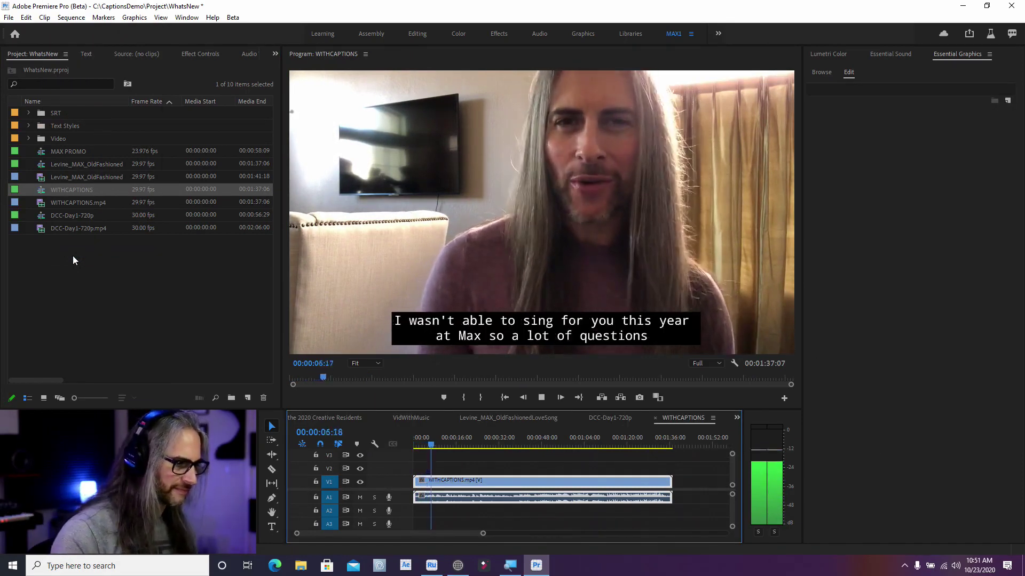
key("space")
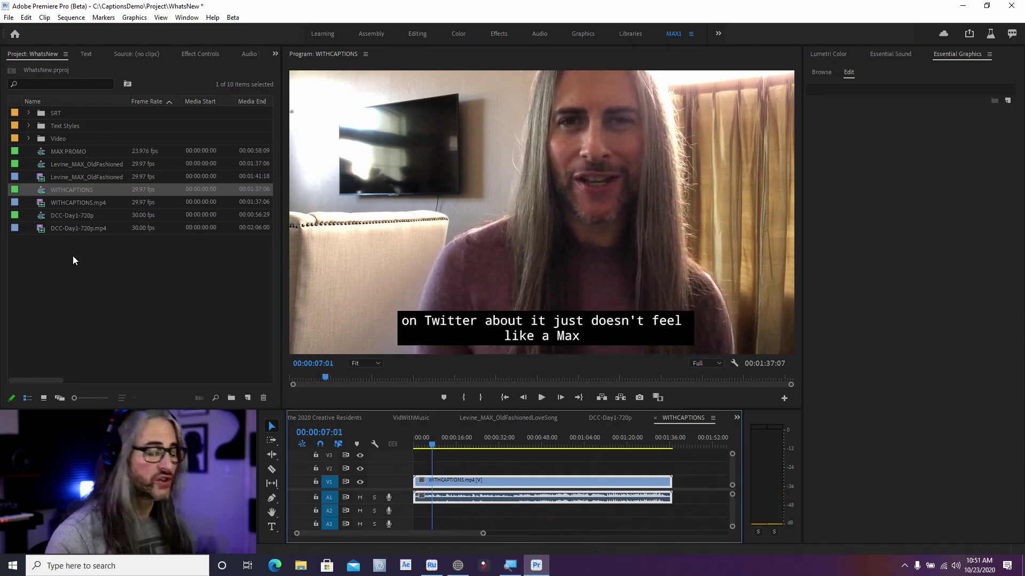
- Open the VidWithMusic sequence and save the project
left_click(410, 419)
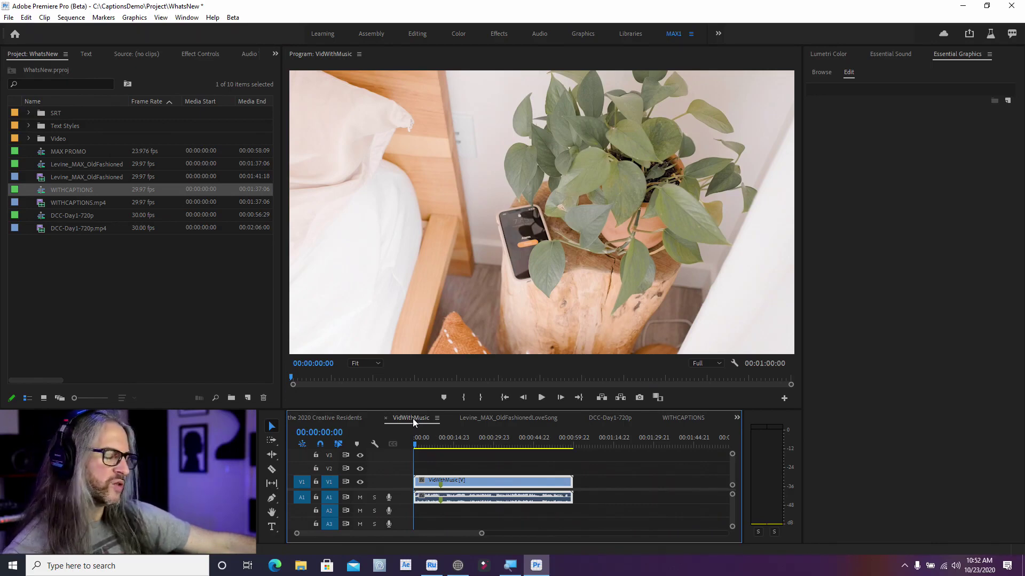
key("ctrl+s")
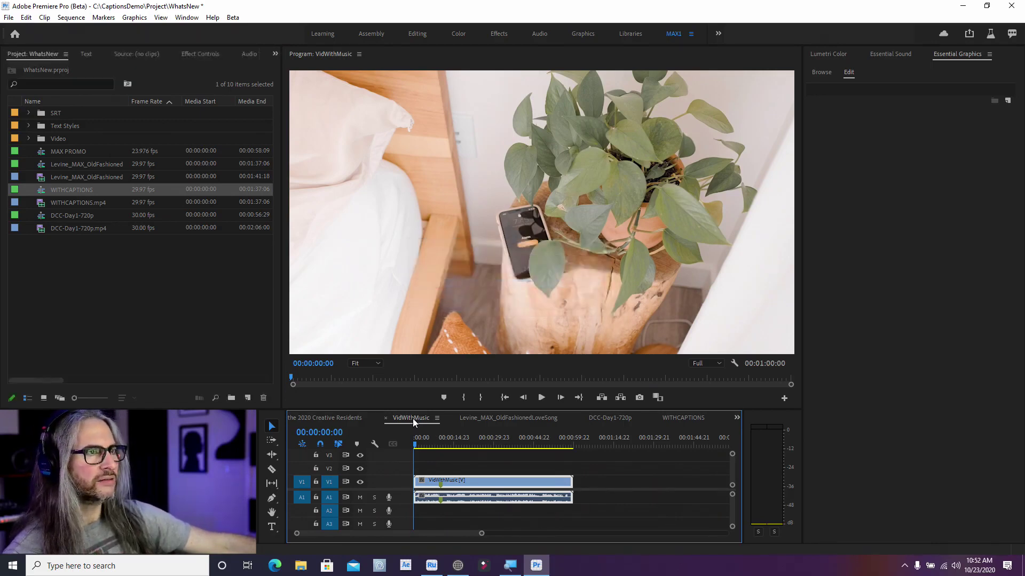